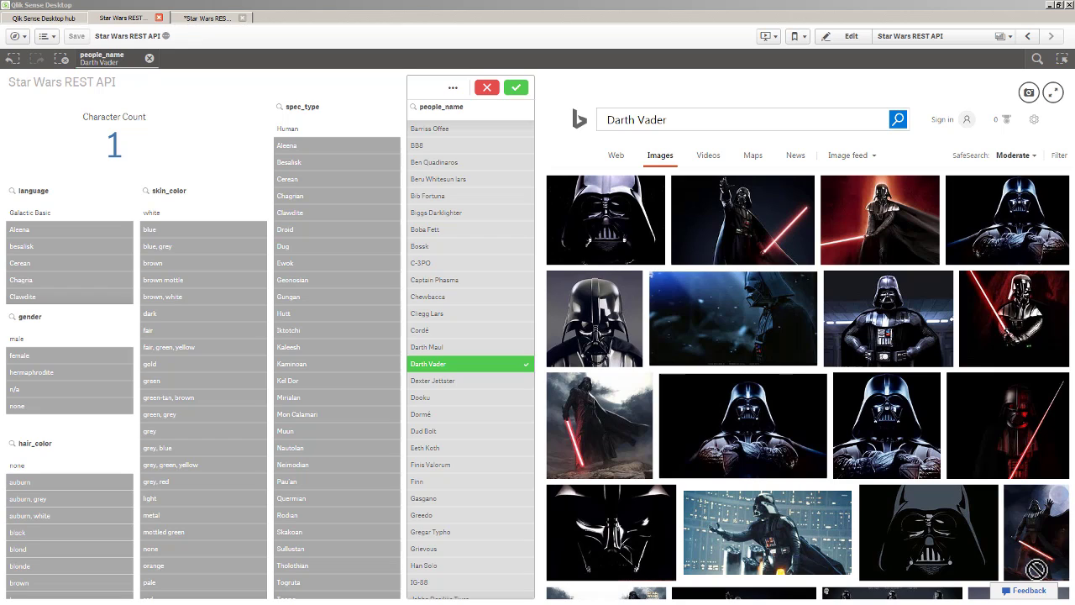
# Switch to Firefox and look over the SWAPI home page at swapi.co, including its sample request area and example result.
pyautogui.hotkey('alt', 'Tab')
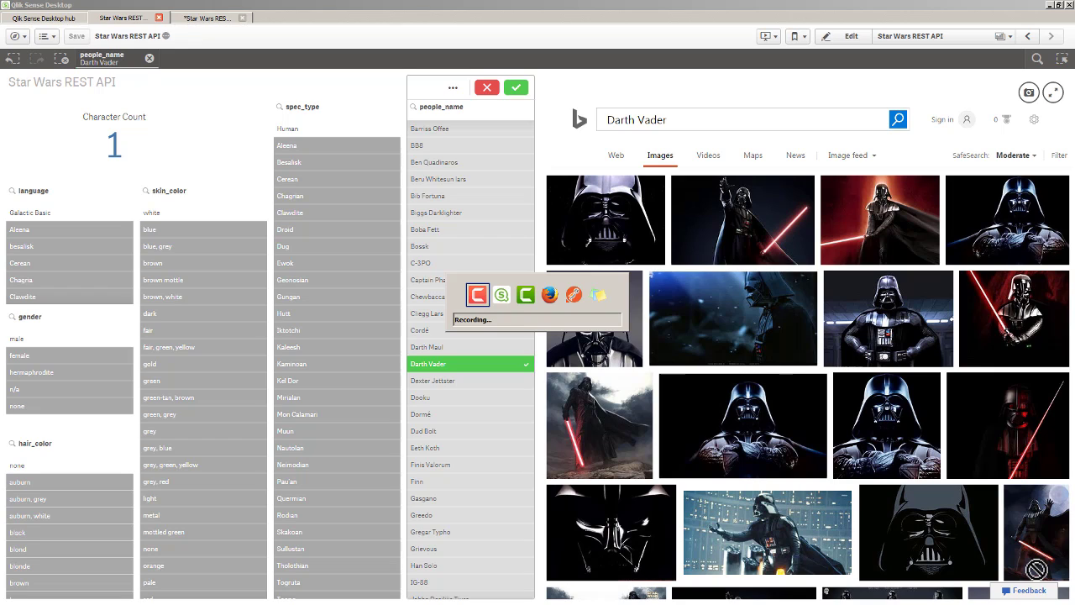
pyautogui.hotkey('alt', 'Tab')
pyautogui.hotkey('alt', 'Tab')
pyautogui.hotkey('alt', 'Tab')
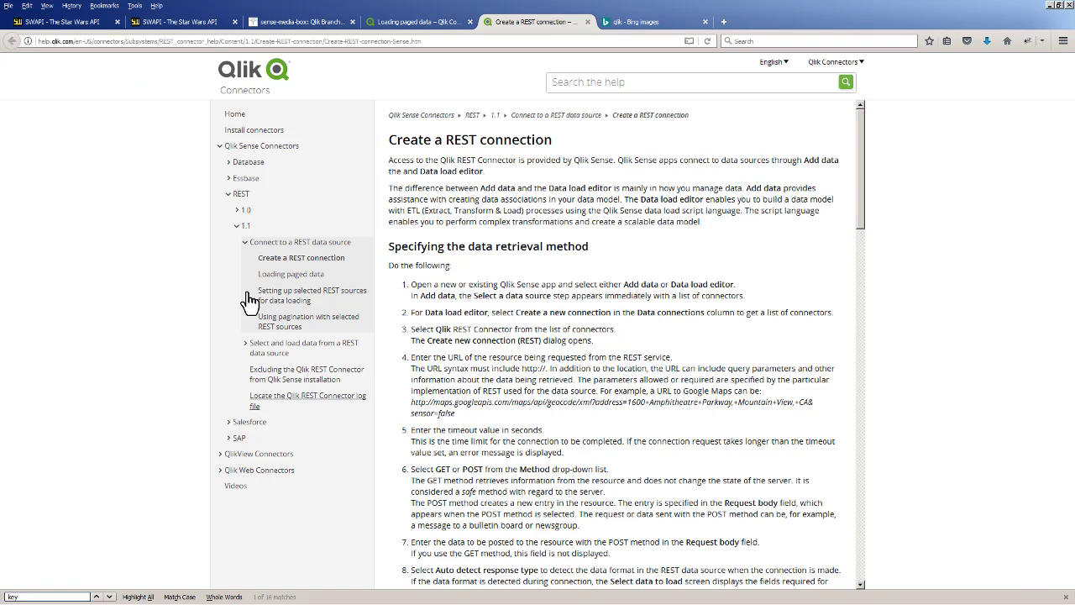
pyautogui.click(70, 21)
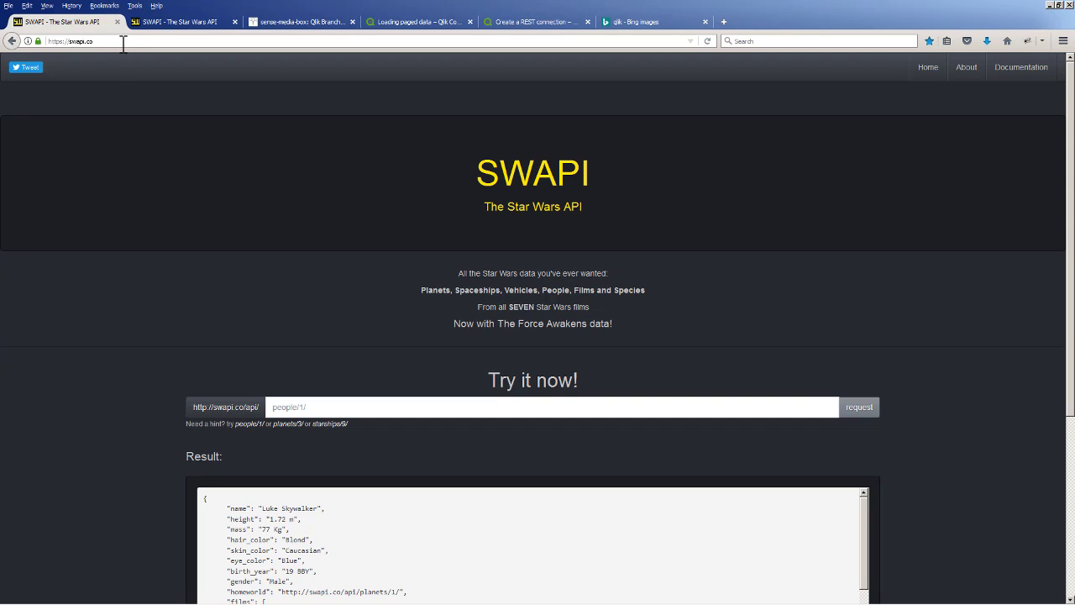
pyautogui.click(105, 42)
pyautogui.scroll(-2, 334, 210)
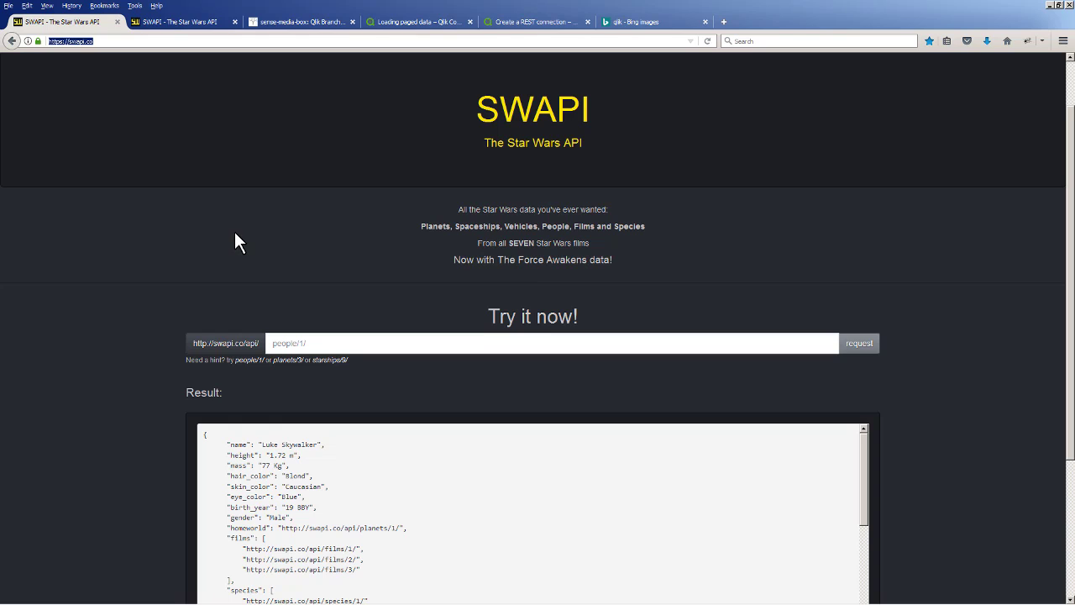
pyautogui.scroll(2, 138, 113)
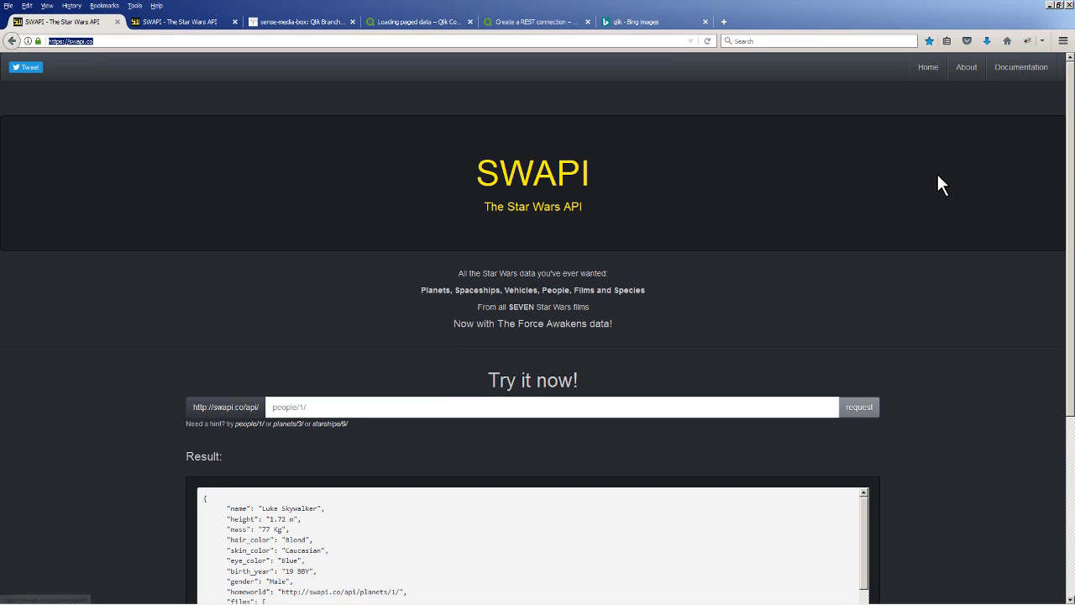
pyautogui.scroll(-1, 921, 281)
pyautogui.scroll(-5, 922, 288)
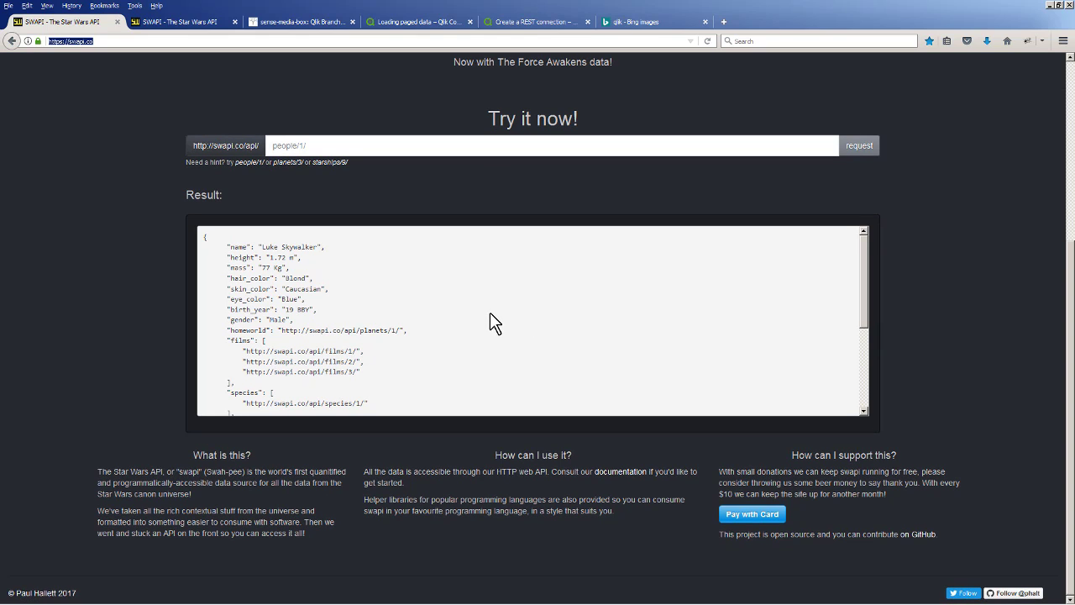
pyautogui.scroll(3, 348, 245)
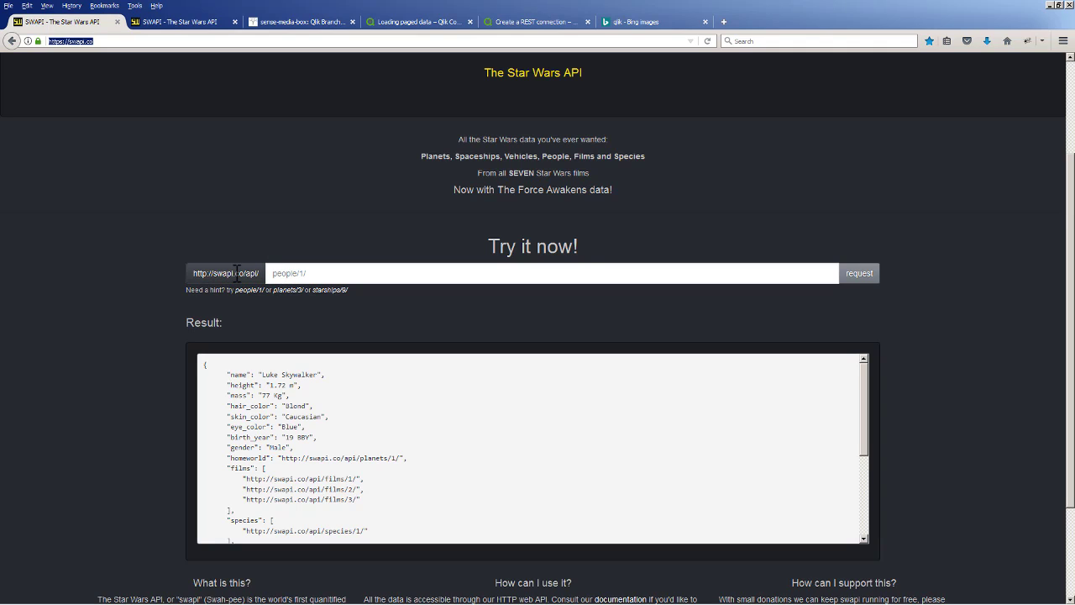
# Request the default people/1/ record in the SWAPI try-it form and examine the fields of the returned JSON.
pyautogui.click(859, 273)
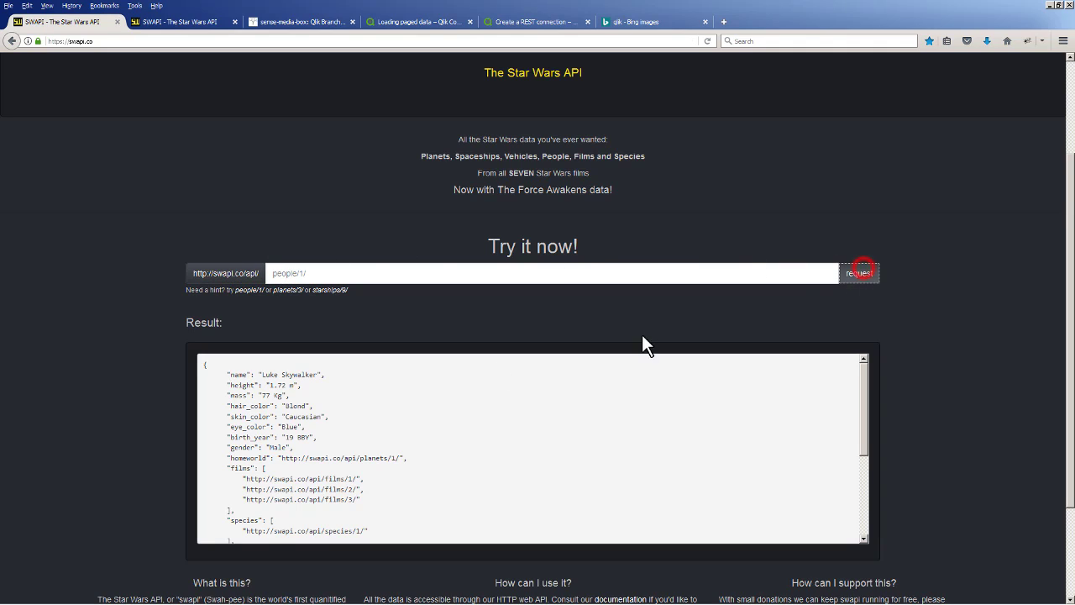
pyautogui.scroll(-5, 426, 378)
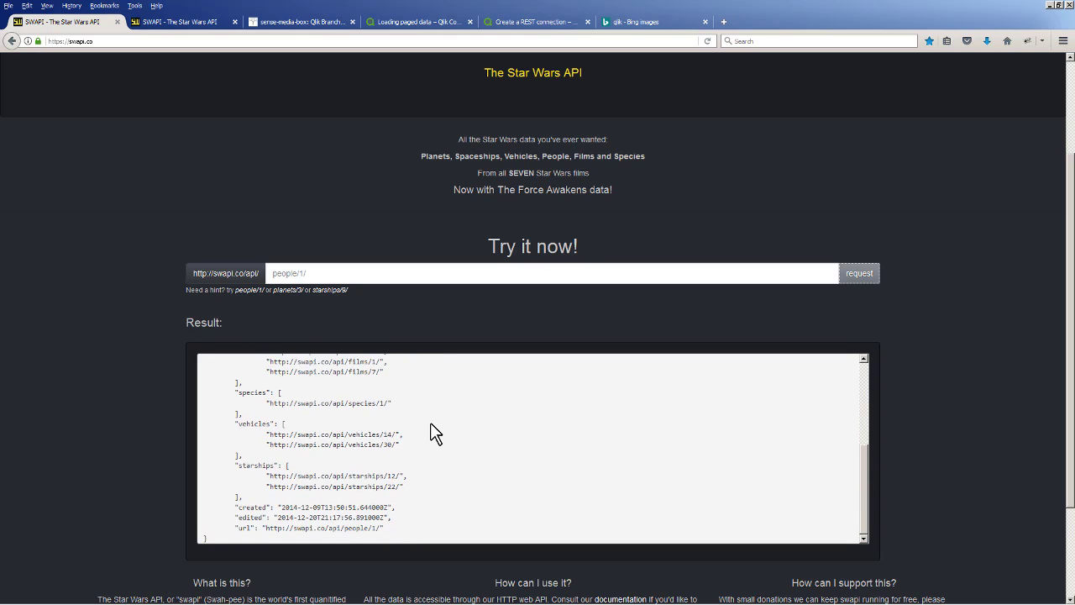
pyautogui.scroll(10, 437, 432)
pyautogui.scroll(-3, 437, 485)
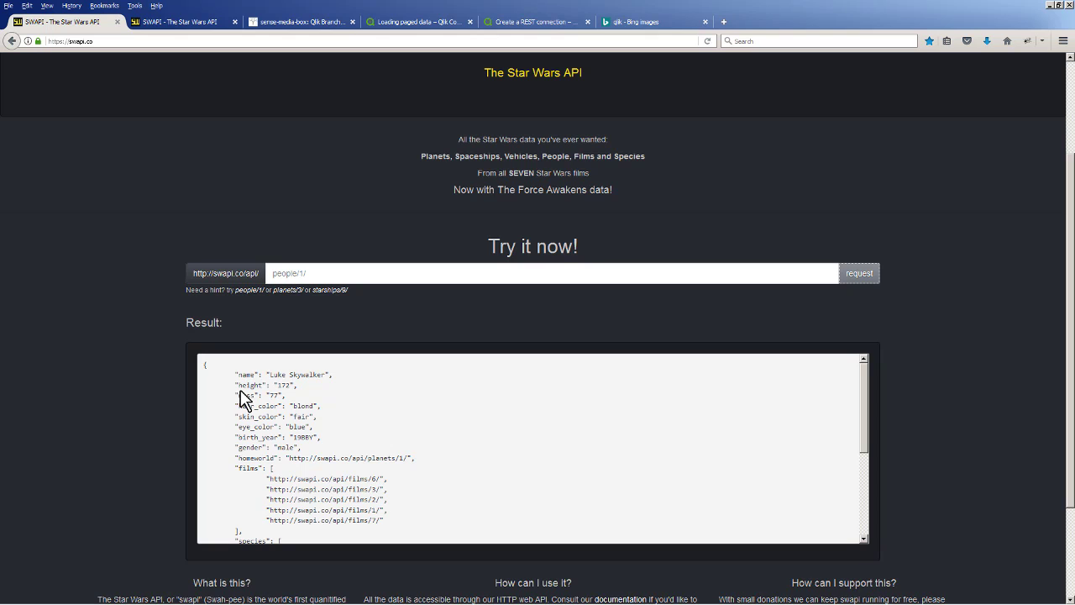
pyautogui.tripleClick(292, 273)
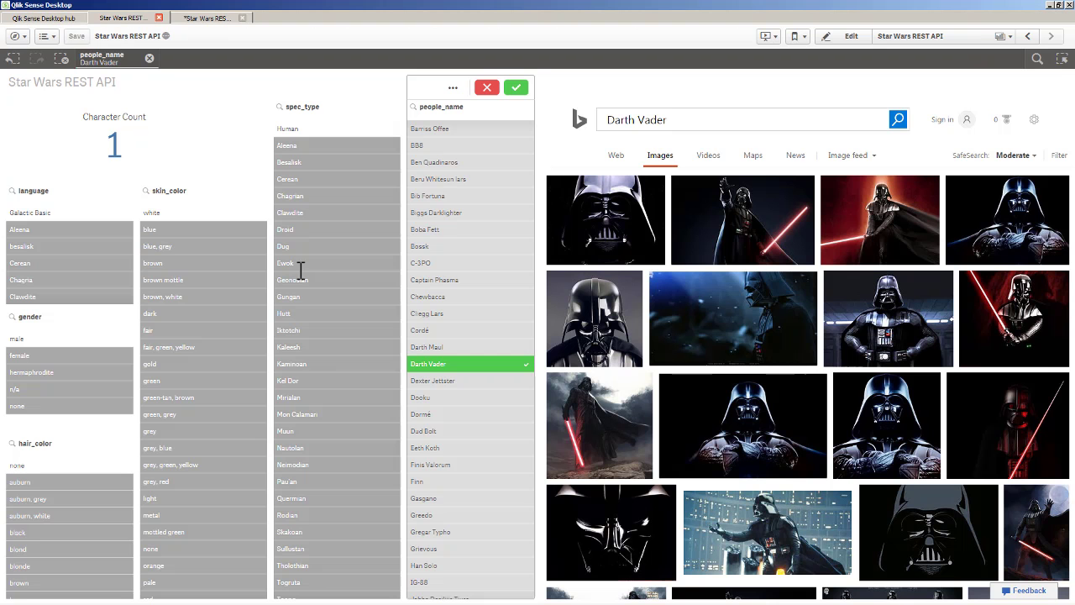
# In the Qlik Sense Star Wars REST API app, replace the current selection with spec_type Human and people_name Luke Skywalker.
pyautogui.click(149, 59)
pyautogui.click(149, 58)
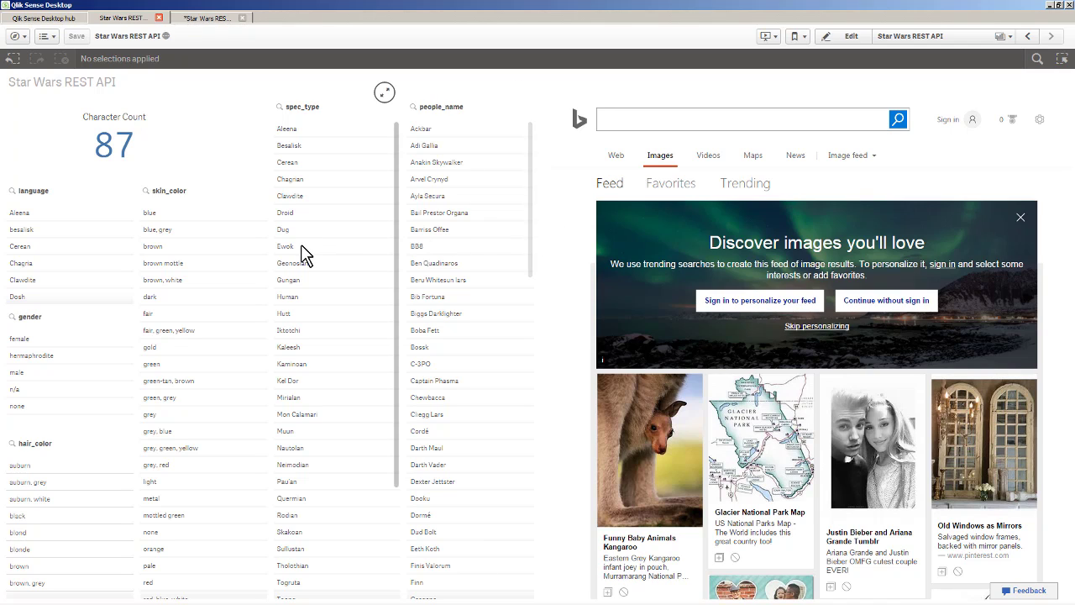
pyautogui.click(304, 297)
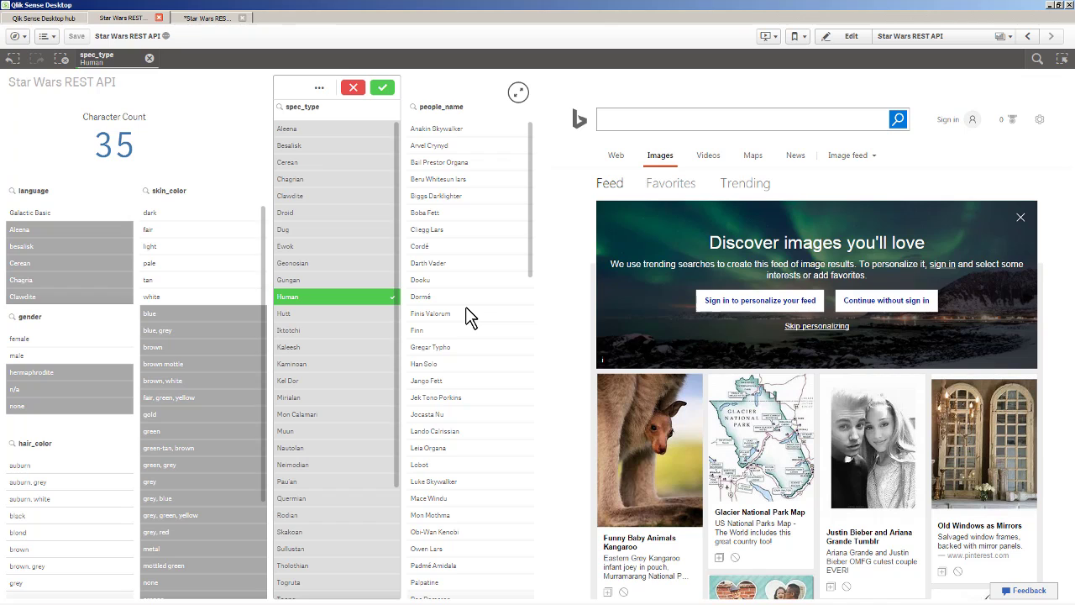
pyautogui.click(440, 482)
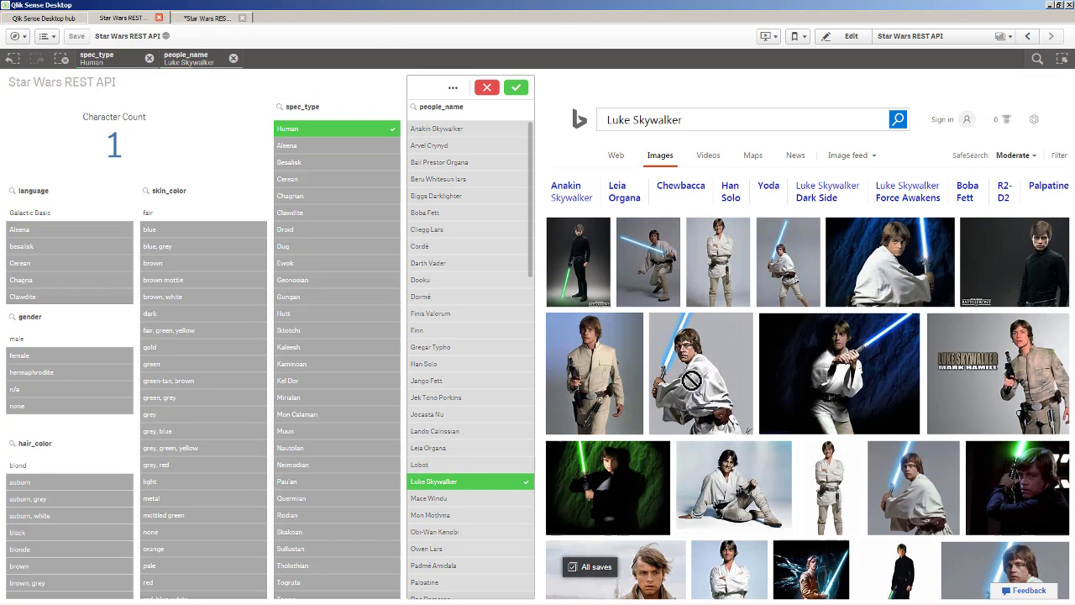
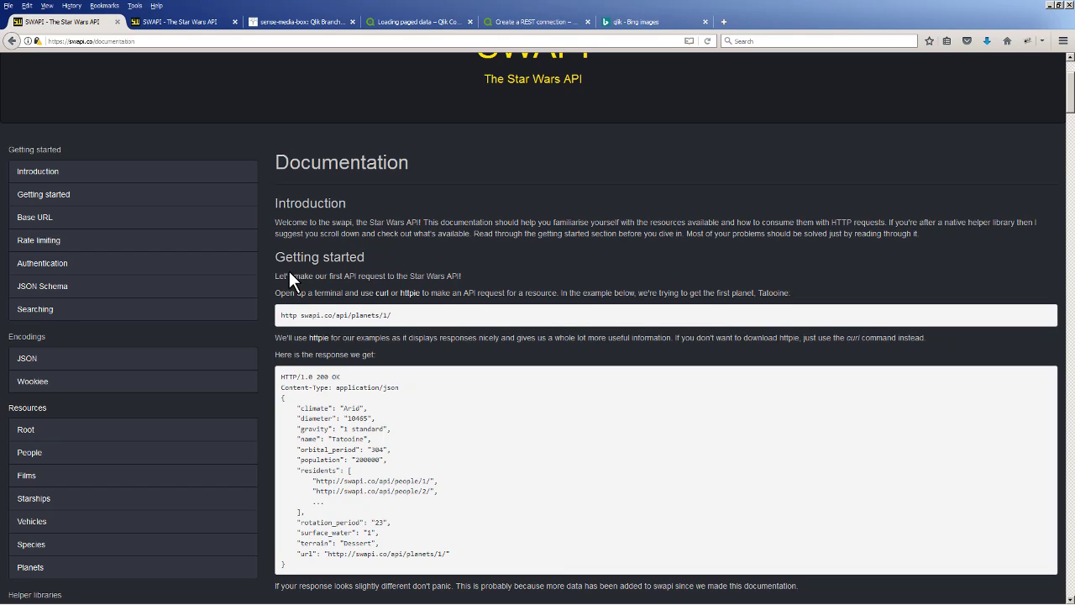
# Examine the resource list in the SWAPI documentation and the statistics on the About page, and return to the documentation.
pyautogui.scroll(-2, 52, 363)
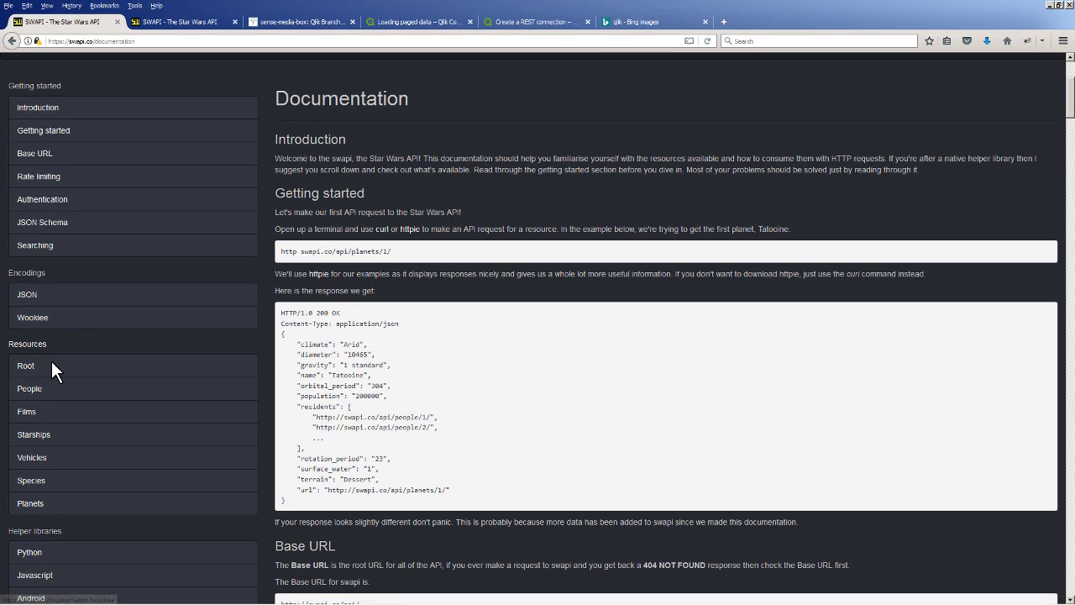
pyautogui.scroll(-3, 51, 361)
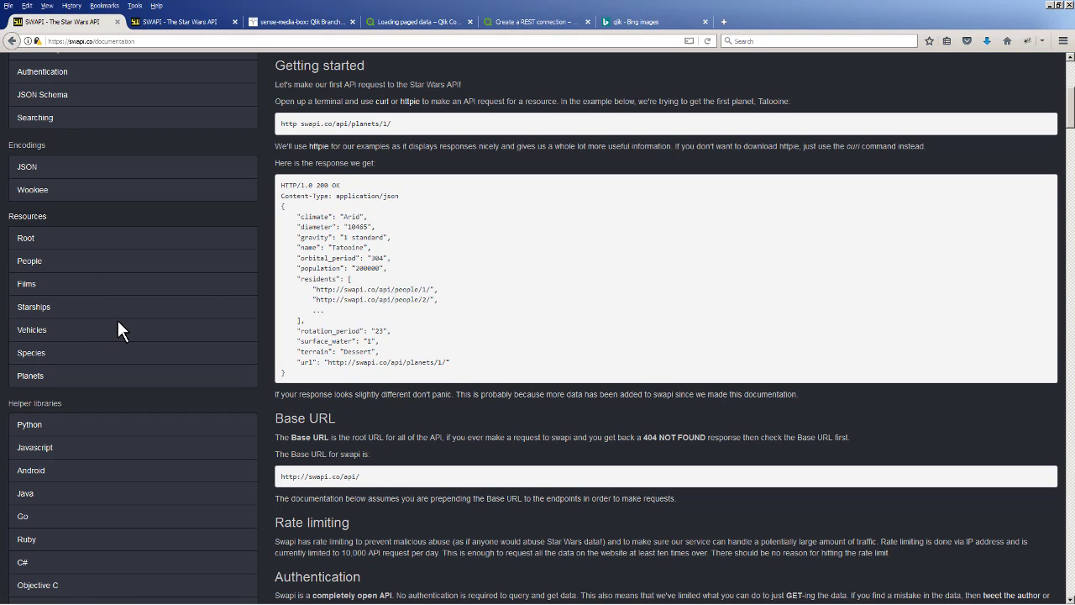
pyautogui.scroll(7, 118, 320)
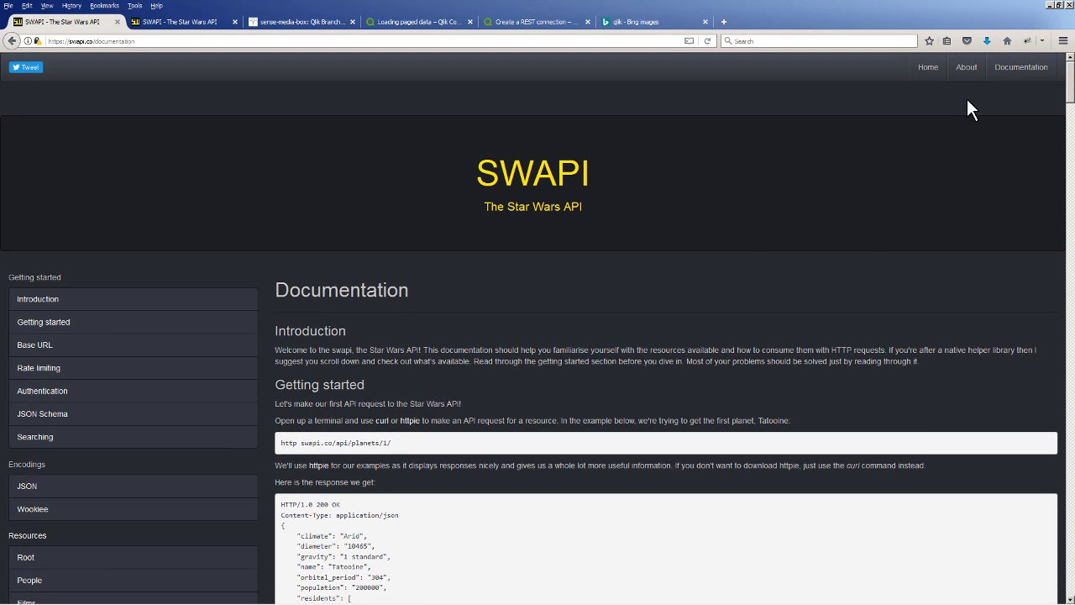
pyautogui.click(966, 72)
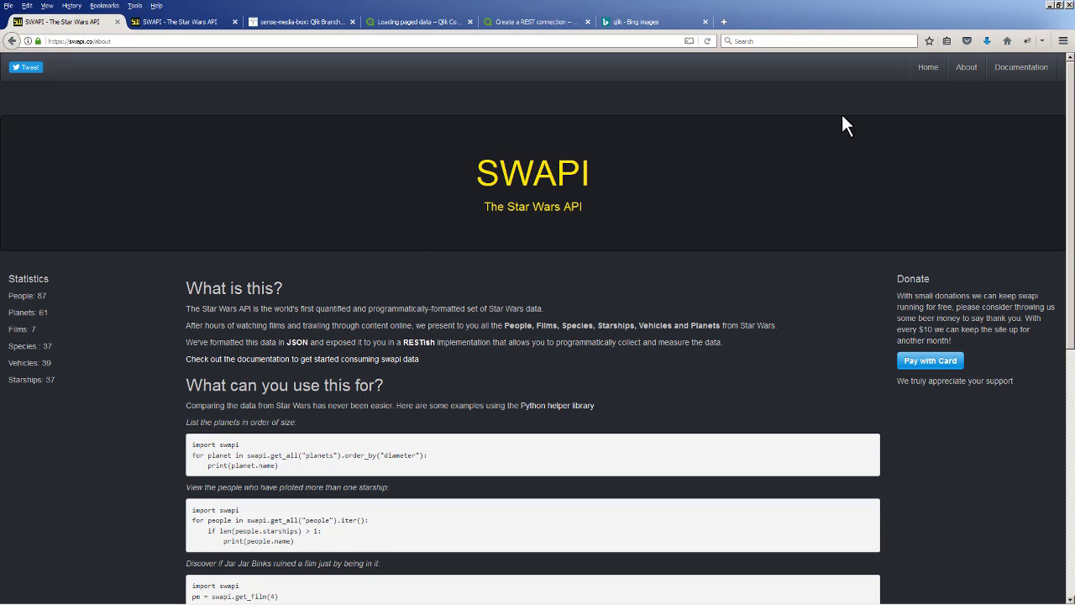
pyautogui.click(11, 41)
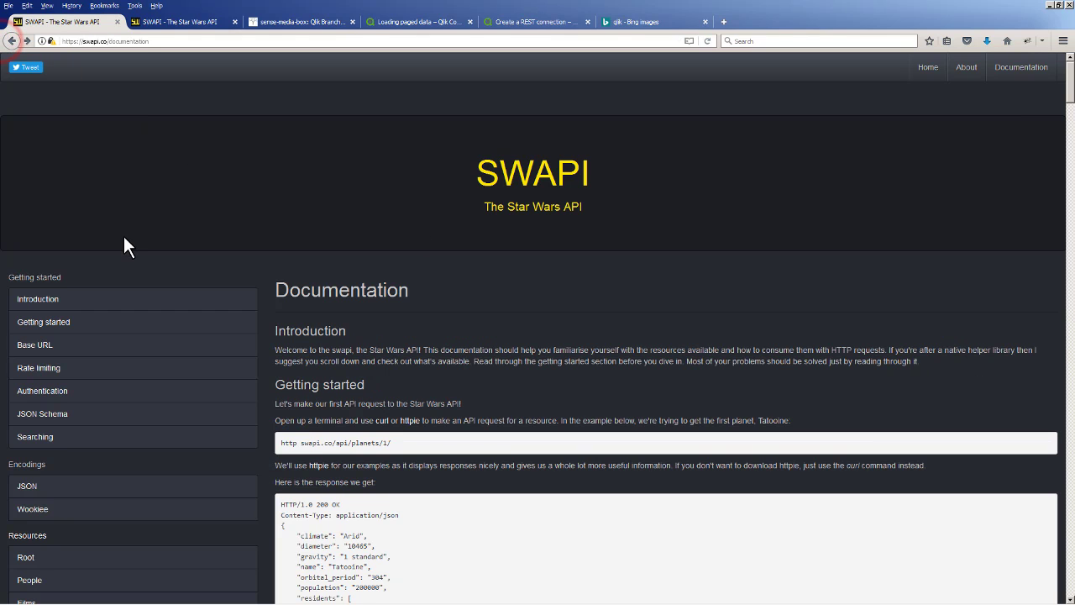
pyautogui.scroll(-2, 124, 319)
pyautogui.scroll(-3, 122, 339)
pyautogui.click(43, 392)
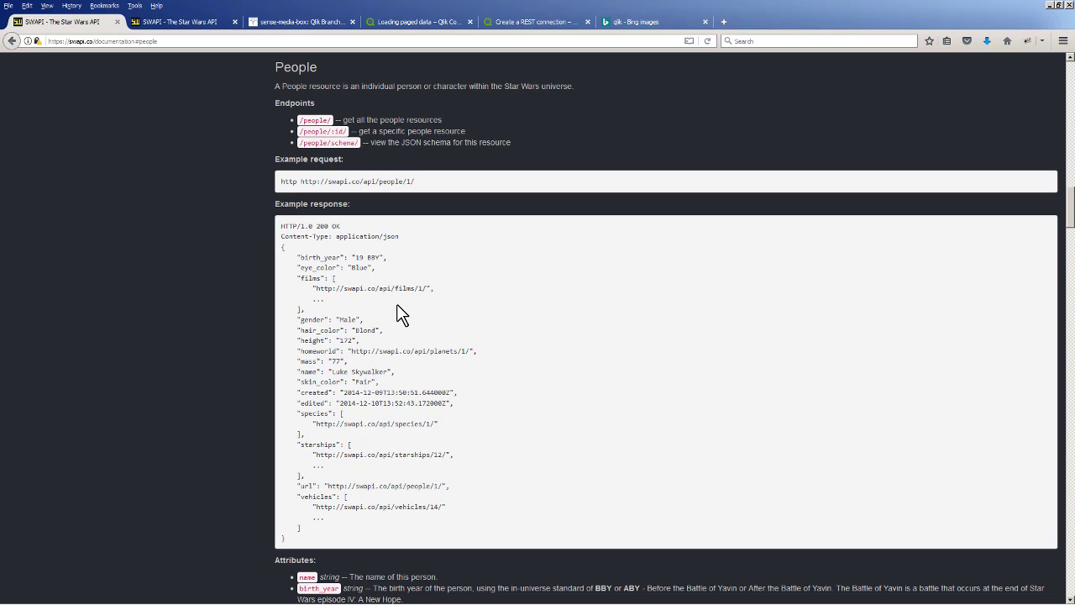
pyautogui.moveTo(404, 181); pyautogui.dragTo(299, 185)
pyautogui.hotkey('ctrl', 'c')
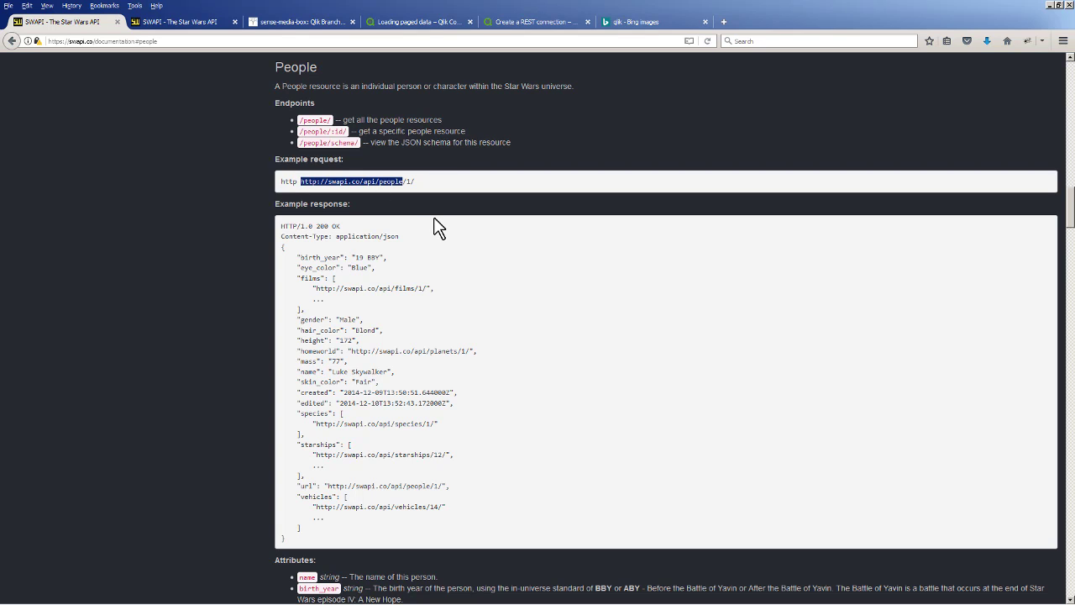
# Switch to Qlik Sense and start adding data to the Star Wars REST API Video app with the REST connector.
pyautogui.hotkey('alt', 'Tab')
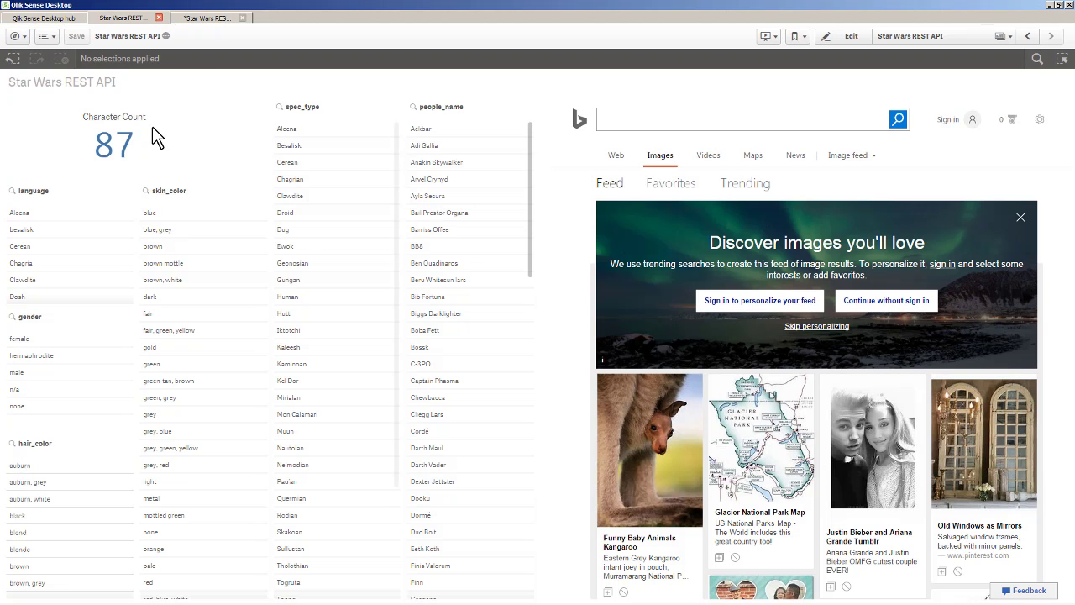
pyautogui.click(206, 18)
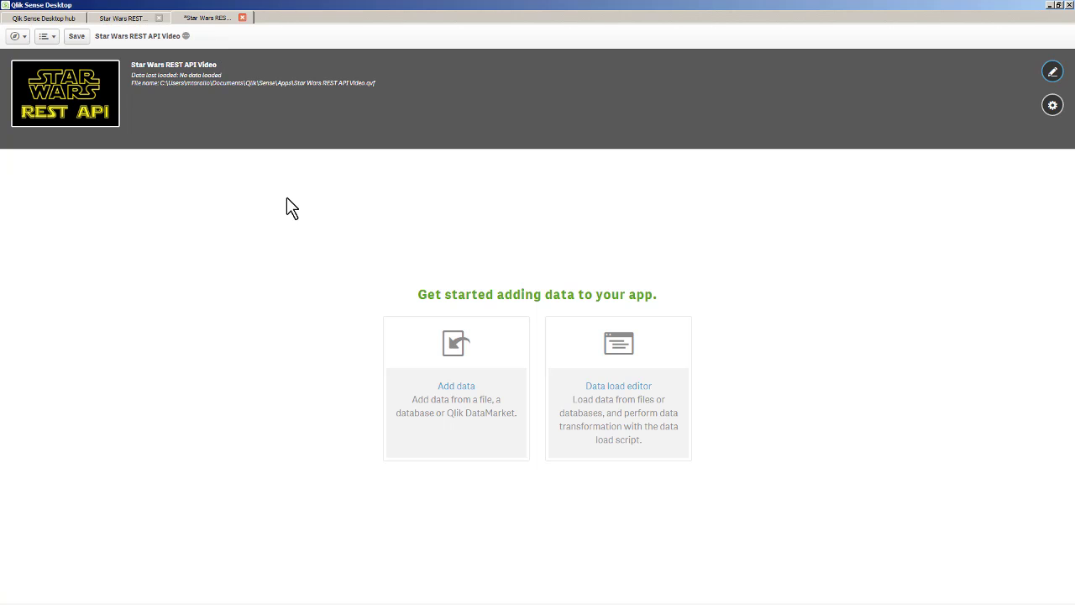
pyautogui.click(417, 419)
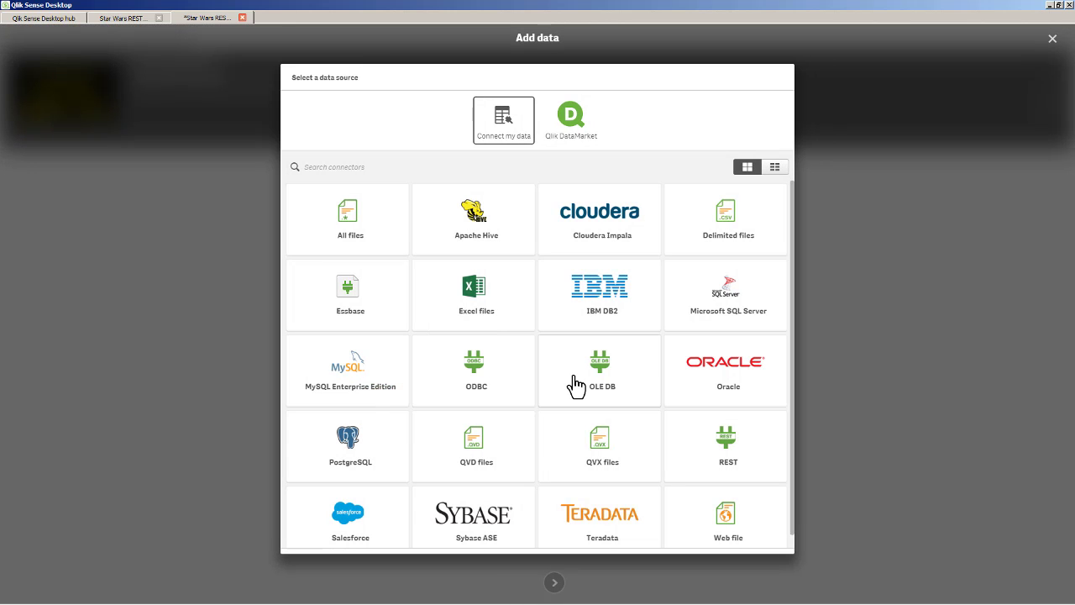
pyautogui.click(729, 468)
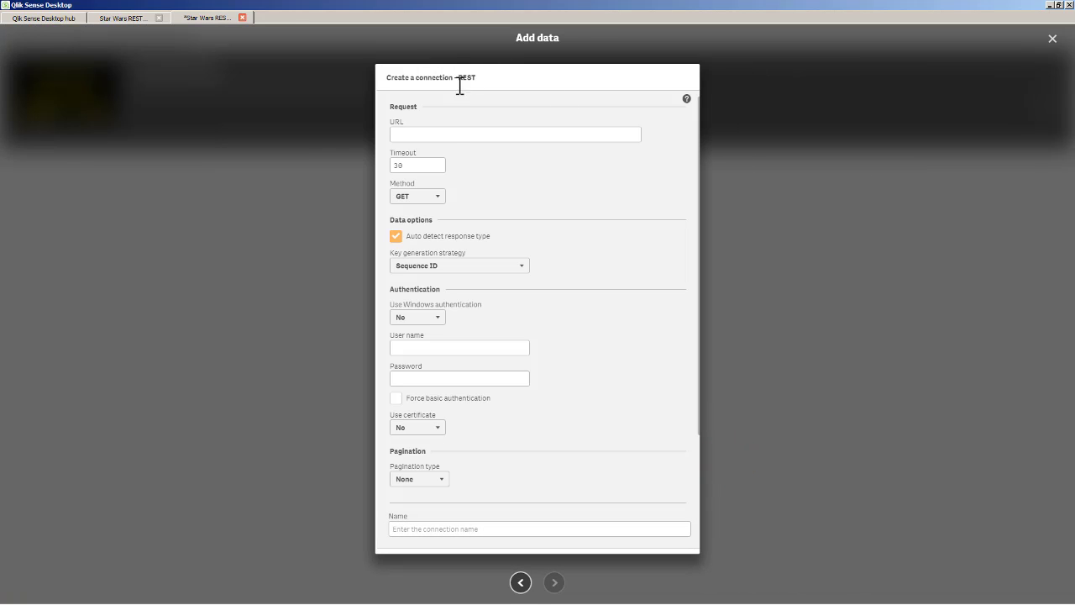
pyautogui.click(453, 136)
pyautogui.hotkey('ctrl', 'v')
pyautogui.click(435, 168)
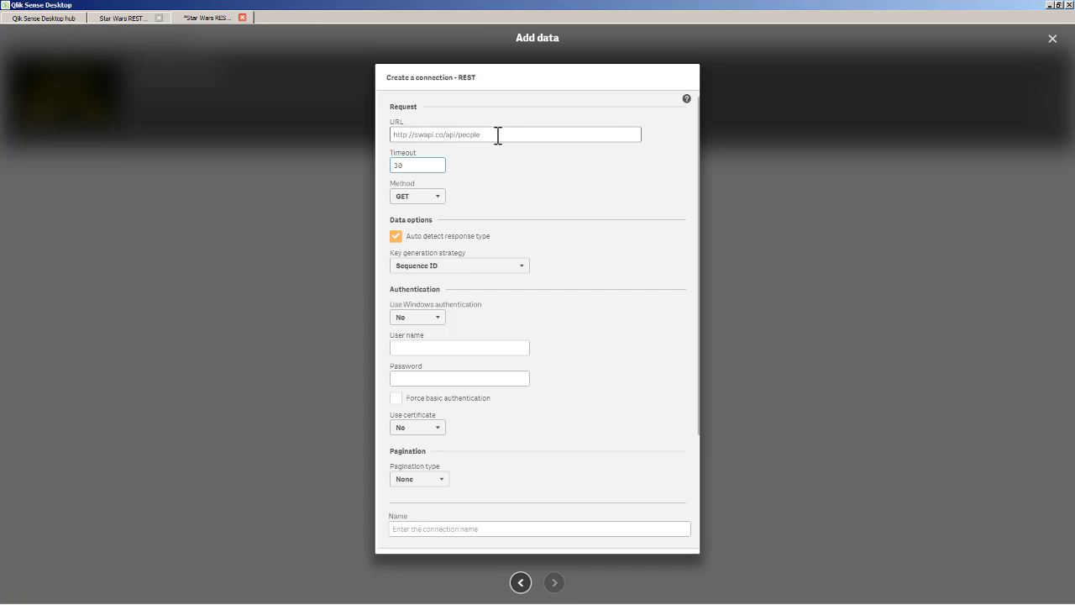
pyautogui.click(438, 201)
pyautogui.click(468, 199)
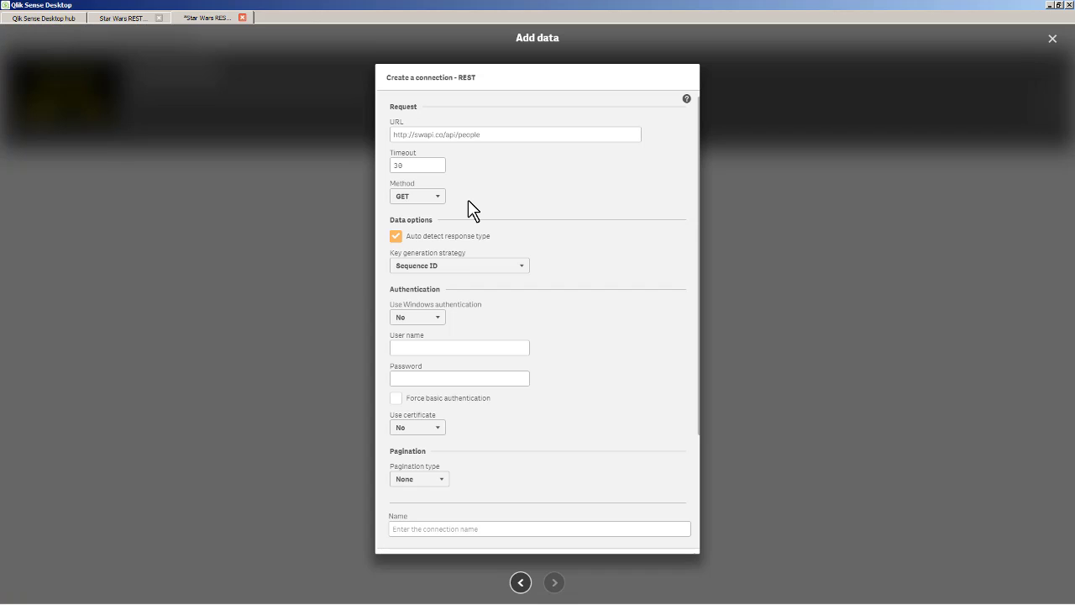
pyautogui.click(487, 268)
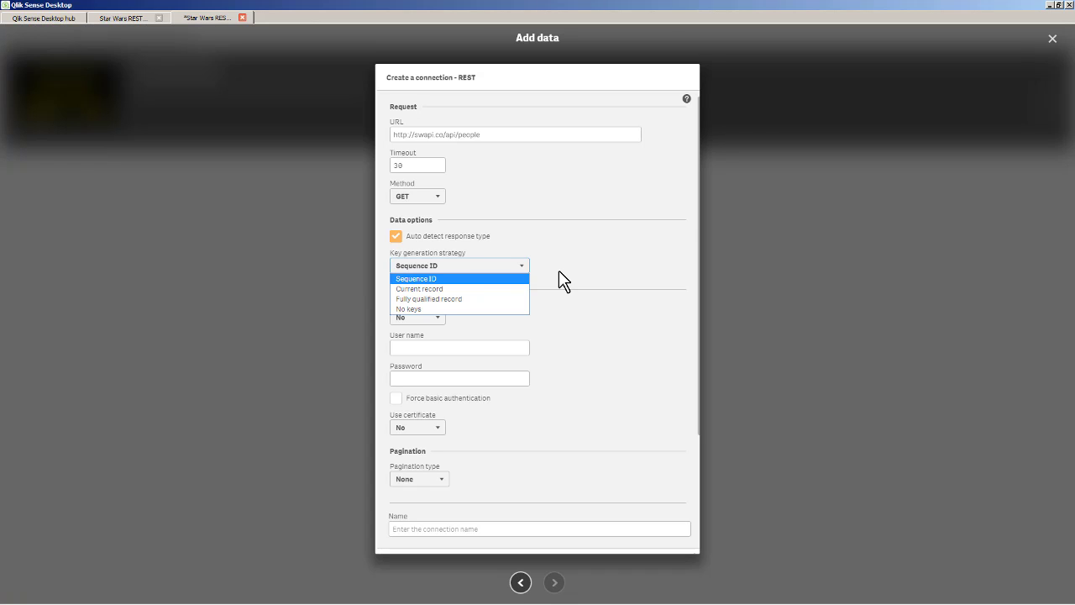
pyautogui.click(509, 279)
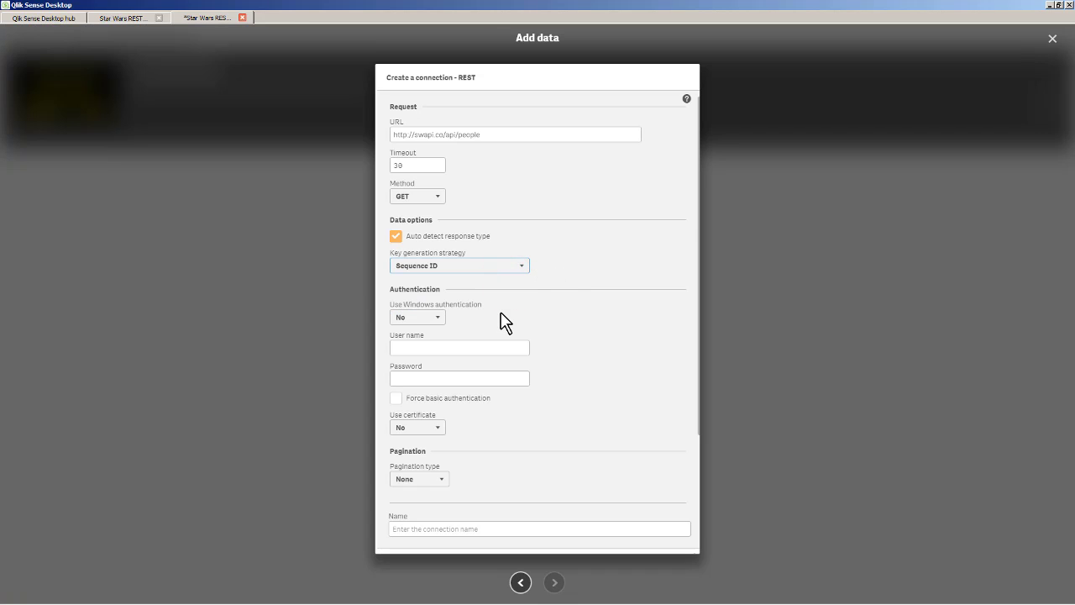
# Review the connection's authentication, query parameter and pagination type options, leaving the pagination type at None.
pyautogui.scroll(-1, 501, 313)
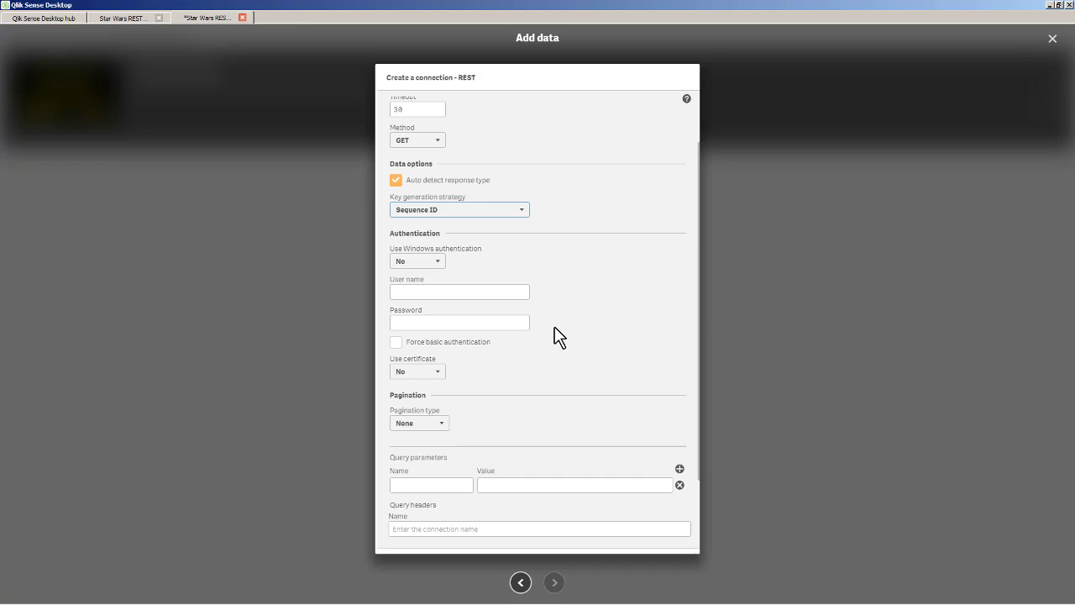
pyautogui.scroll(-1, 554, 327)
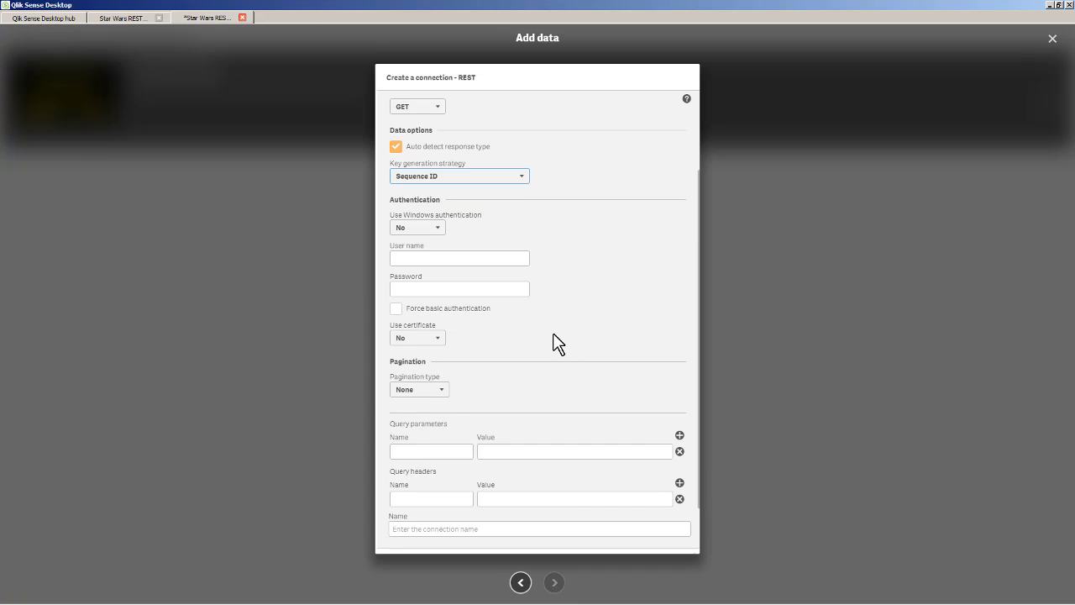
pyautogui.click(440, 450)
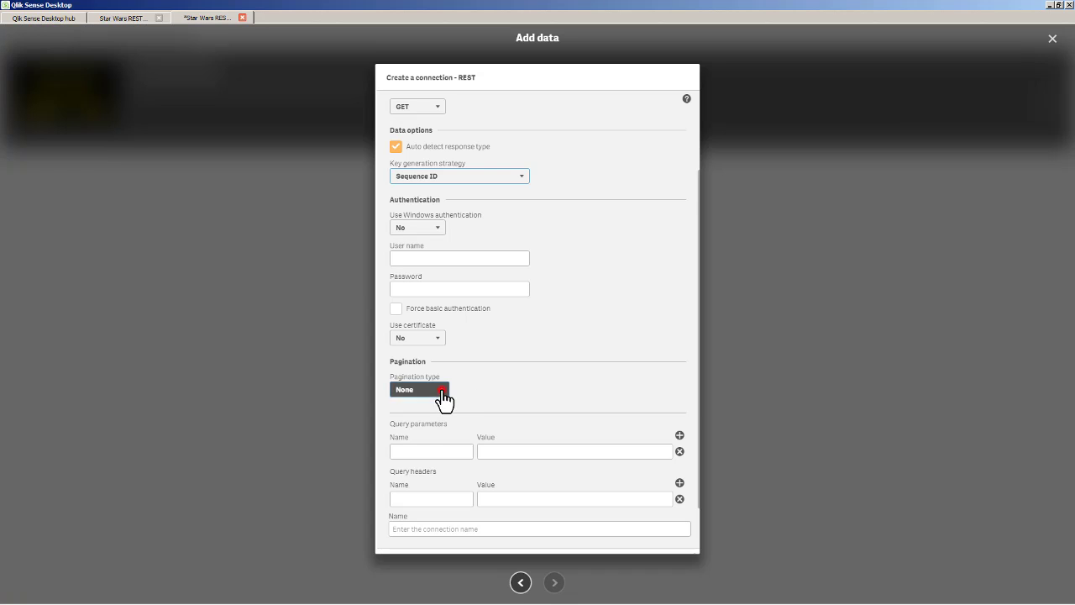
pyautogui.click(441, 390)
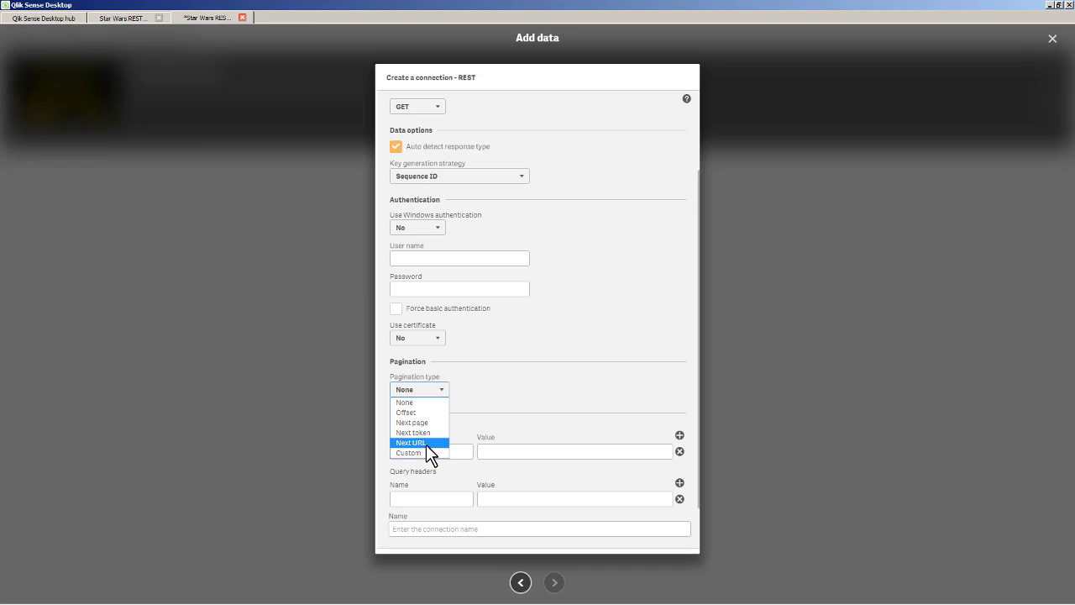
pyautogui.click(477, 389)
# Name the connection StarWarsRESTPeople and create it to continue to the data selection.
pyautogui.click(438, 528)
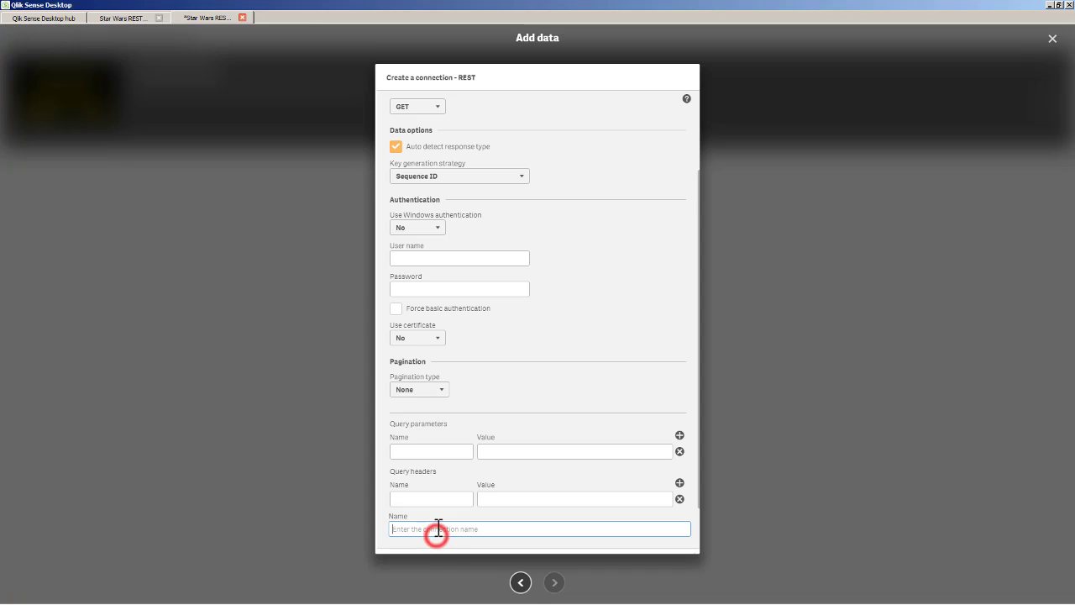
pyautogui.write('Star')
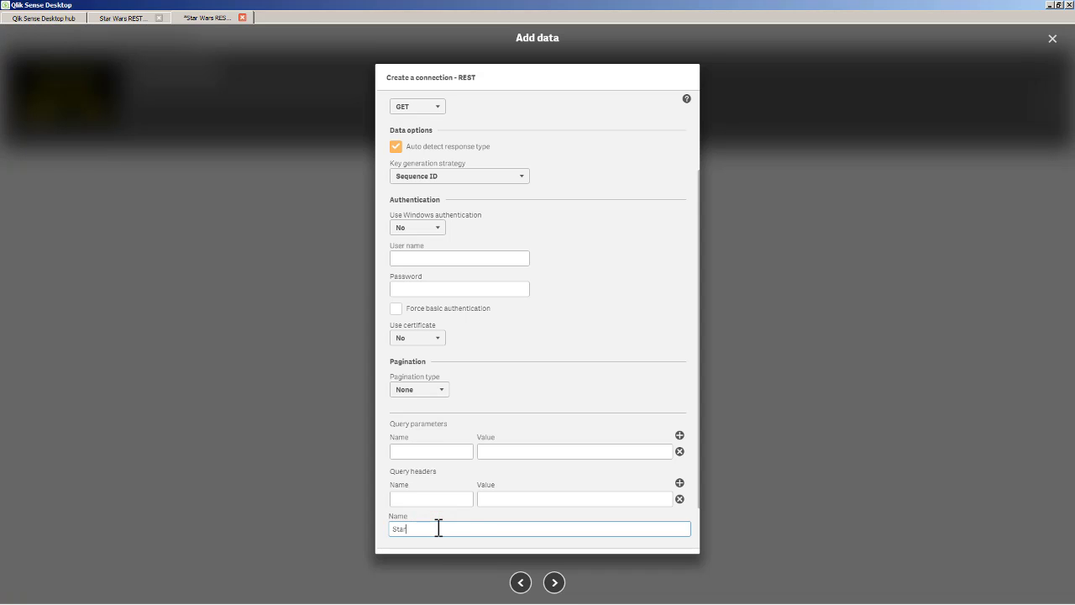
pyautogui.write('WarsRESTPeople')
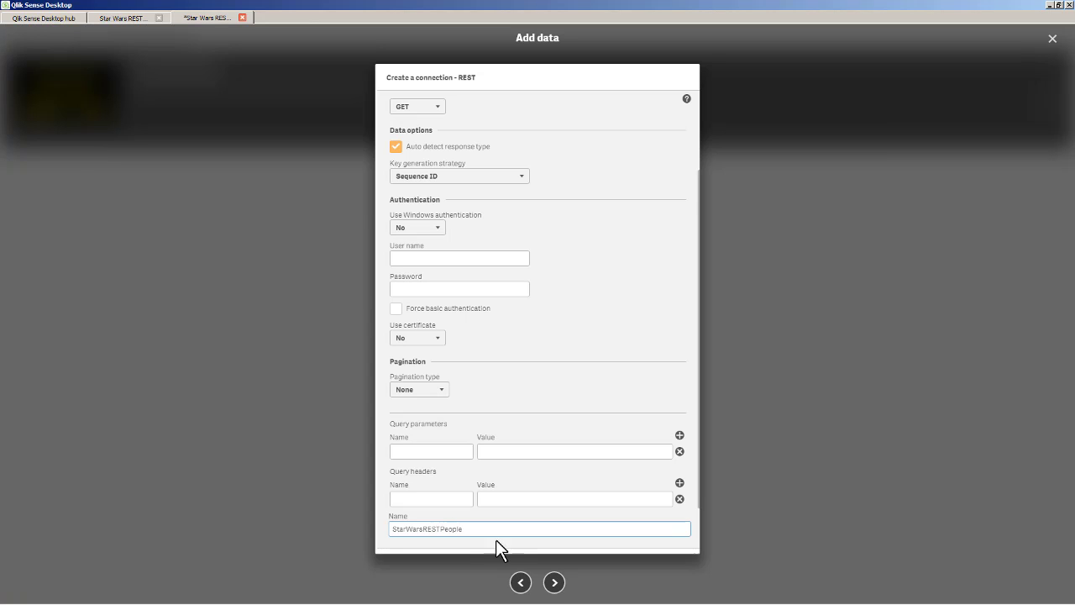
pyautogui.click(553, 581)
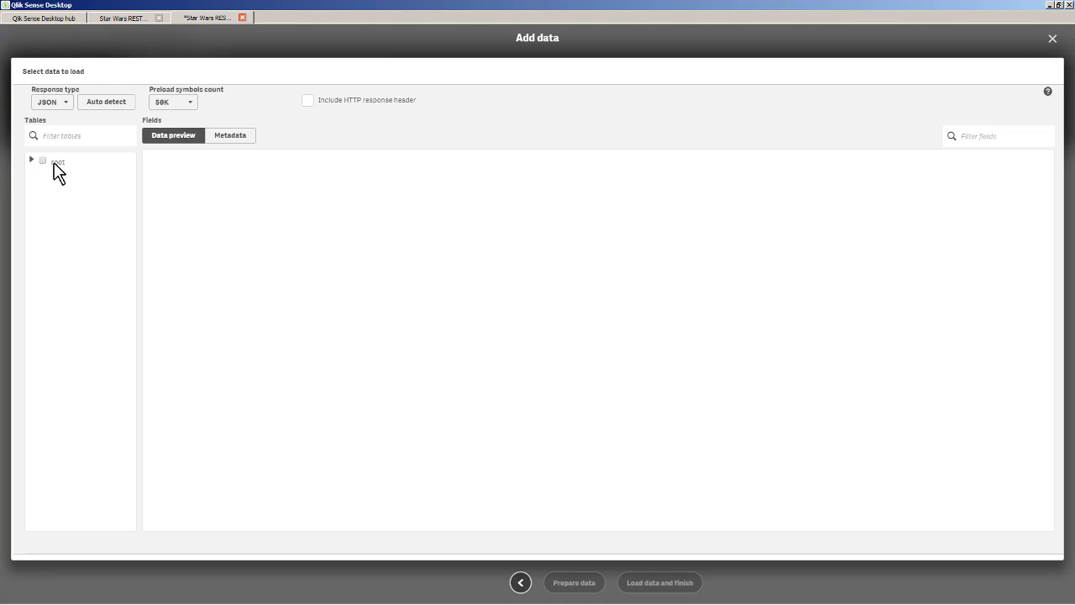
# Preview the fields of the HTTP response header table, leaving the header excluded from the data selection.
pyautogui.click(310, 104)
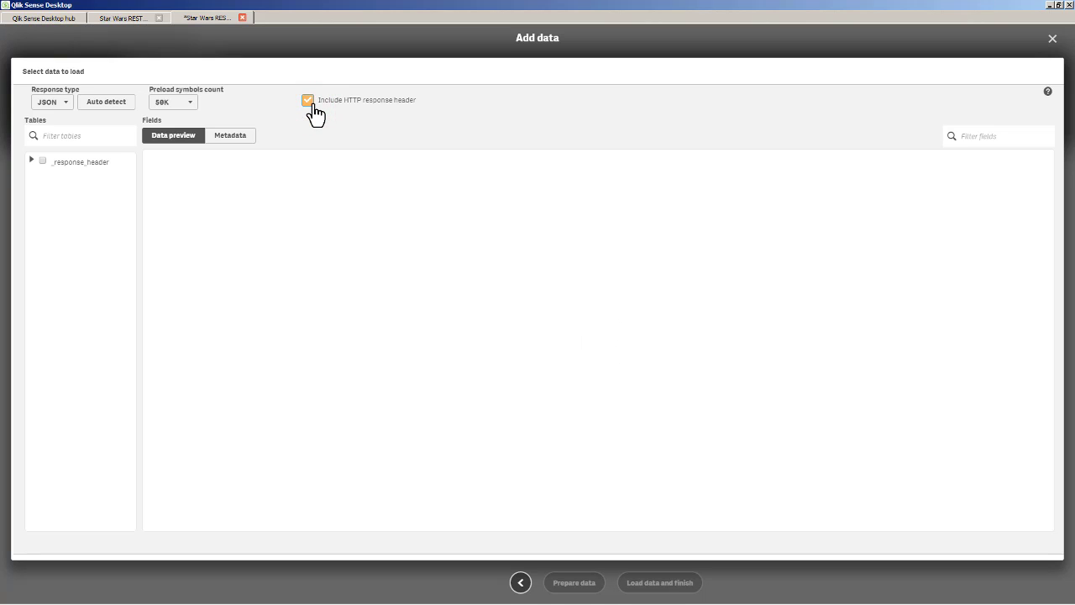
pyautogui.click(92, 163)
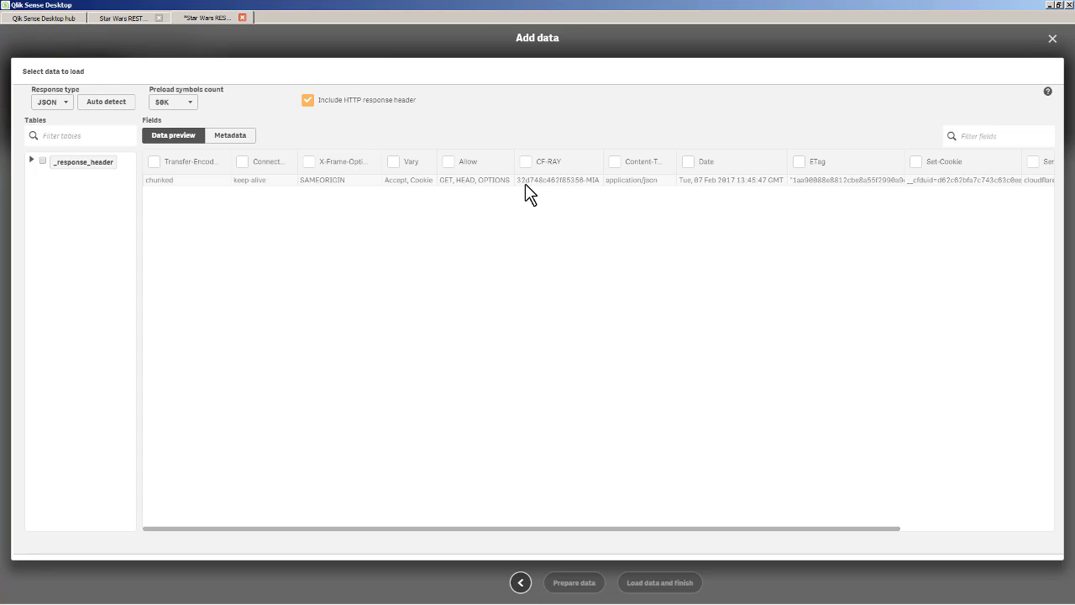
pyautogui.click(308, 101)
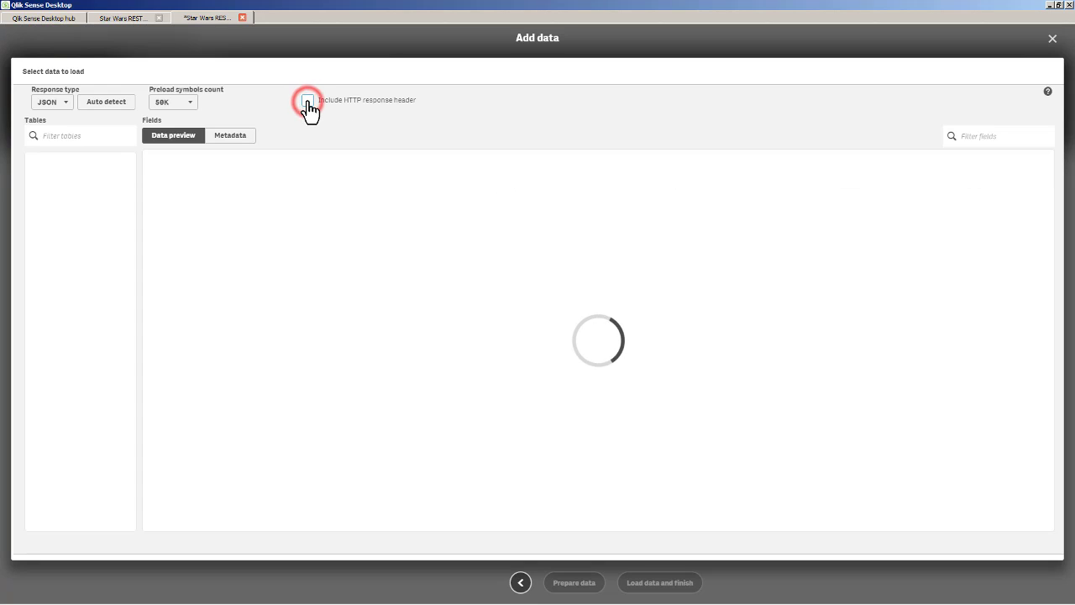
# Examine the root table's fields, then expand root and results to preview the people records in the results table.
pyautogui.click(42, 160)
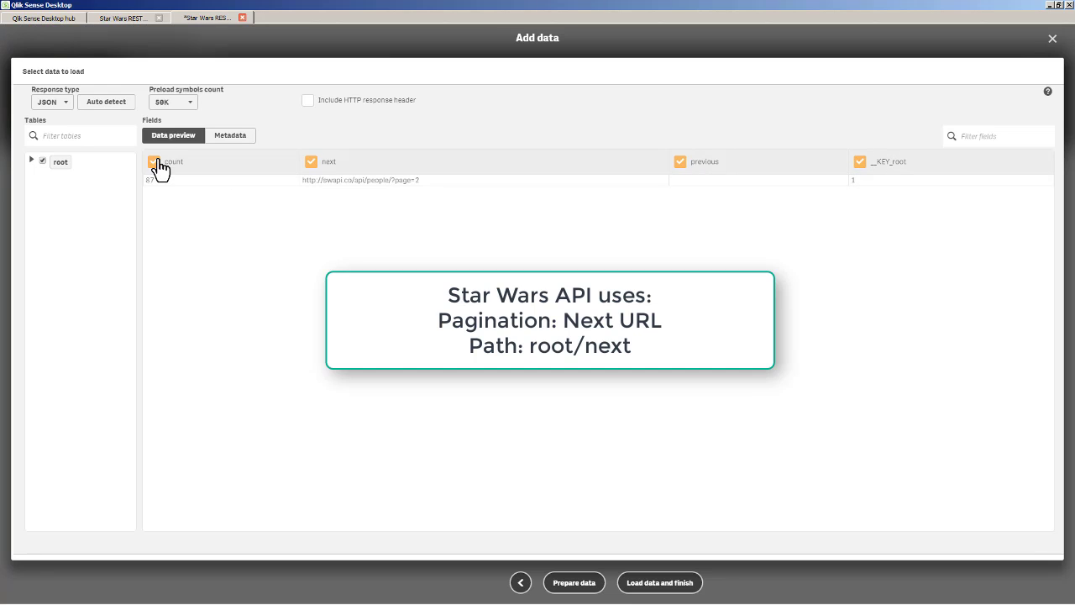
pyautogui.click(42, 162)
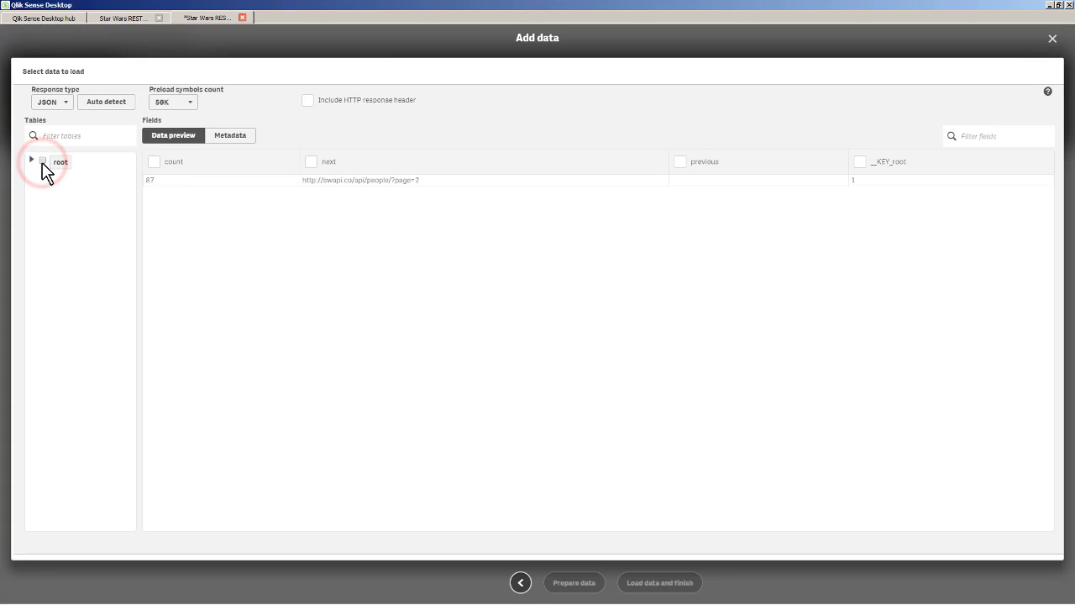
pyautogui.click(31, 160)
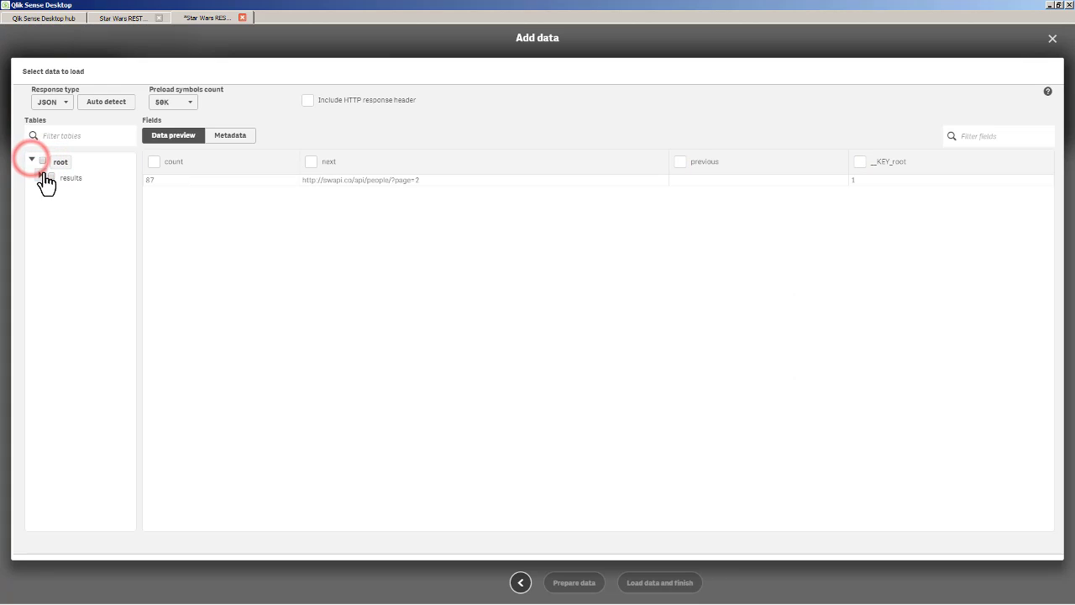
pyautogui.click(40, 175)
pyautogui.click(72, 178)
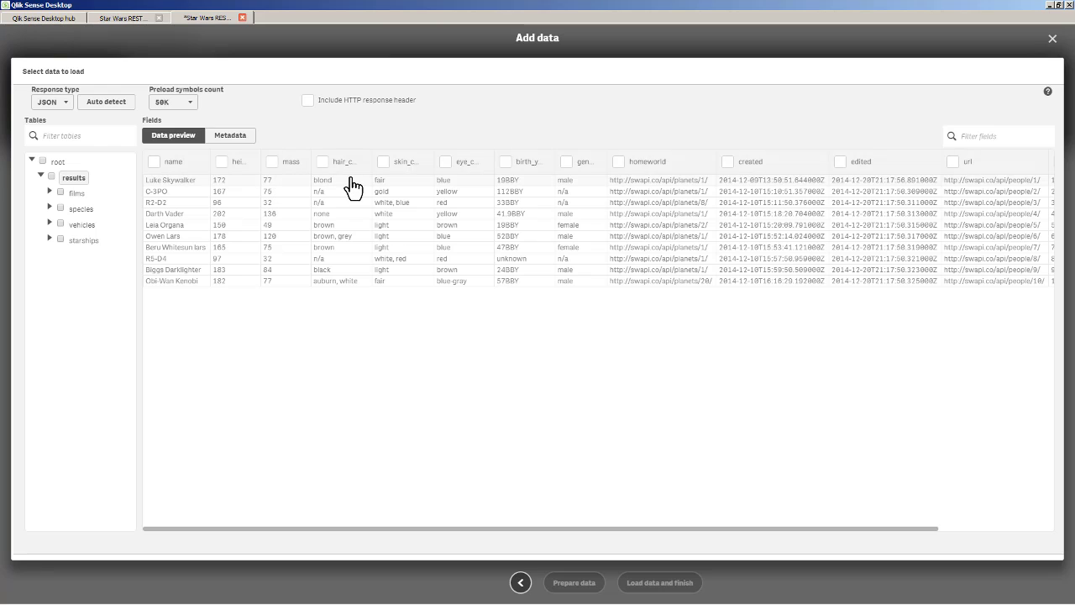
# Include the results table in the load but exclude its films, species, vehicles and starships subtables.
pyautogui.click(52, 176)
pyautogui.click(49, 192)
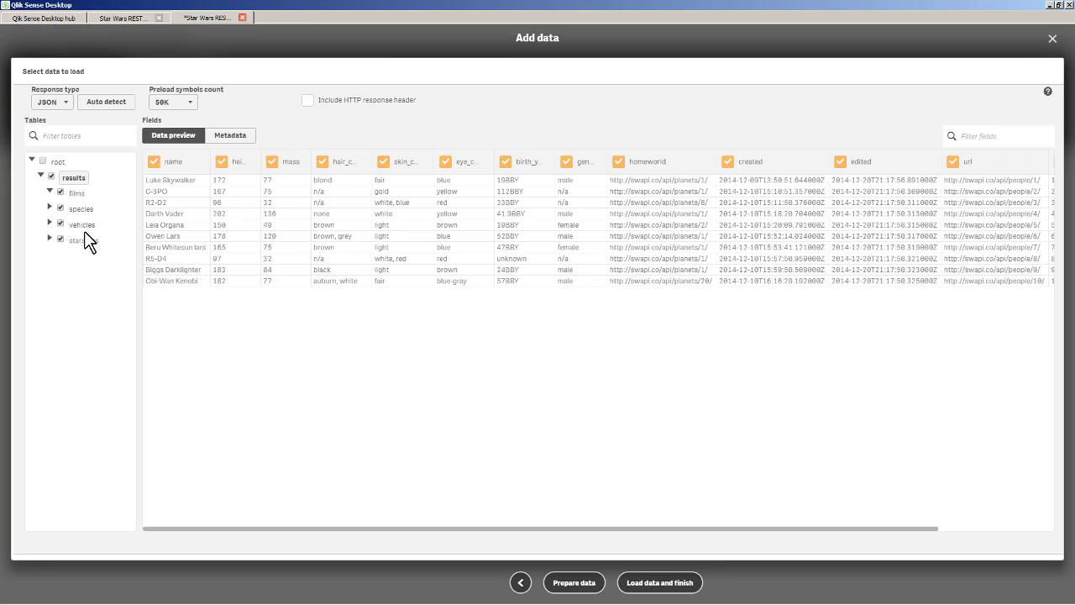
pyautogui.click(57, 190)
pyautogui.click(60, 206)
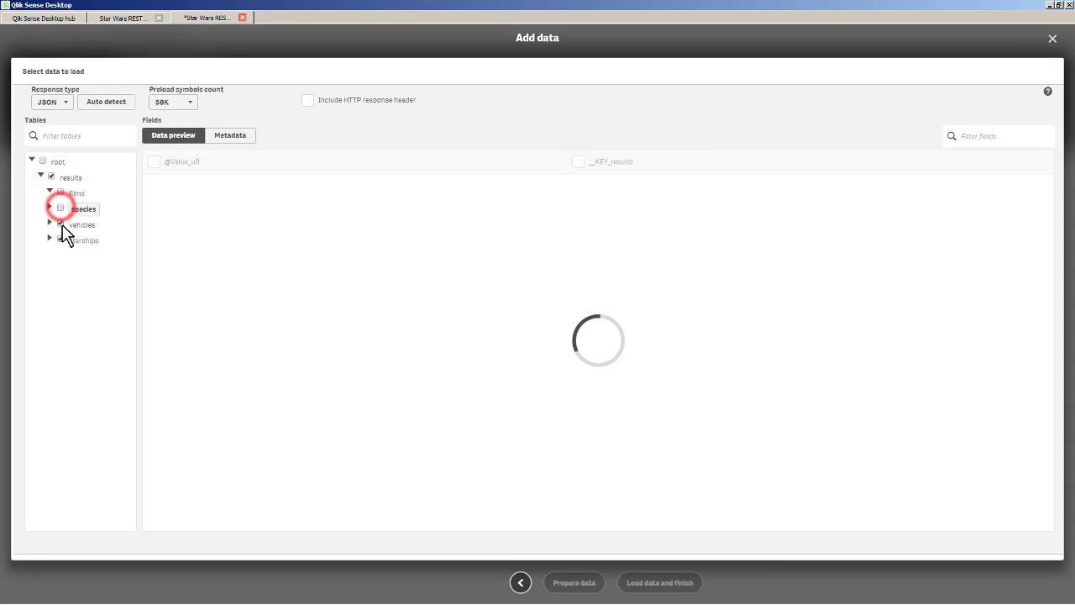
pyautogui.click(62, 225)
pyautogui.click(60, 238)
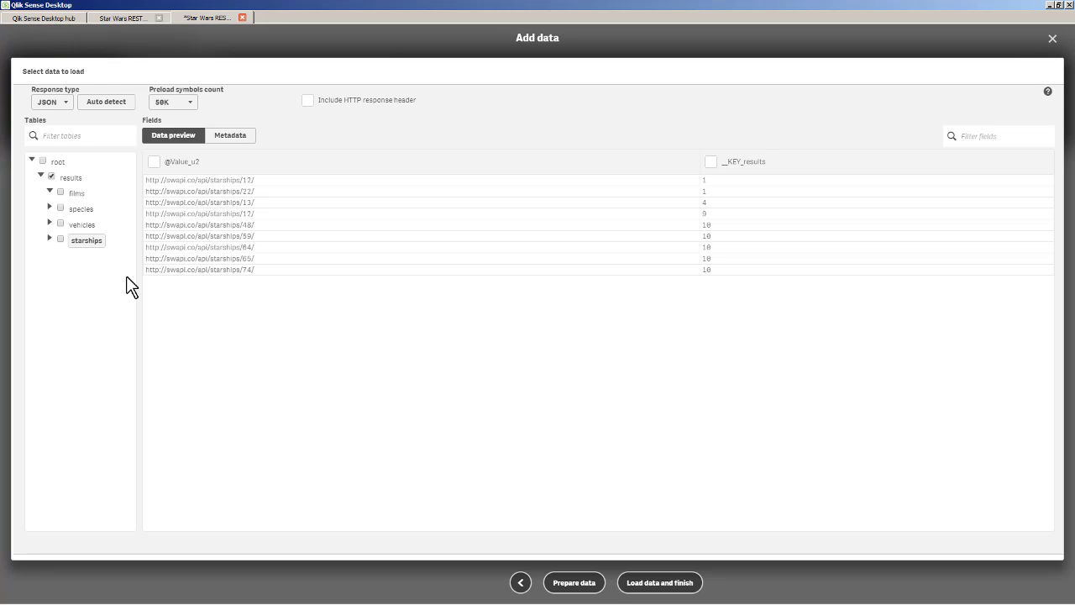
# Reduce the results table's selection to only the name field, load the data and go to the new sheet.
pyautogui.click(67, 178)
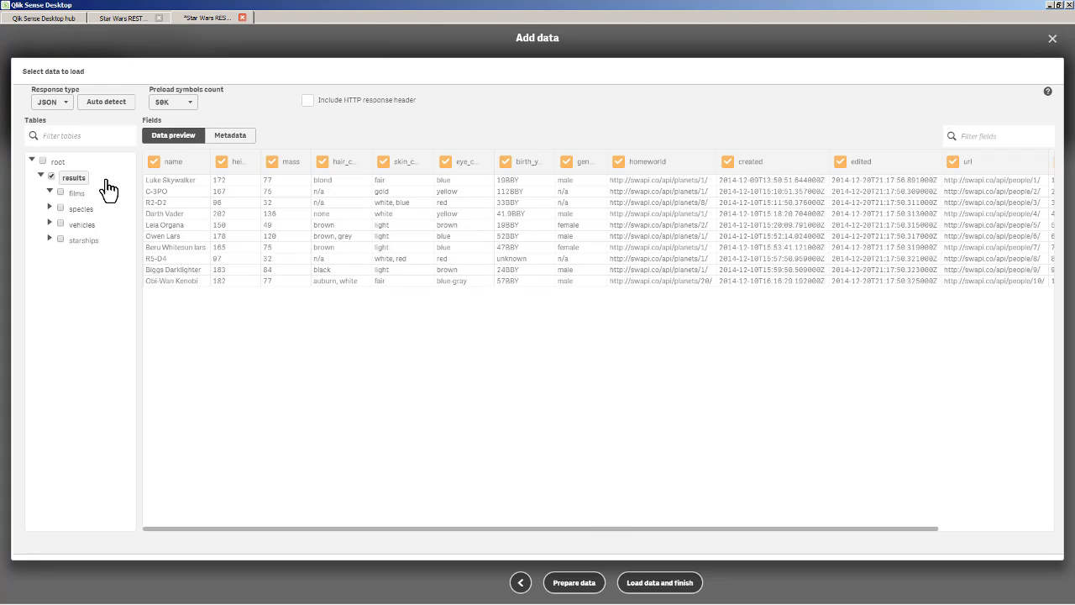
pyautogui.click(50, 177)
pyautogui.click(153, 161)
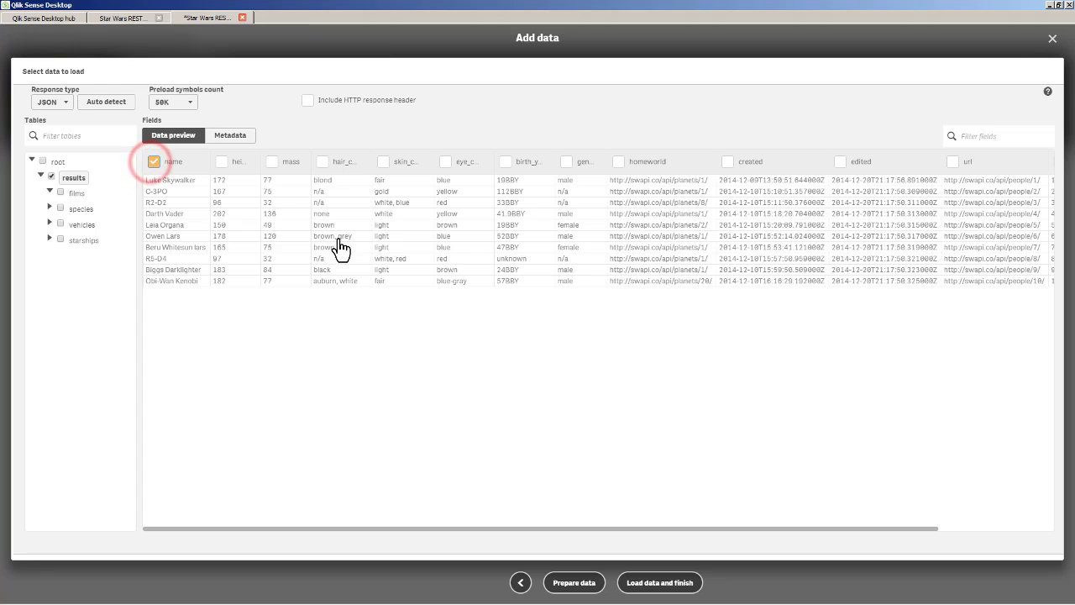
pyautogui.click(648, 585)
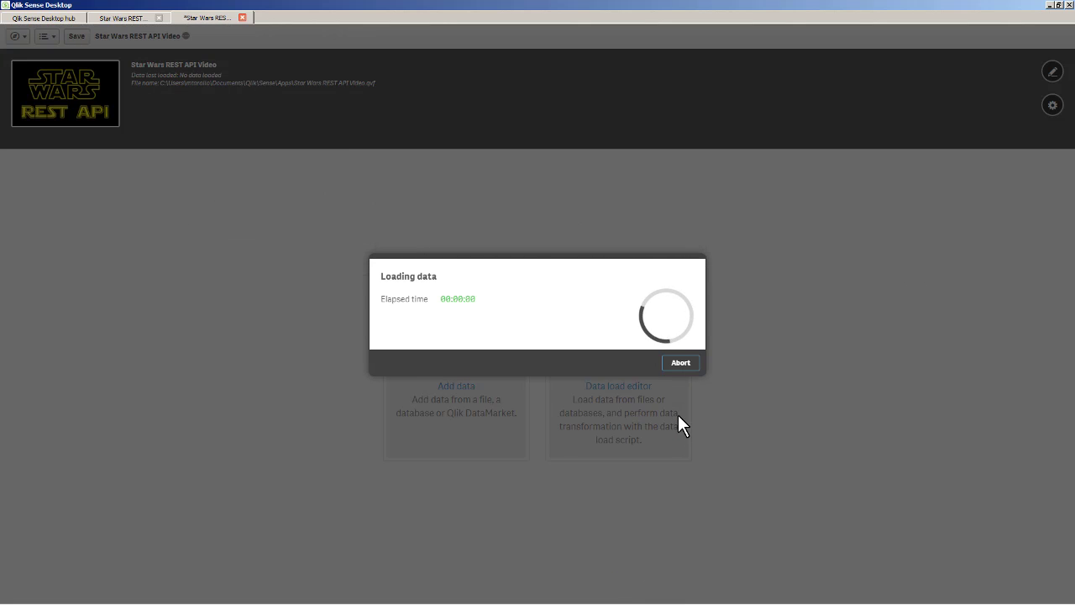
pyautogui.click(672, 369)
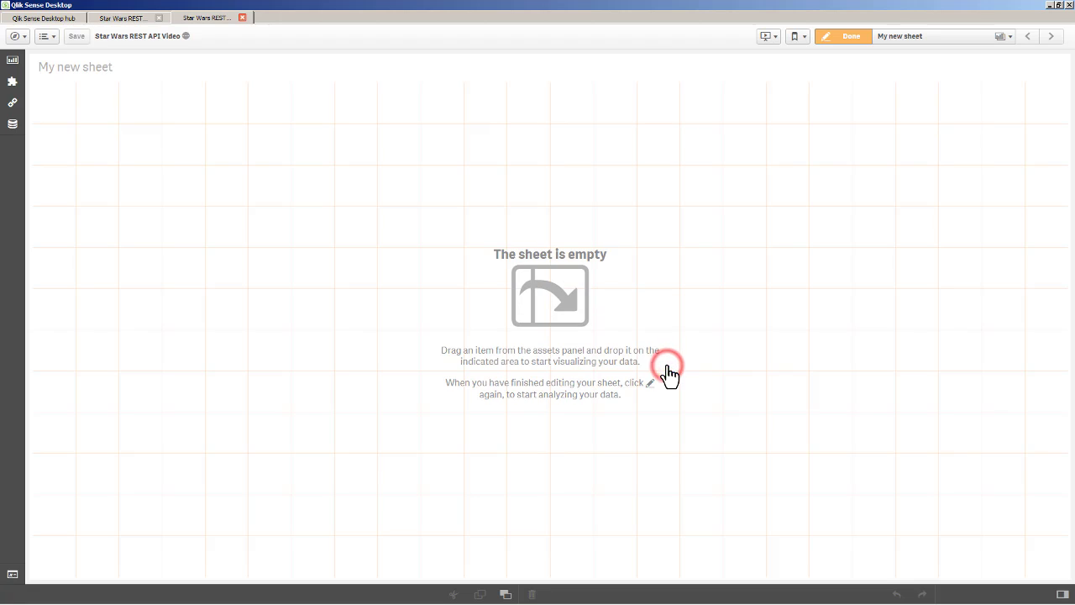
# Add a KPI with the measure Count(name) to the sheet and shrink it to about half its height.
pyautogui.click(13, 67)
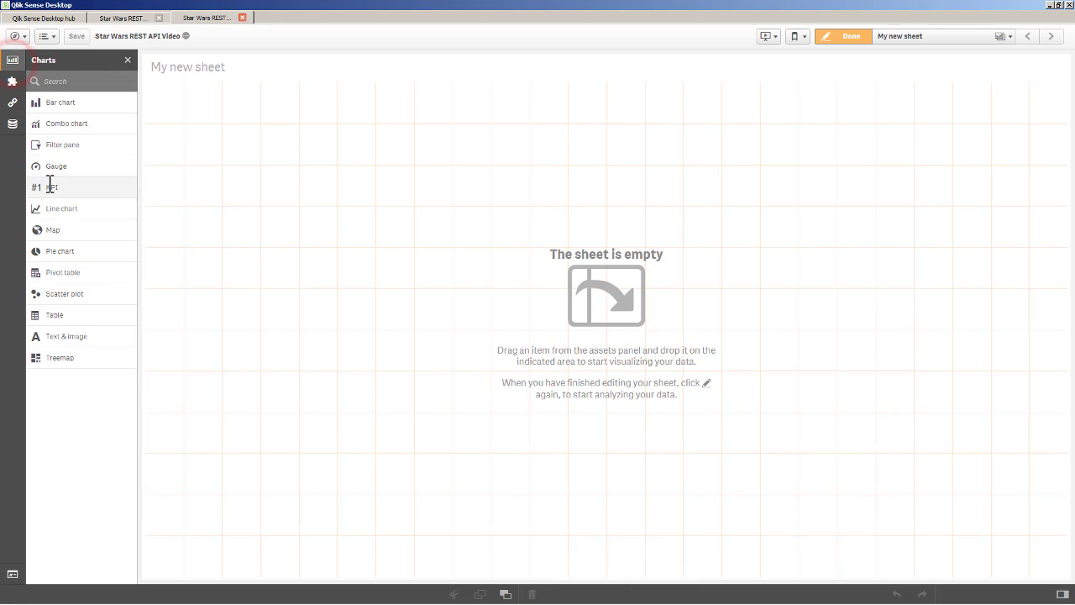
pyautogui.moveTo(48, 187); pyautogui.dragTo(193, 172)
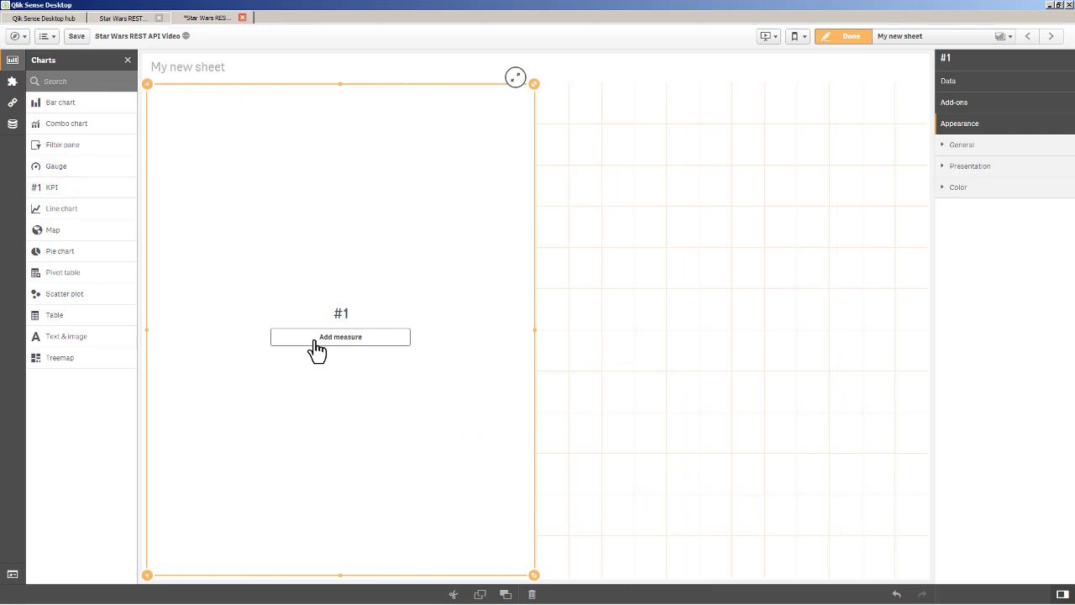
pyautogui.click(314, 339)
pyautogui.click(437, 354)
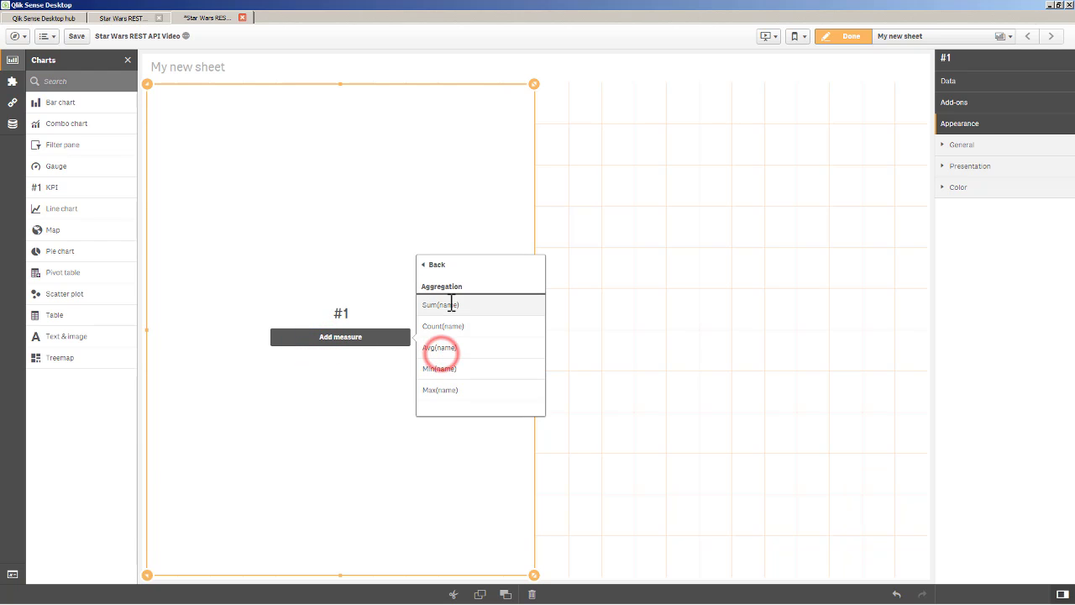
pyautogui.click(456, 325)
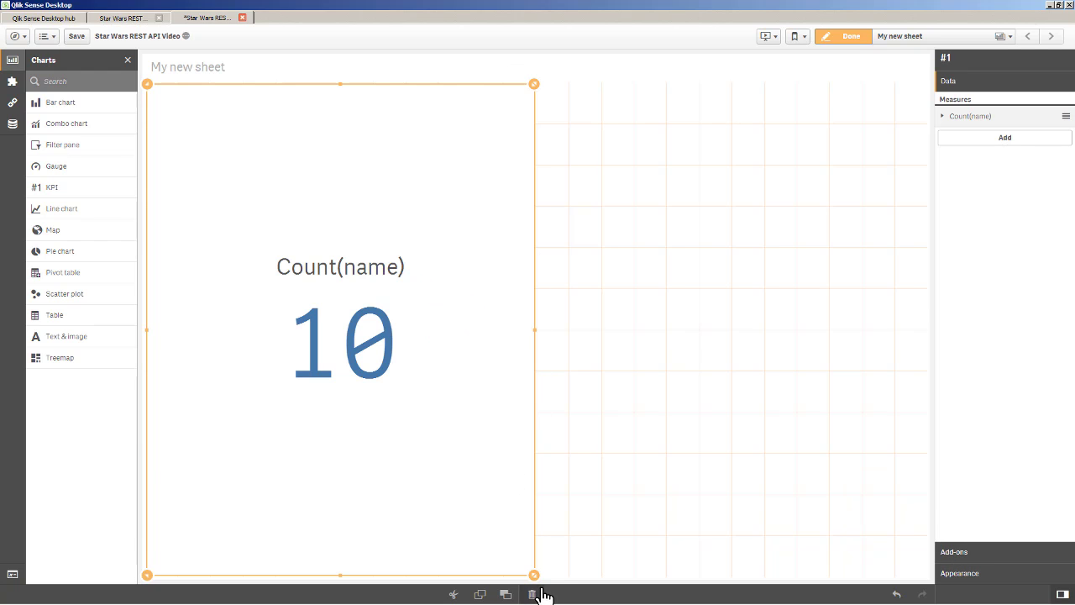
pyautogui.moveTo(535, 575); pyautogui.dragTo(489, 358)
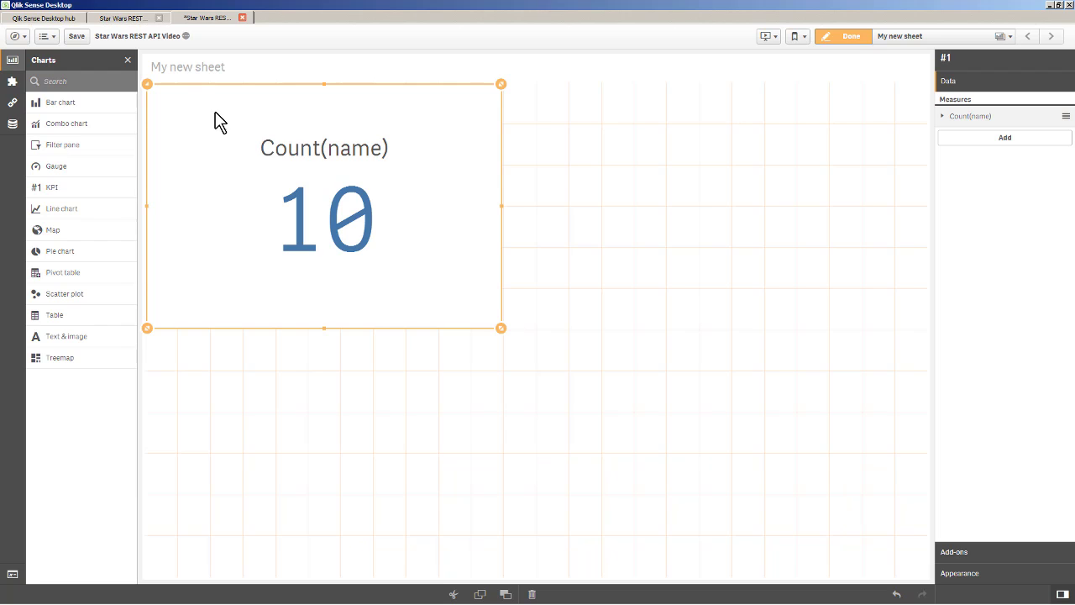
# Open the data load editor in a new tab and unlock the auto-generated script section.
pyautogui.click(24, 38)
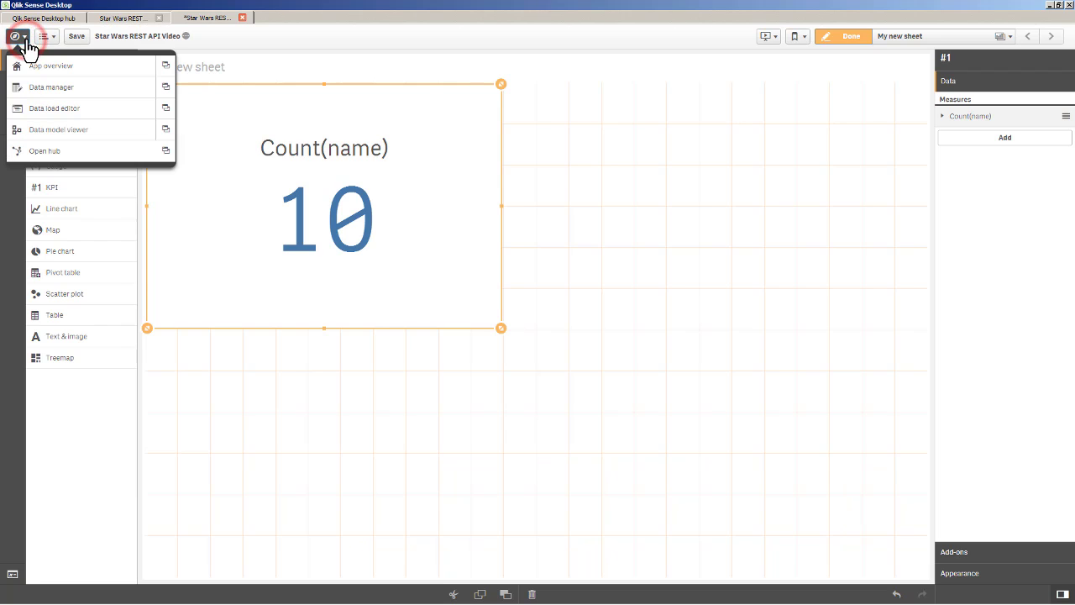
pyautogui.click(165, 109)
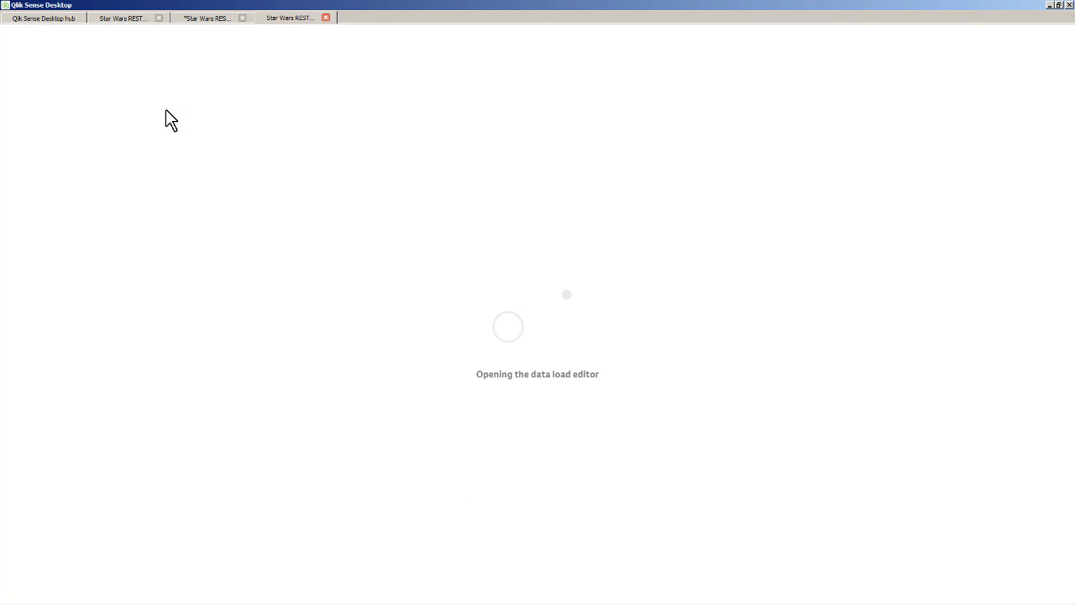
pyautogui.click(92, 117)
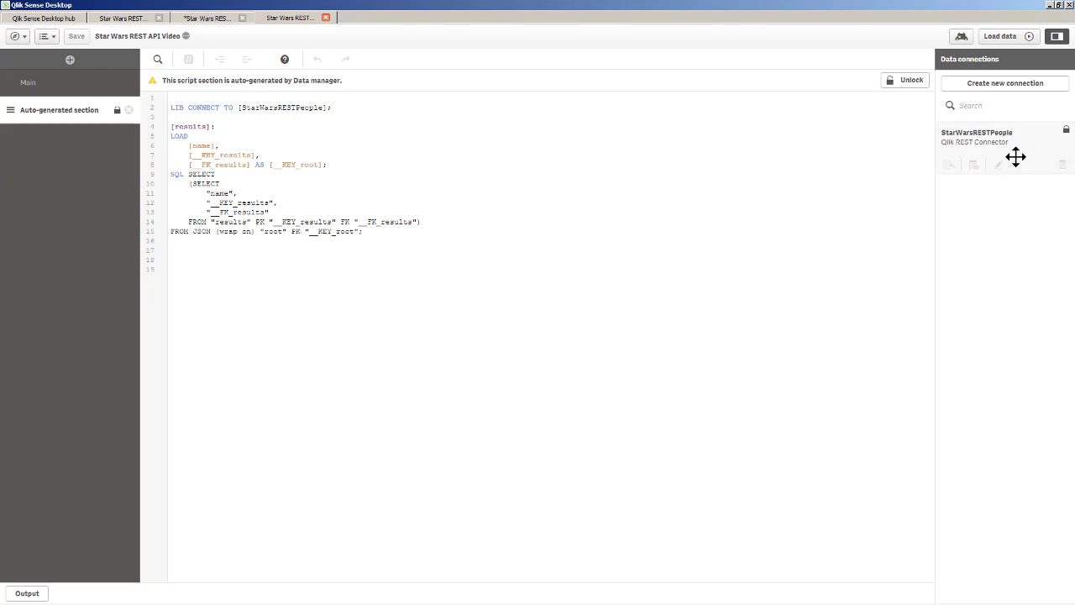
pyautogui.click(908, 81)
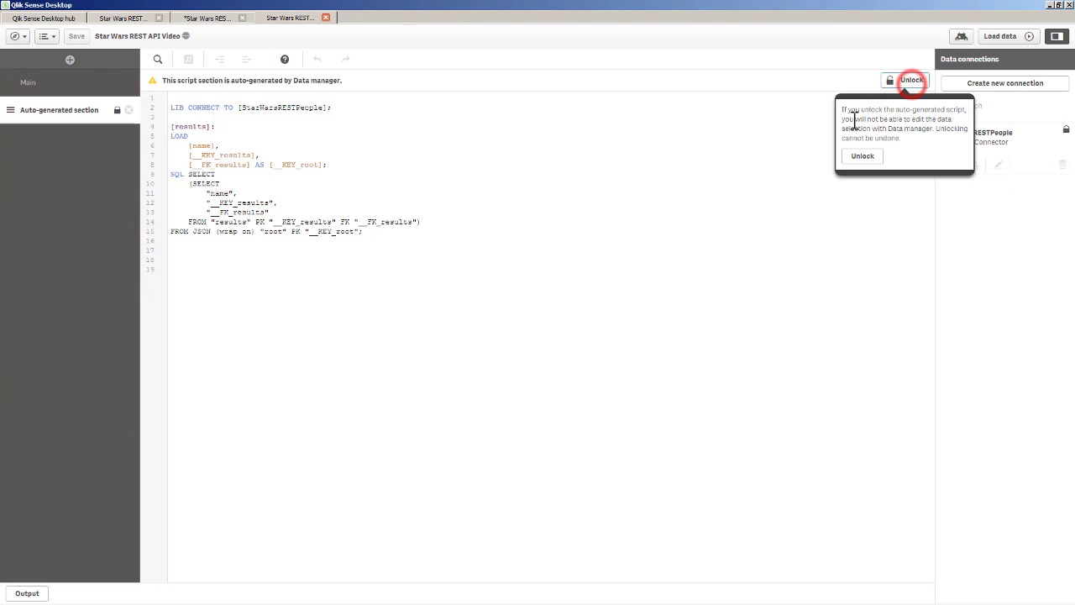
pyautogui.click(860, 158)
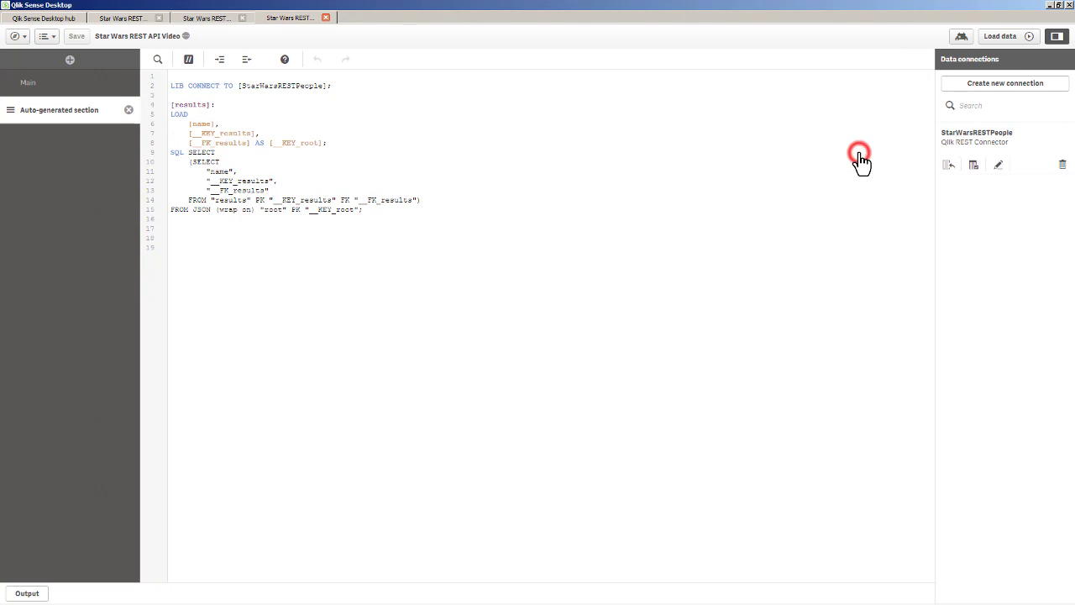
# Set the StarWarsRESTPeople connection's pagination to Next URL with the field path root/next, save it and reload the data.
pyautogui.click(998, 165)
pyautogui.scroll(-3, 571, 341)
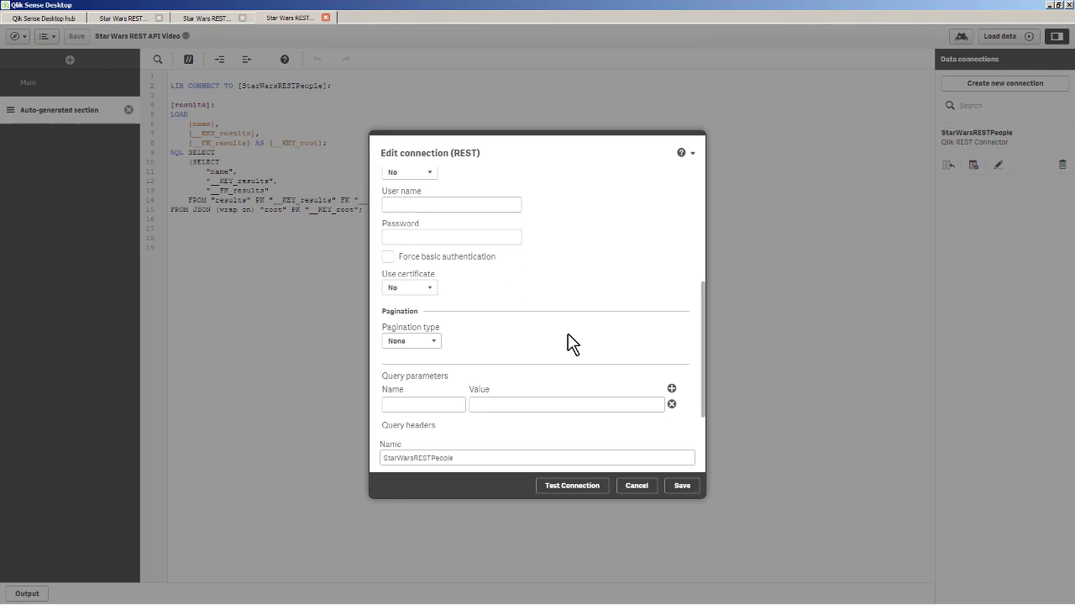
pyautogui.click(433, 341)
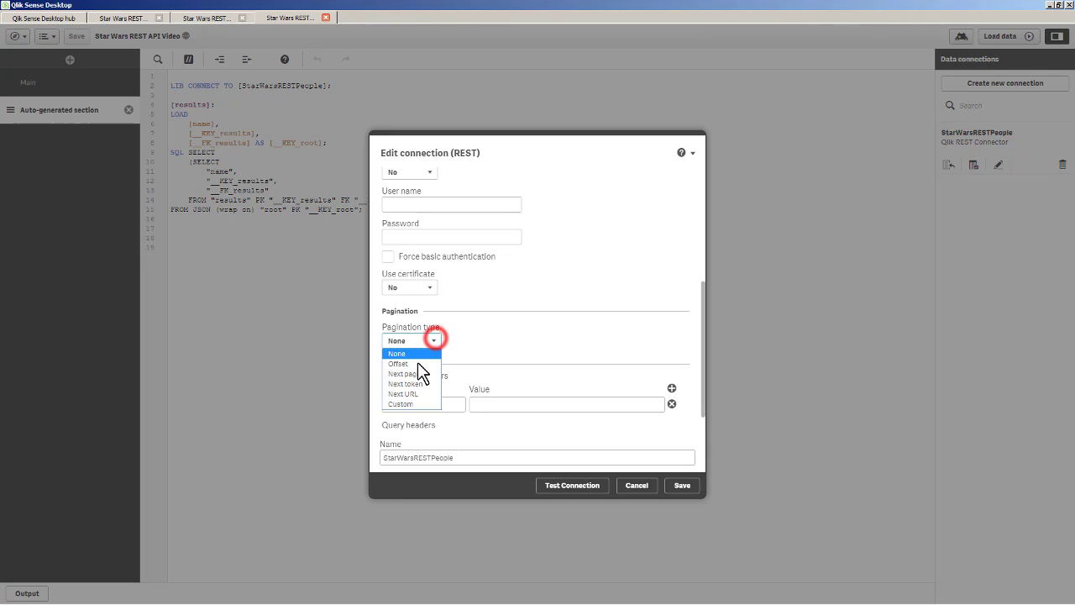
pyautogui.click(420, 394)
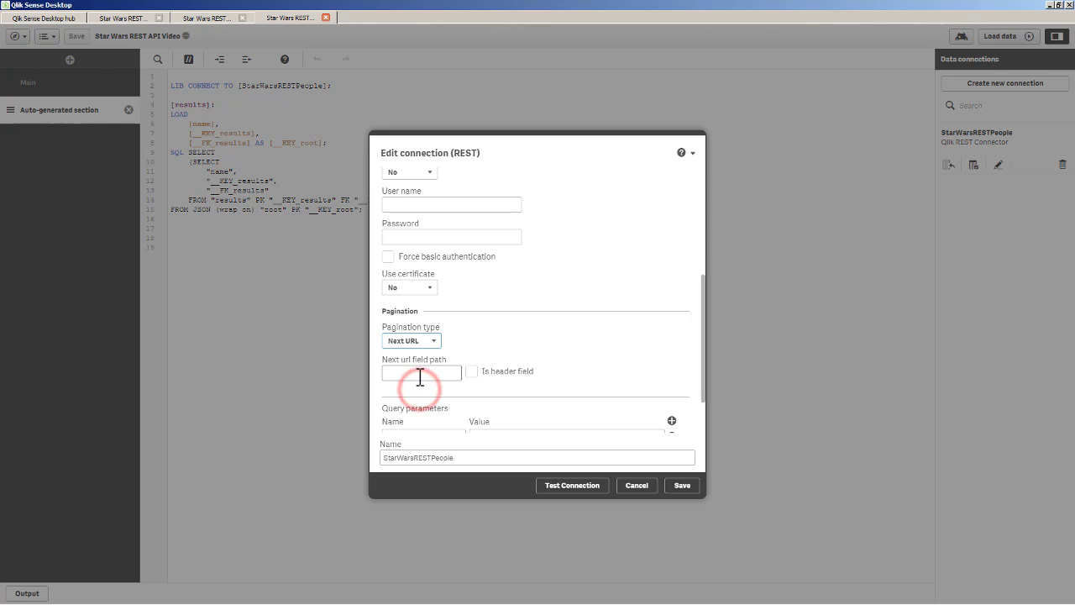
pyautogui.click(420, 374)
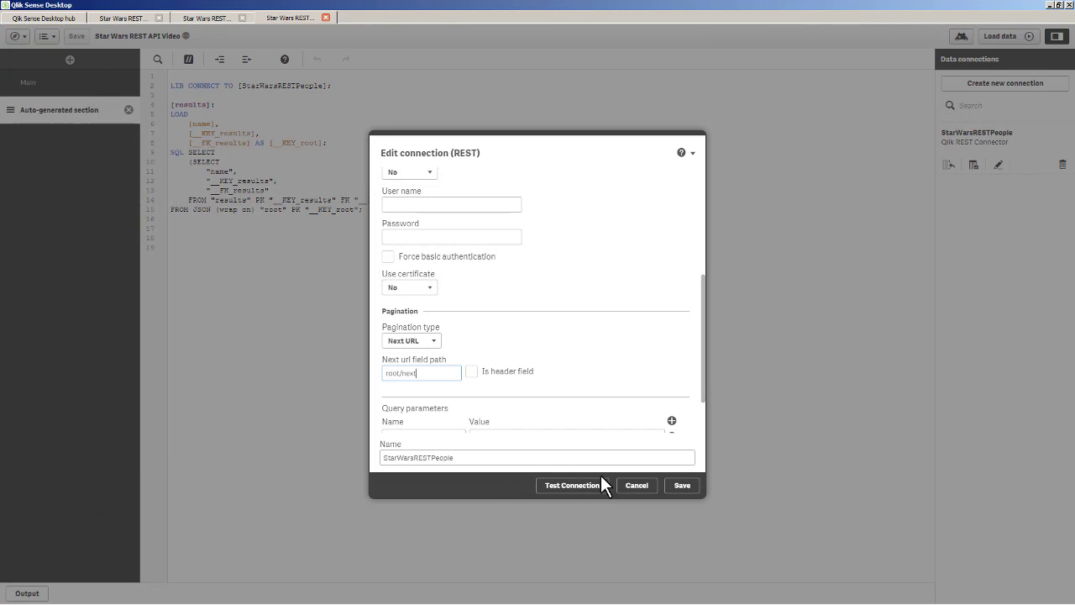
pyautogui.click(682, 484)
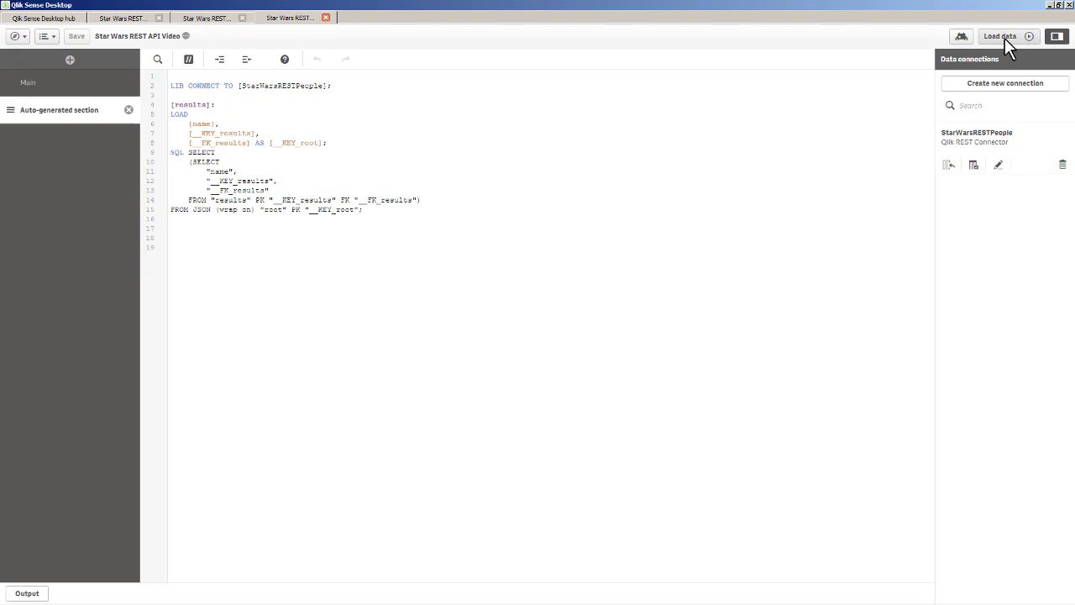
pyautogui.click(1002, 37)
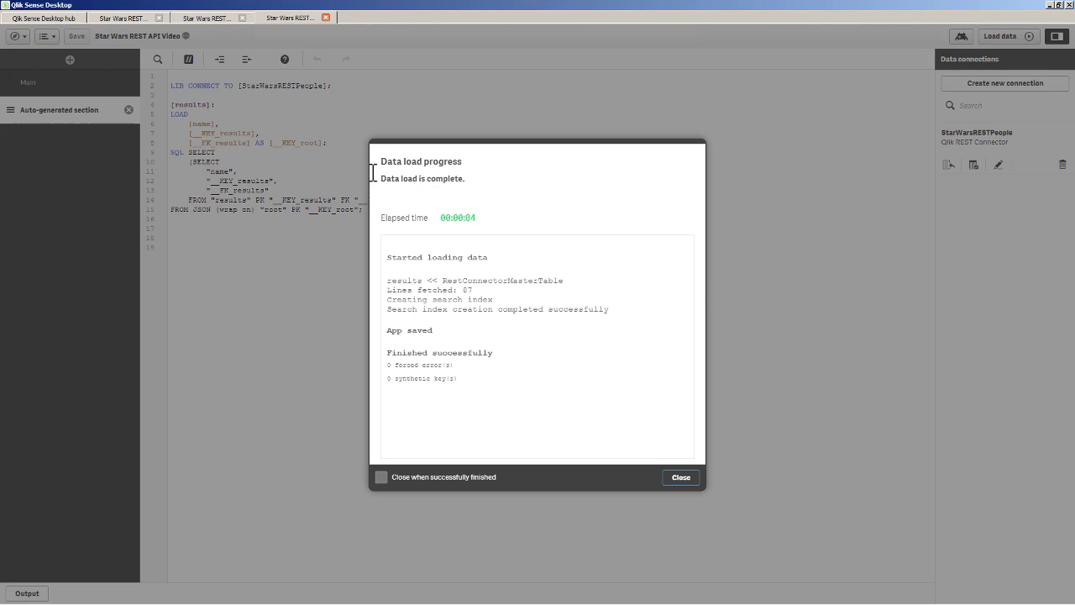
pyautogui.click(682, 477)
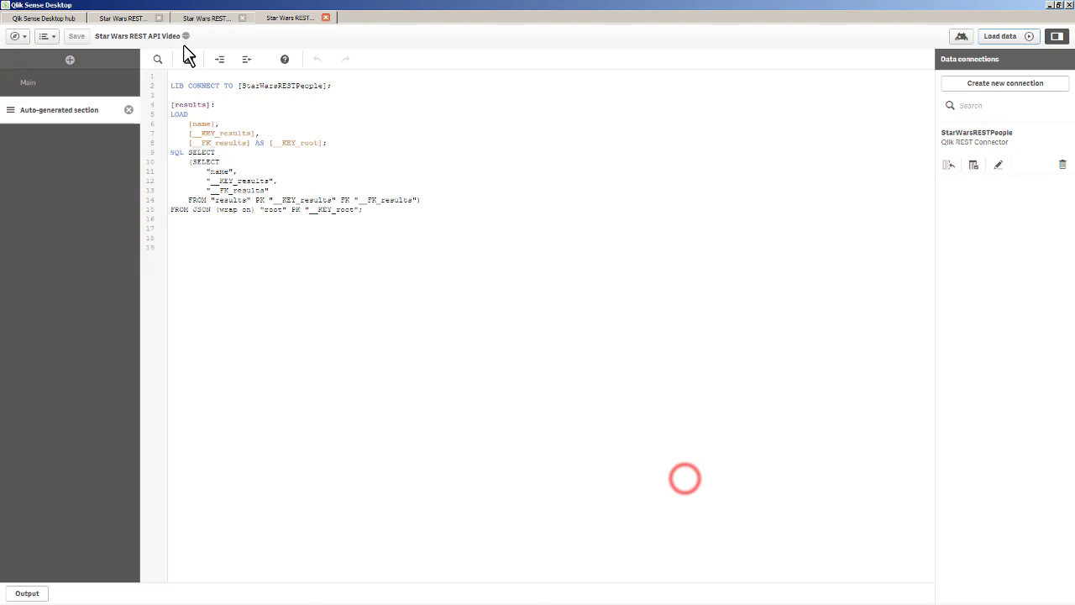
# Return to My new sheet and delete the Count(name) KPI from it.
pyautogui.click(214, 18)
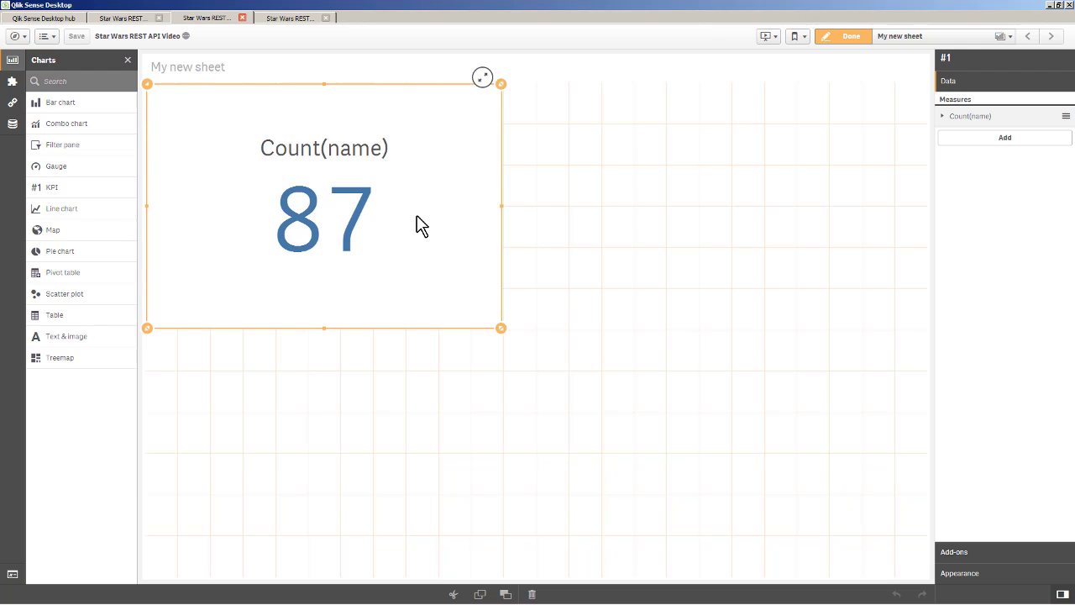
pyautogui.click(958, 117)
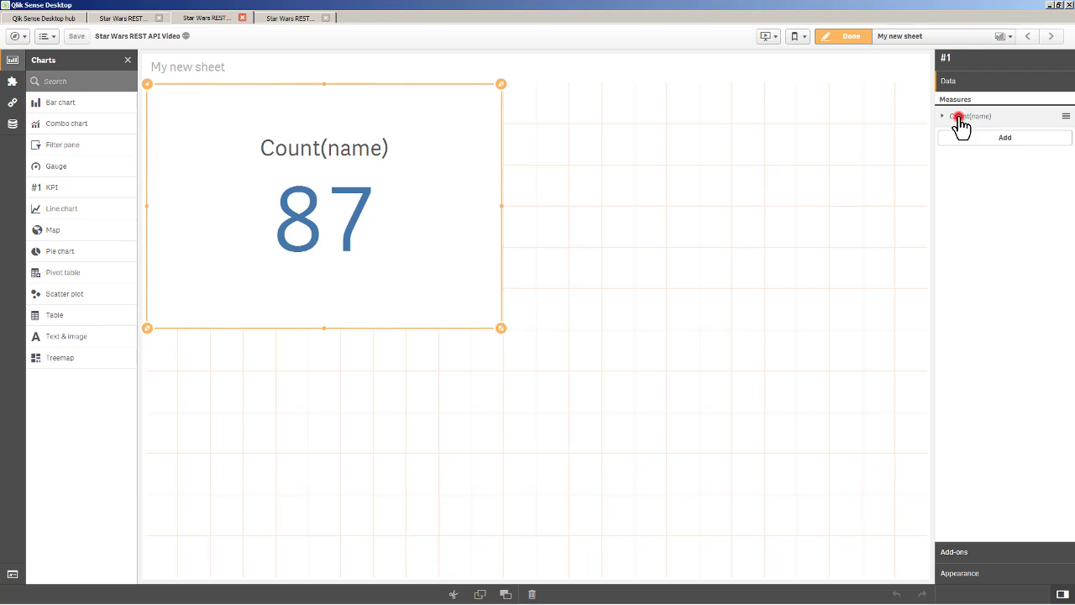
pyautogui.rightClick(378, 178)
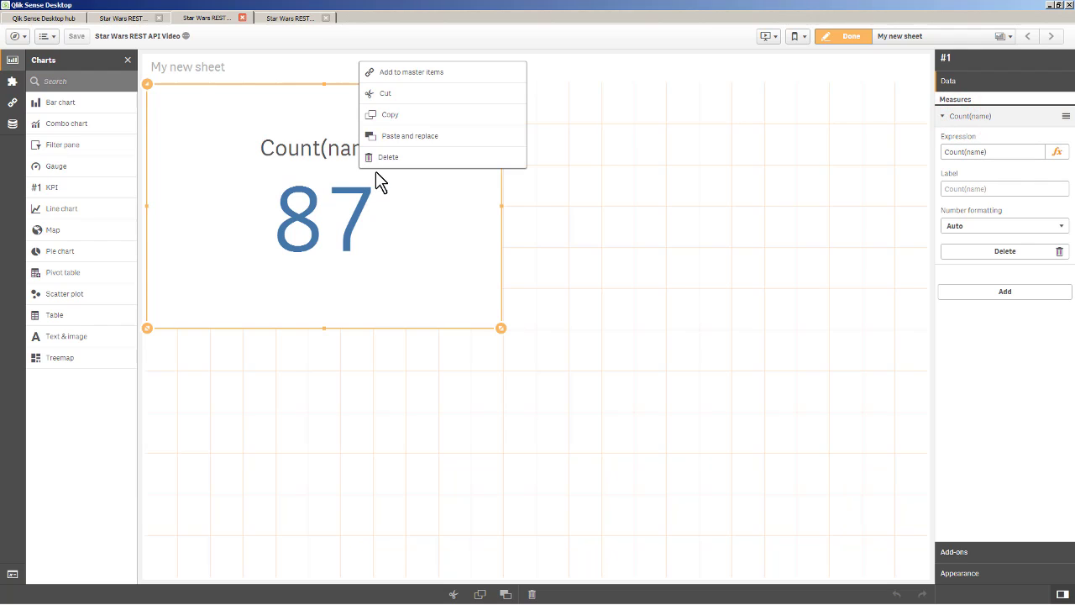
pyautogui.click(379, 158)
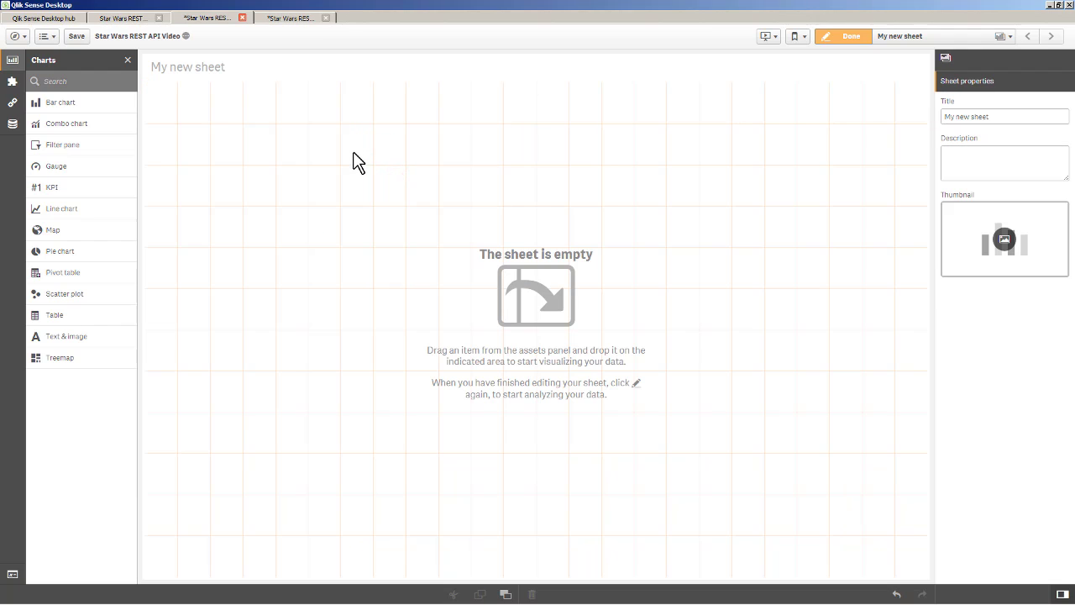
# Clear the entire load script from the auto-generated section in the data load editor.
pyautogui.click(289, 18)
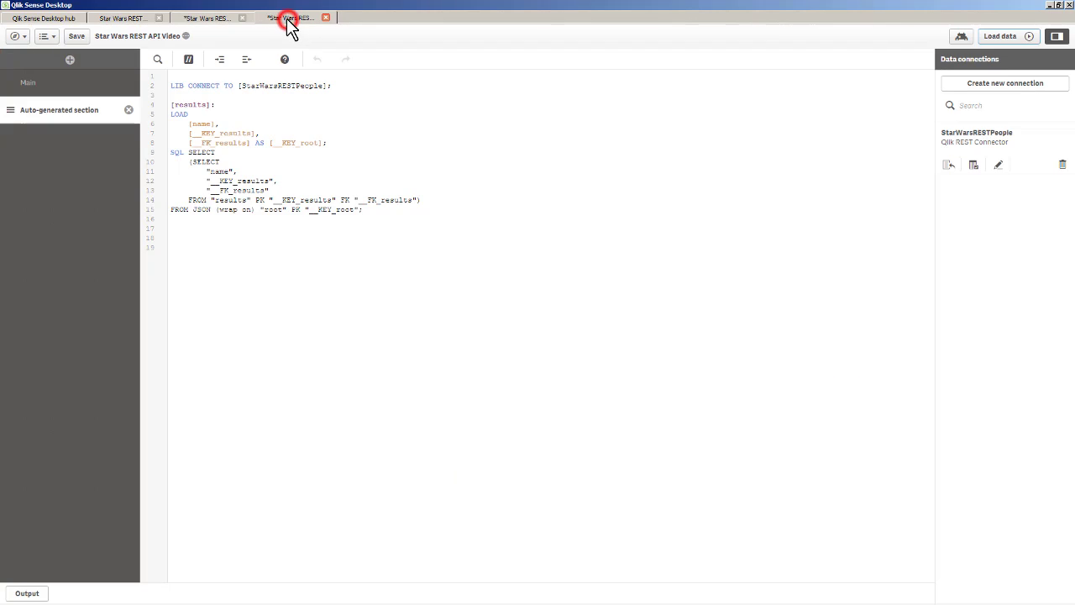
pyautogui.moveTo(400, 243); pyautogui.dragTo(180, 67)
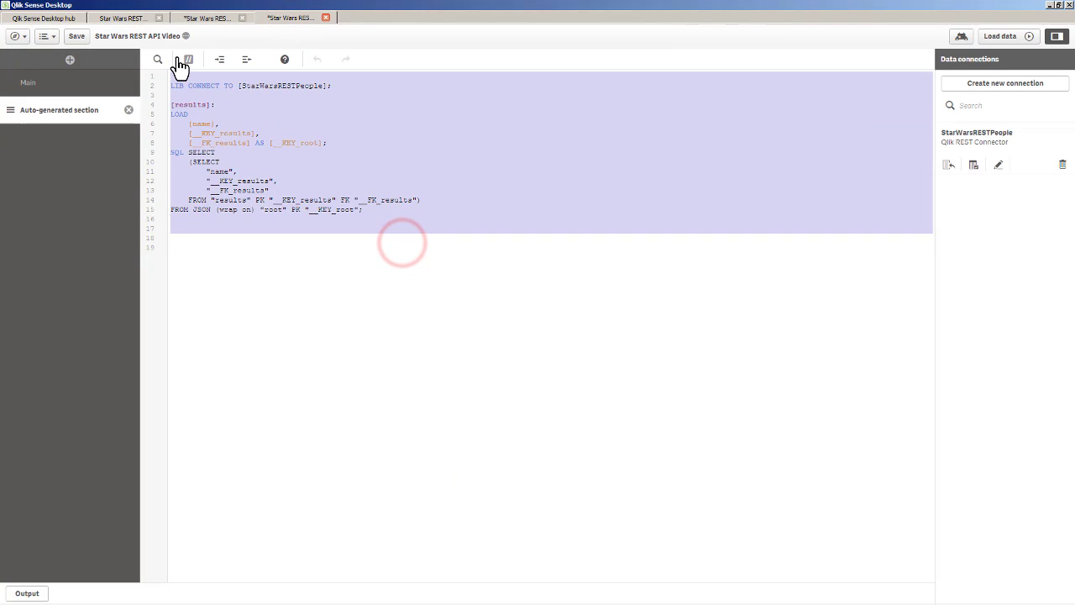
pyautogui.press('Delete')
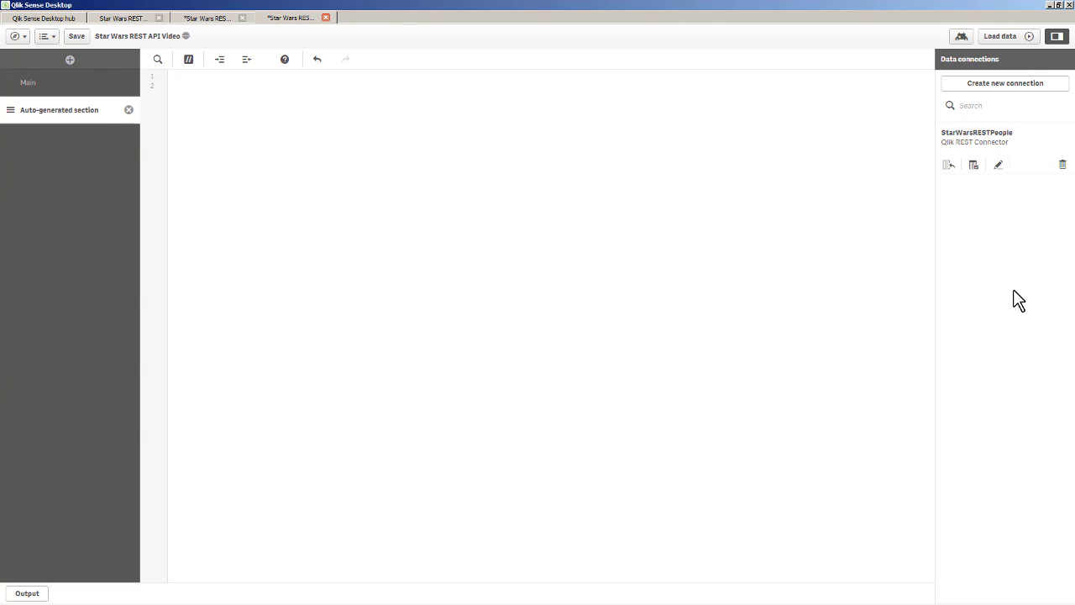
# Examine the People and Species data model on the Star Wars REST API app's Introduction sheet and return to the data load editor.
pyautogui.click(126, 19)
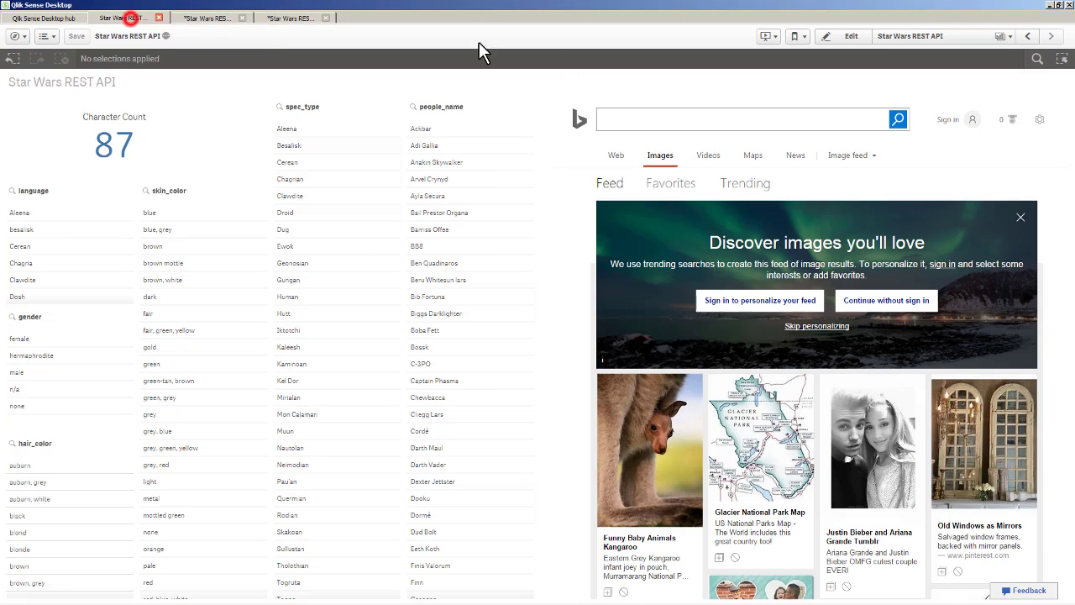
pyautogui.click(1027, 36)
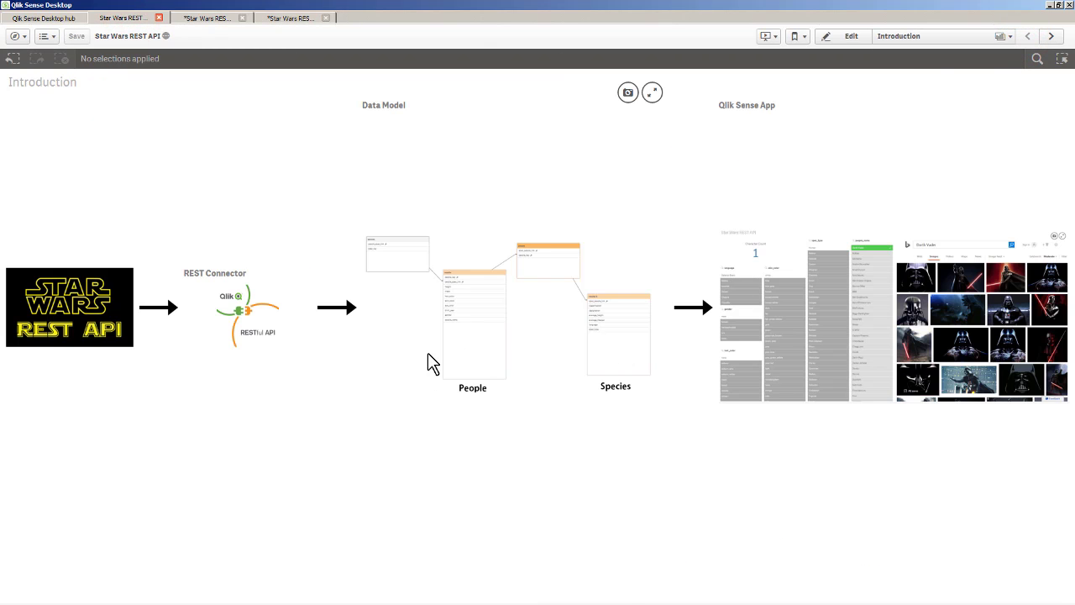
pyautogui.moveTo(76, 301)
pyautogui.click(269, 17)
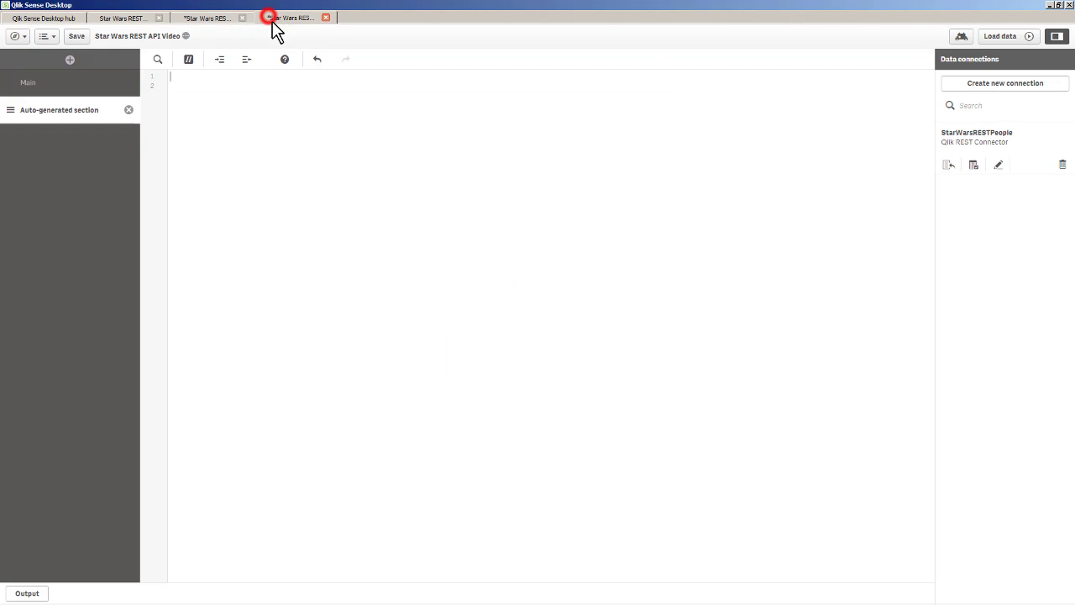
# Start a new Qlik REST Connector connection and copy the Species example request URL from the SWAPI documentation in the browser.
pyautogui.click(993, 88)
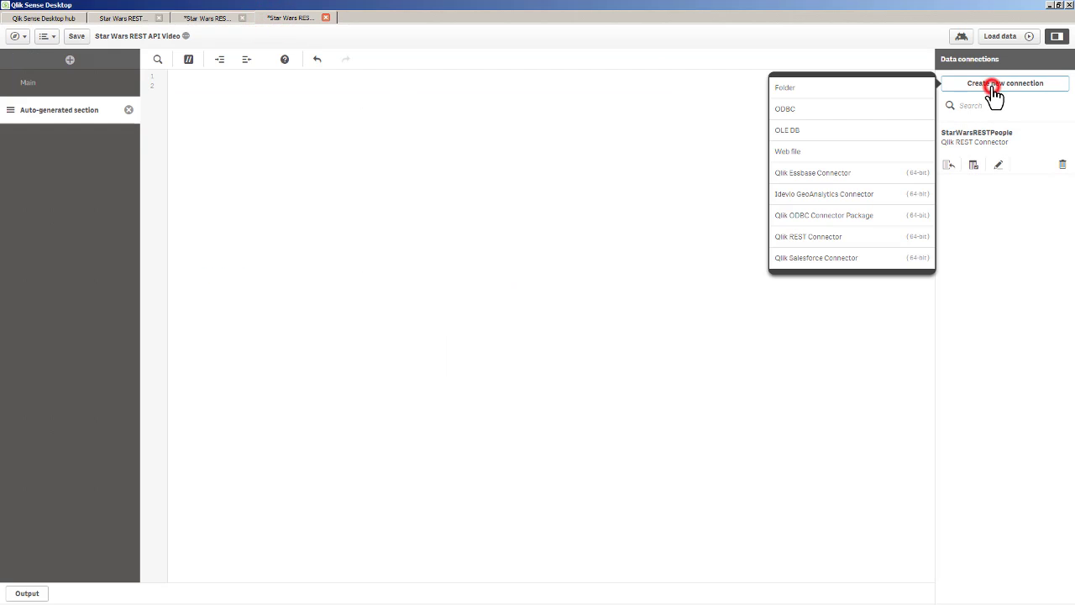
pyautogui.click(840, 237)
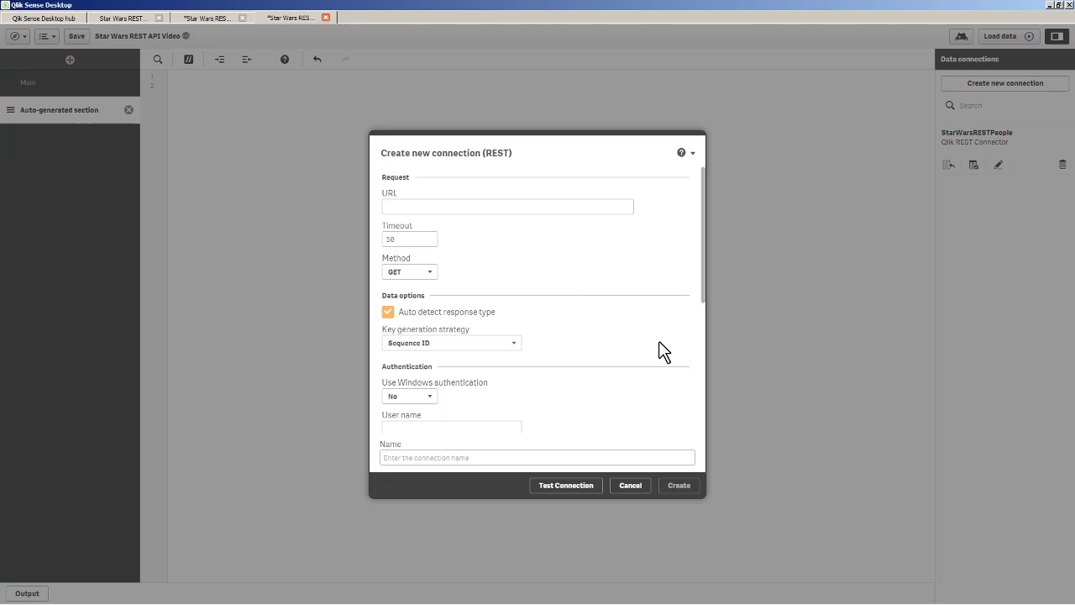
pyautogui.hotkey('alt', 'Tab')
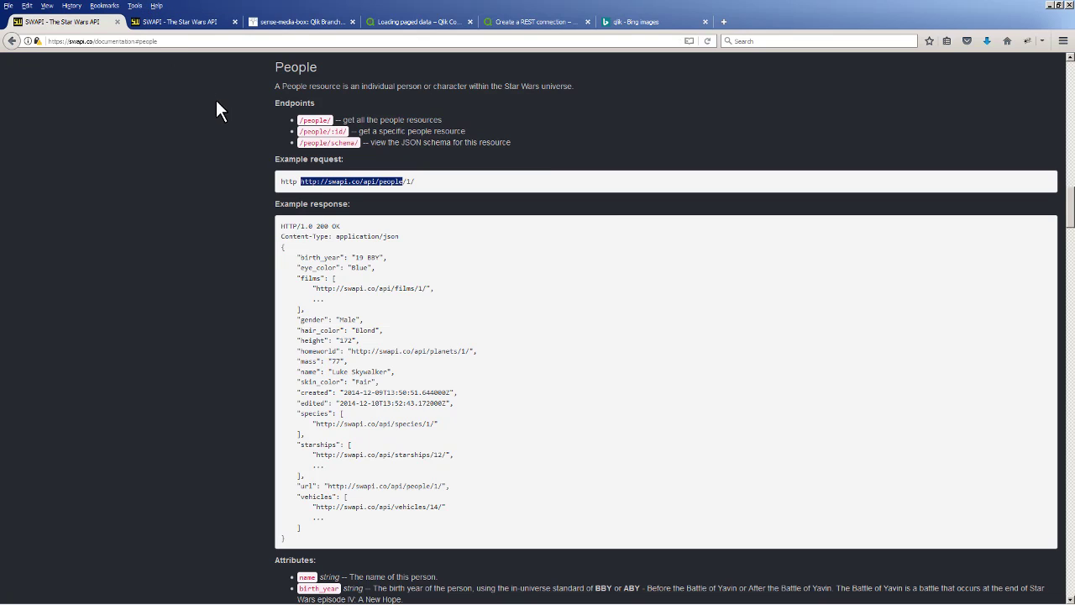
pyautogui.scroll(15, 210, 109)
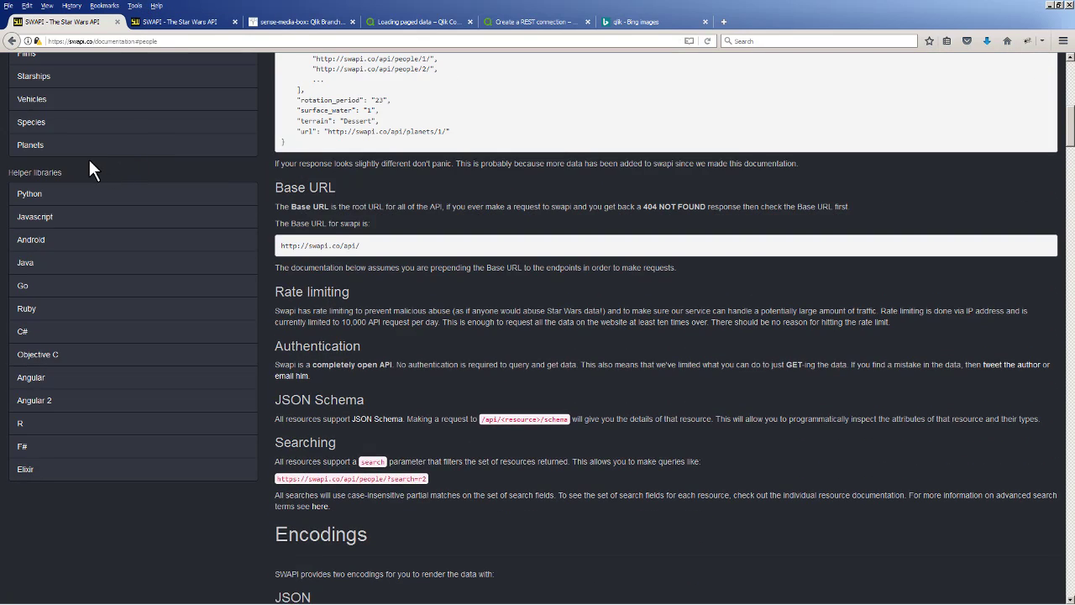
pyautogui.scroll(4, 88, 168)
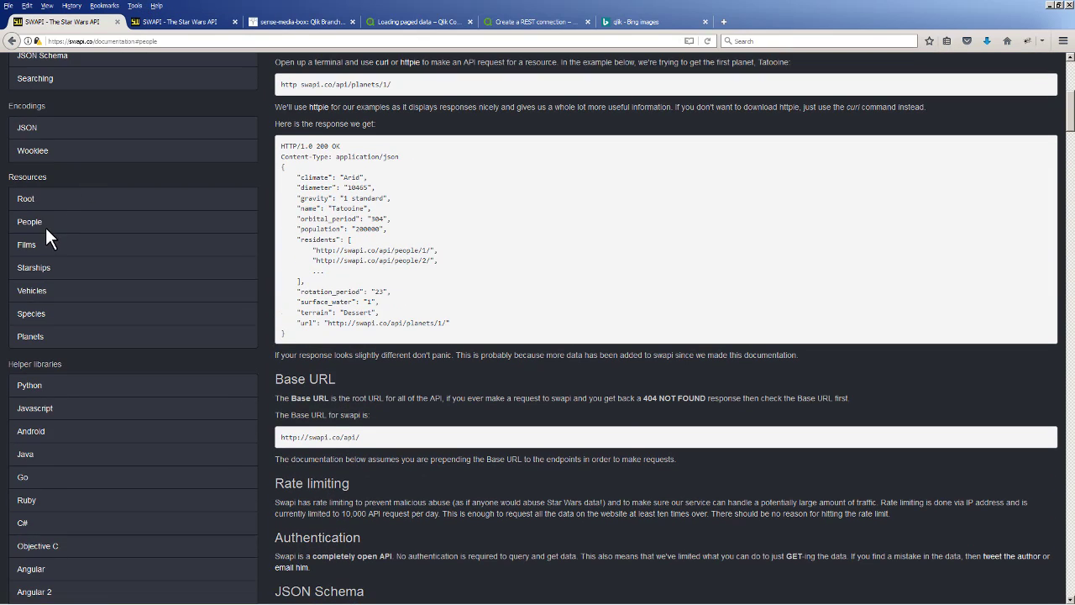
pyautogui.click(45, 319)
pyautogui.moveTo(418, 181); pyautogui.dragTo(302, 187)
pyautogui.hotkey('ctrl', 'c')
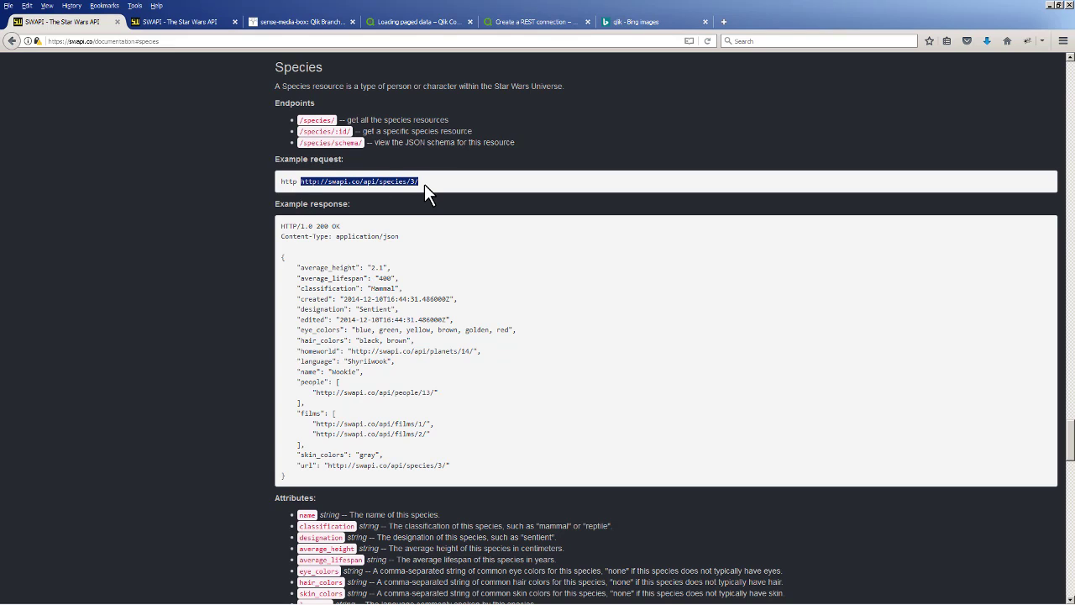
pyautogui.hotkey('alt', 'Tab')
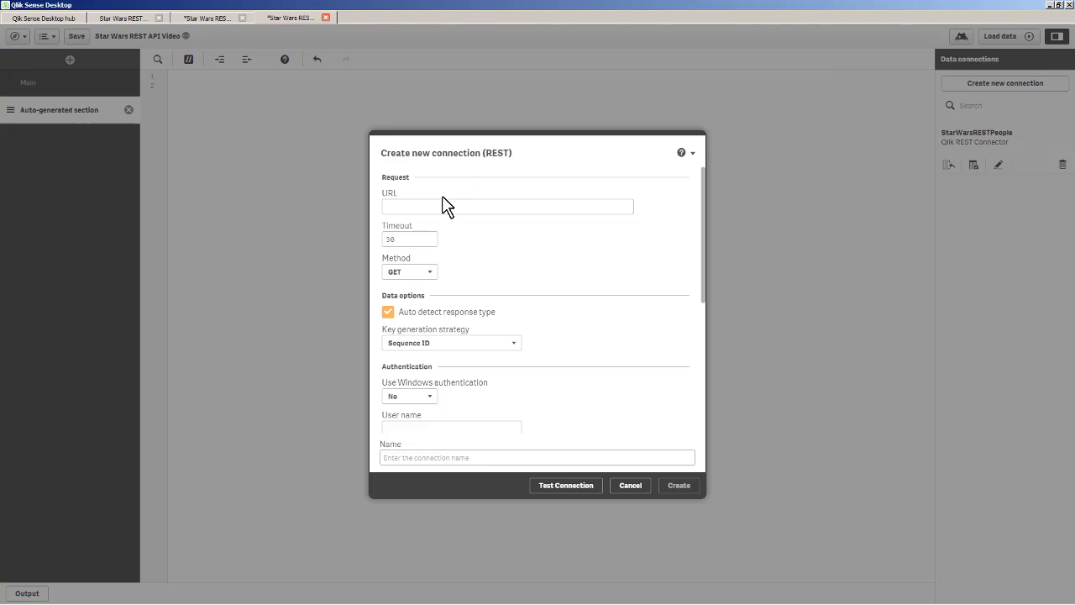
pyautogui.click(438, 207)
pyautogui.hotkey('ctrl', 'v')
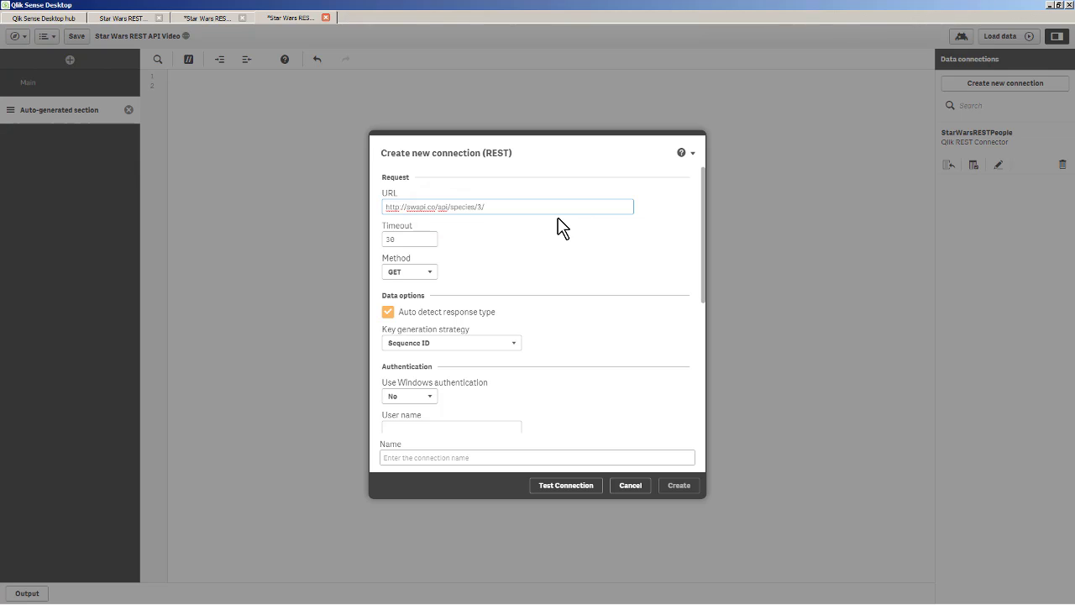
pyautogui.press('BackSpace')
pyautogui.press('BackSpace')
pyautogui.write('?page=1')
# Set the new connection's pagination type to Next URL with the field path root/next.
pyautogui.scroll(-1, 483, 282)
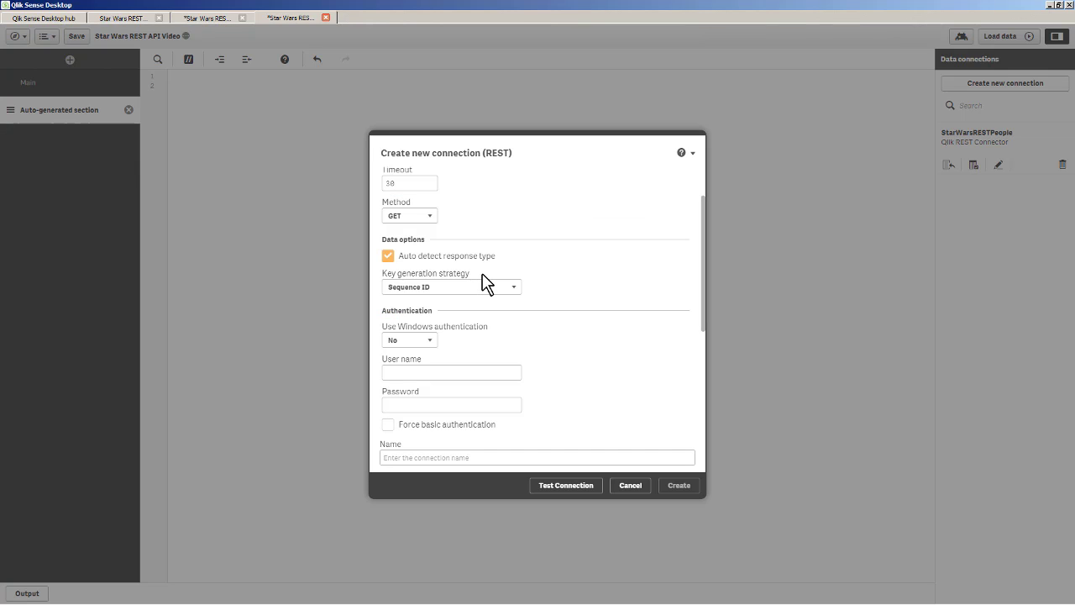
pyautogui.scroll(-3, 483, 280)
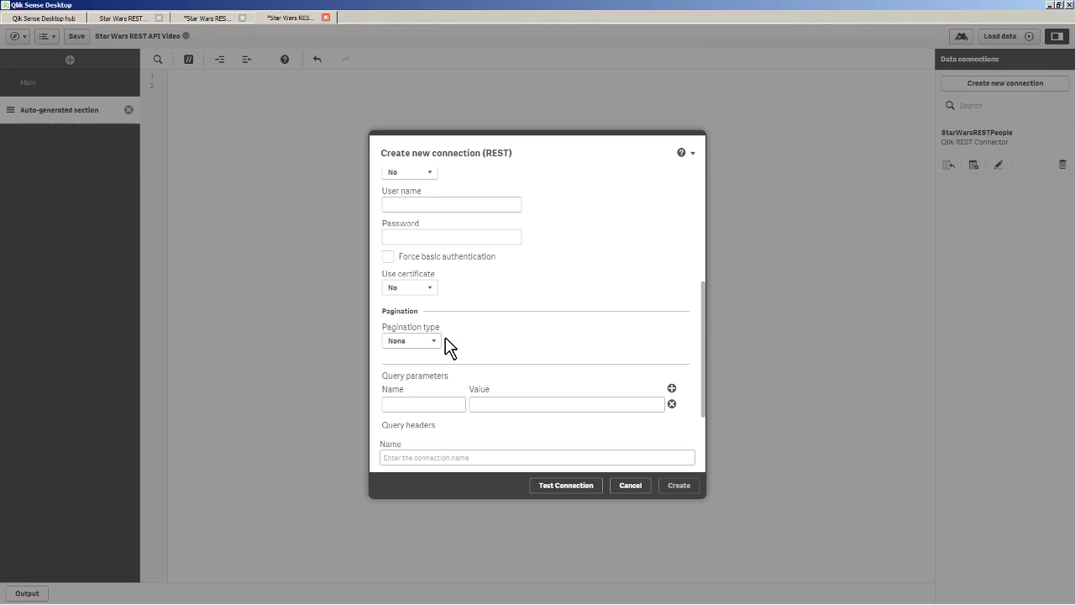
pyautogui.click(436, 341)
pyautogui.click(424, 385)
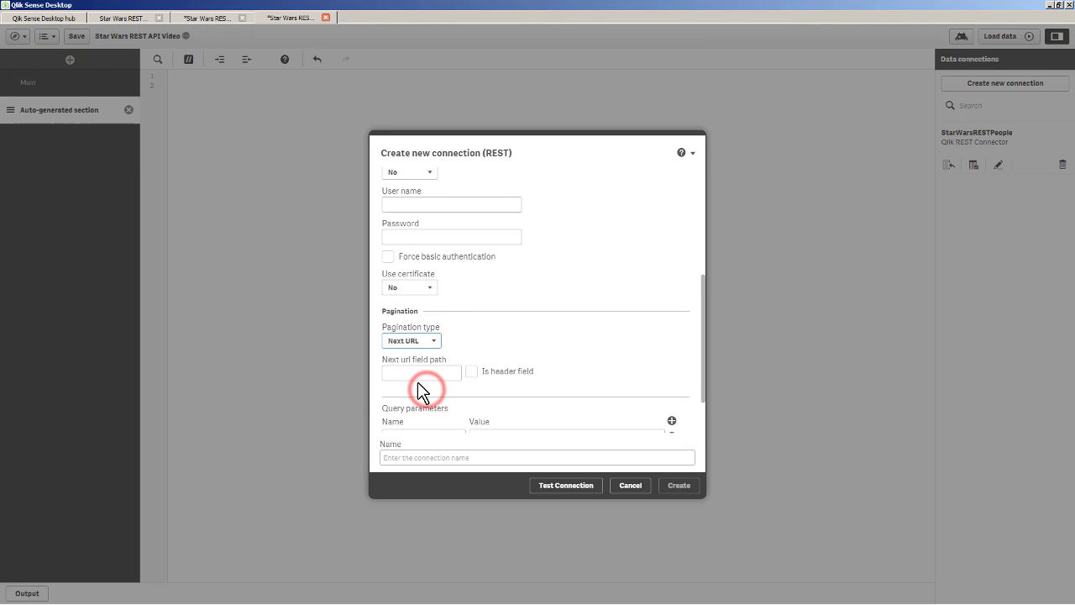
pyautogui.click(420, 373)
pyautogui.write('root')
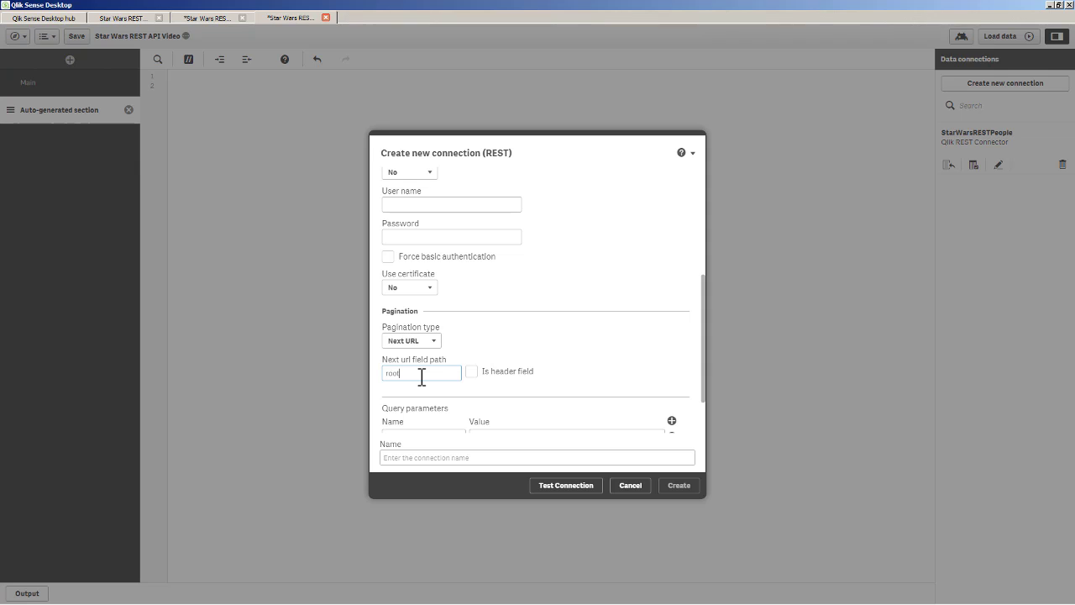
pyautogui.write('/next')
# Test the new REST connection and recheck its URL and pagination settings.
pyautogui.scroll(5, 446, 339)
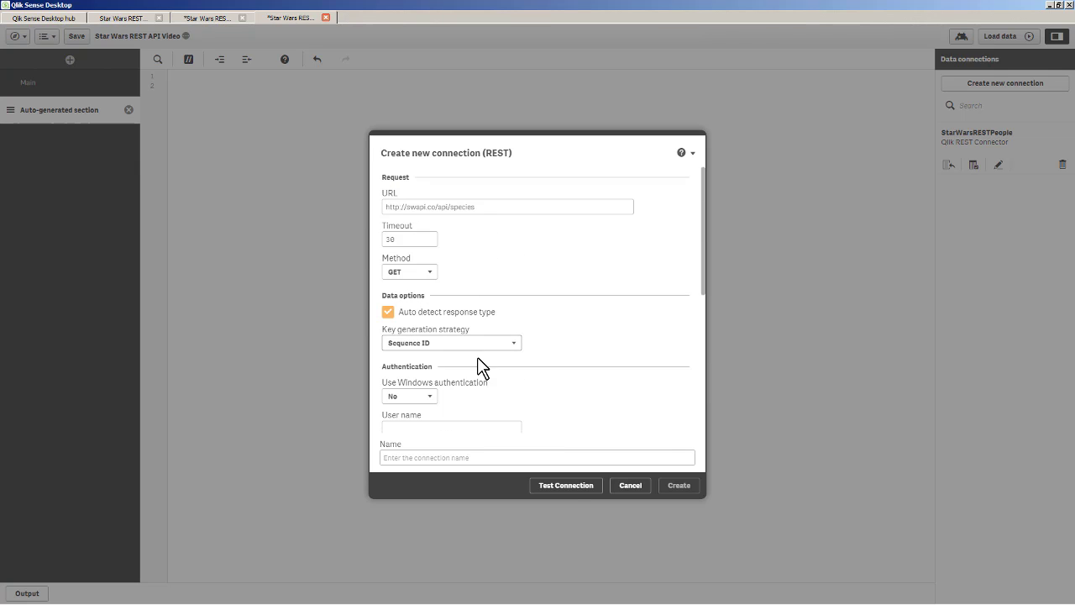
pyautogui.click(564, 486)
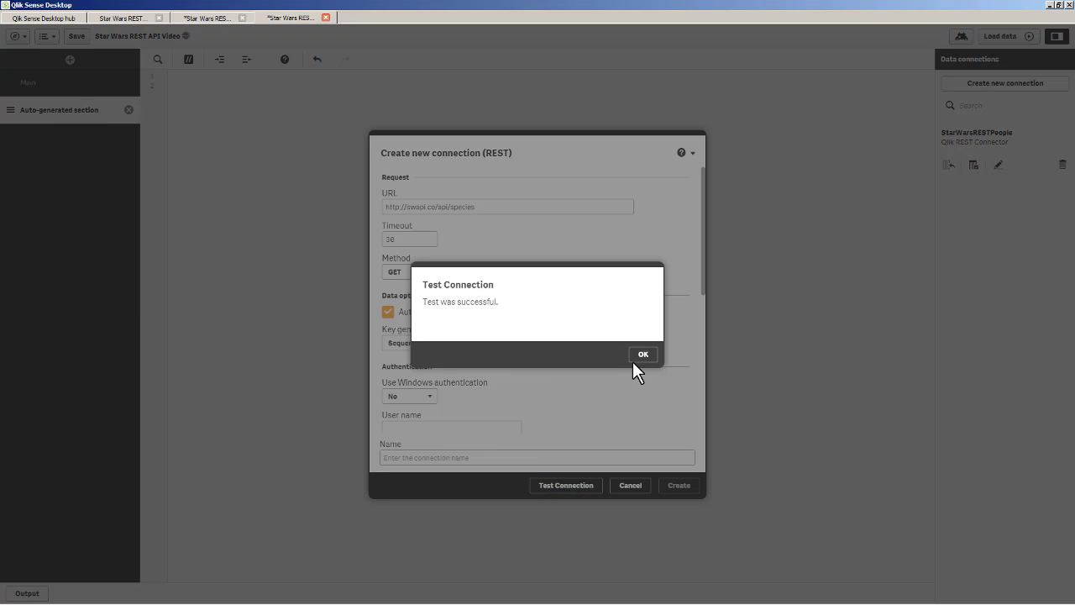
pyautogui.click(641, 355)
pyautogui.scroll(-3, 642, 339)
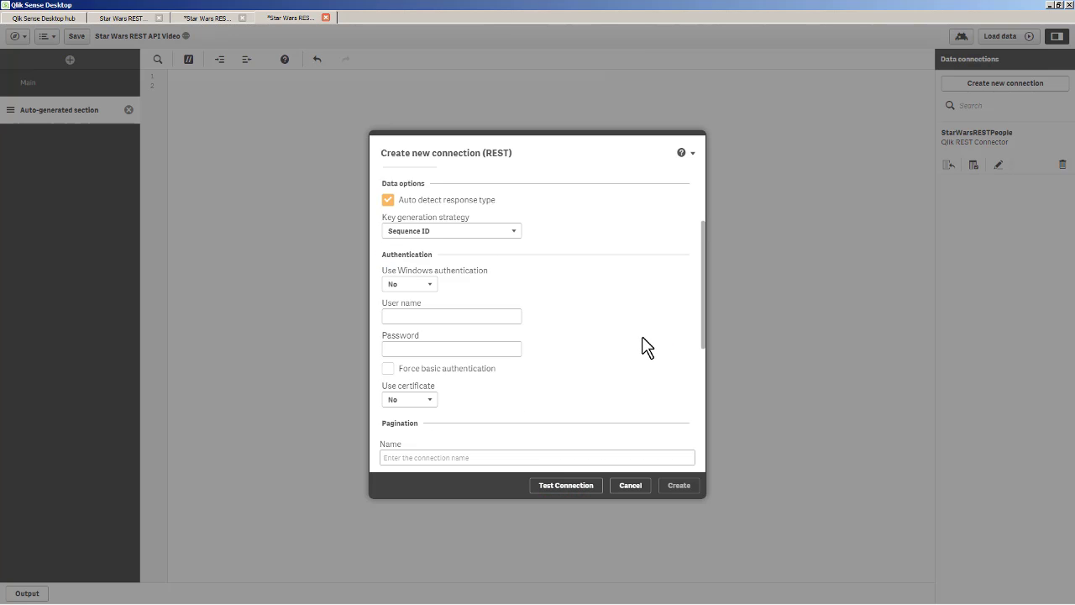
pyautogui.scroll(3, 642, 336)
pyautogui.scroll(-7, 647, 340)
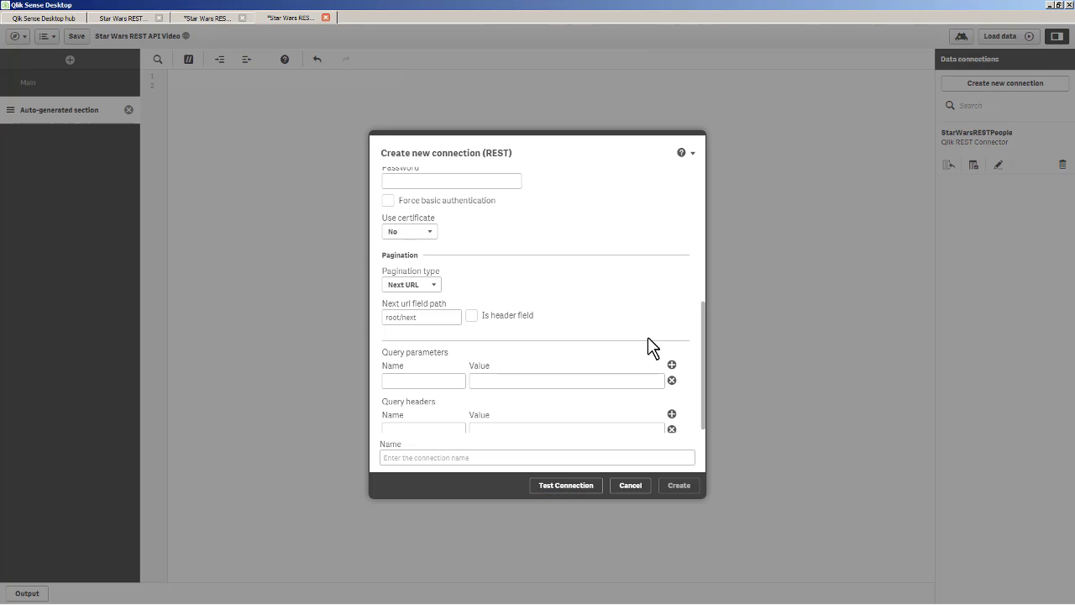
# Name the connection StarWarsRESTSpecied and create it.
pyautogui.click(576, 453)
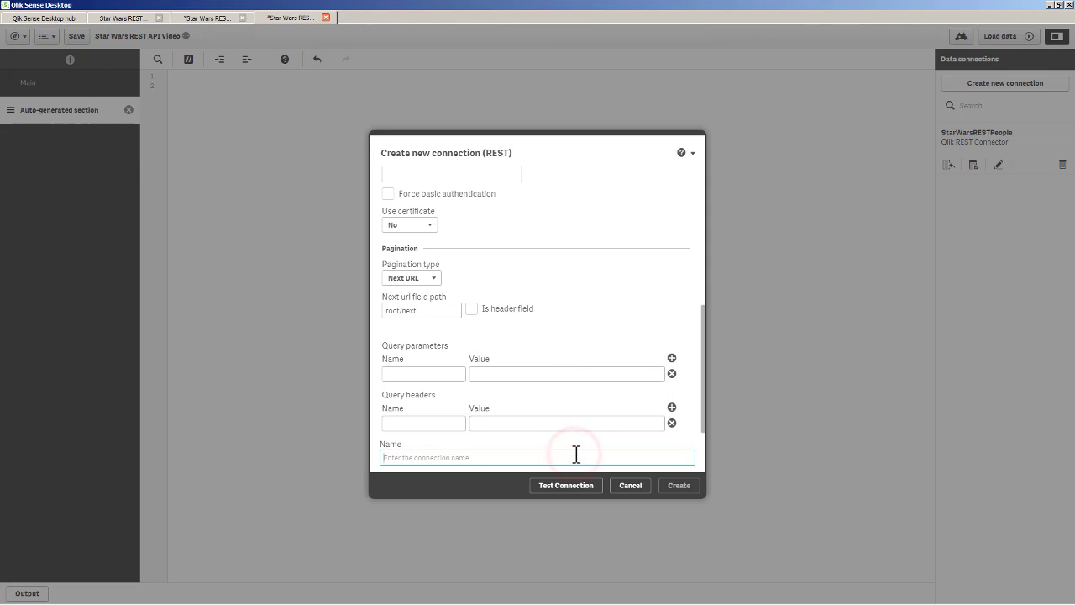
pyautogui.write('Star')
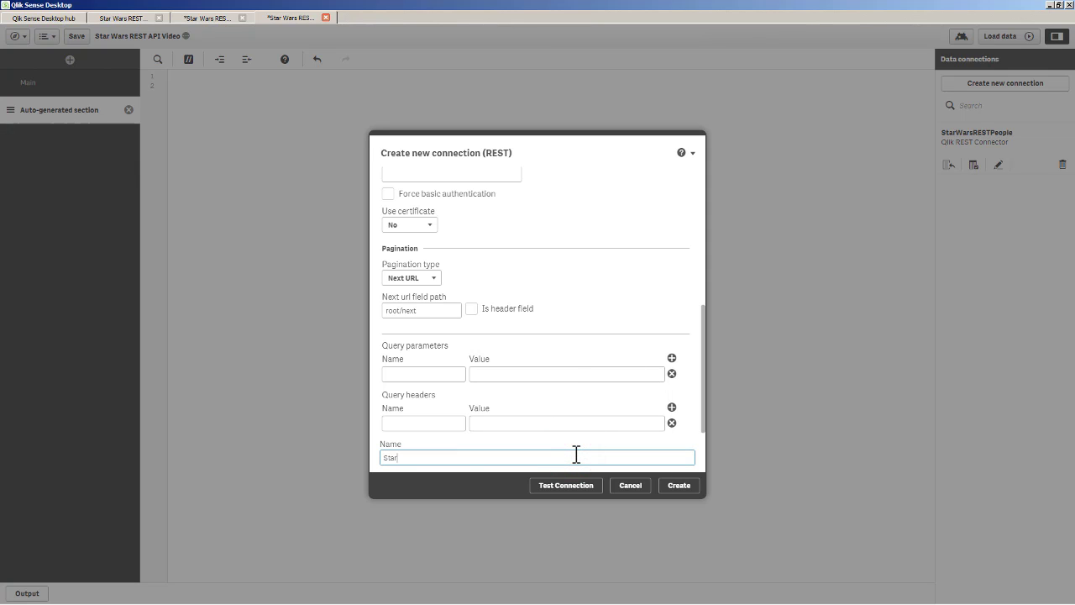
pyautogui.write('WarsRESTSpecies')
pyautogui.click(673, 494)
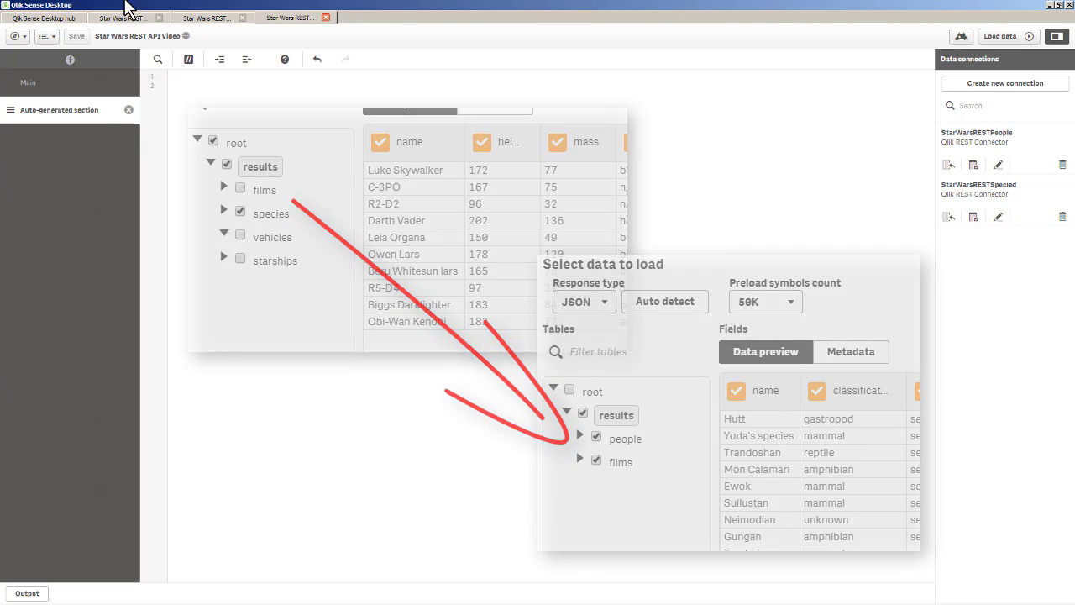
# View the data model on the Star Wars REST API app's Introduction sheet and return to the load script.
pyautogui.click(122, 17)
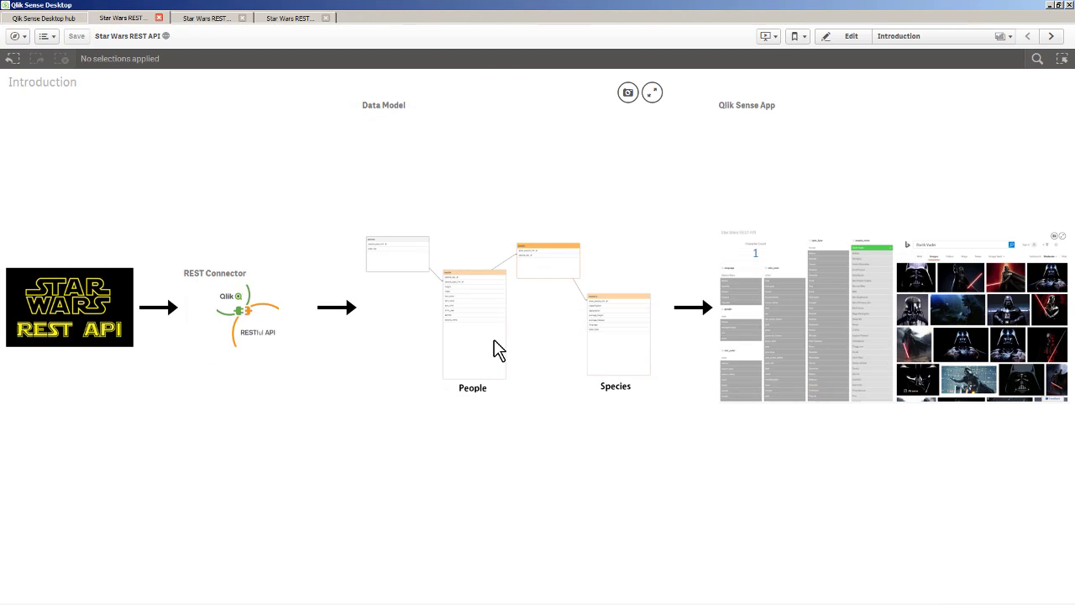
pyautogui.click(279, 20)
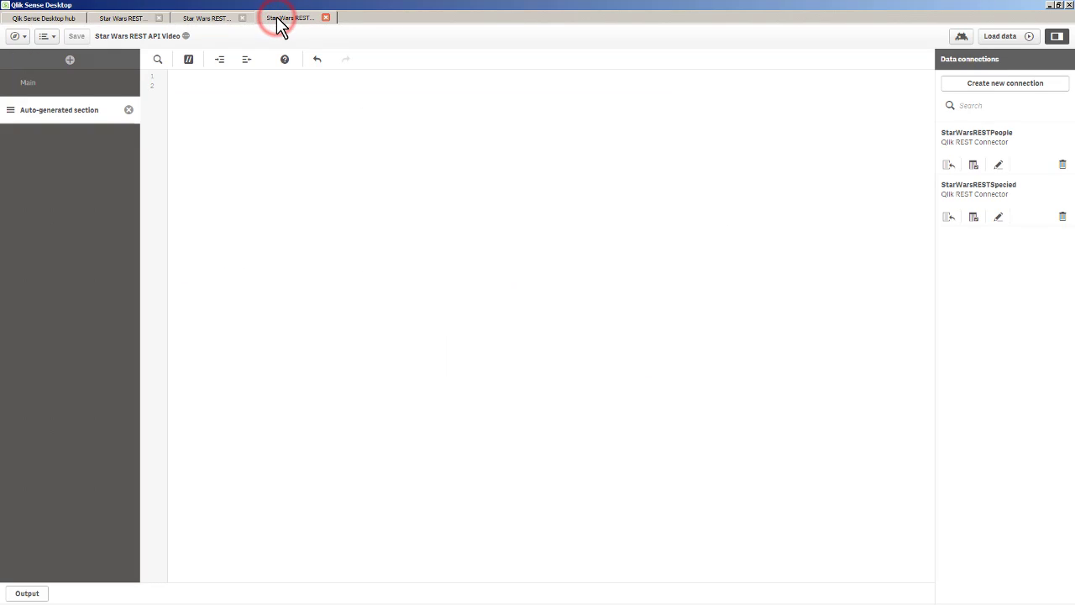
# Open data selection for the StarWarsRESTPeople connection from the empty script section and preview the results table under root.
pyautogui.click(352, 179)
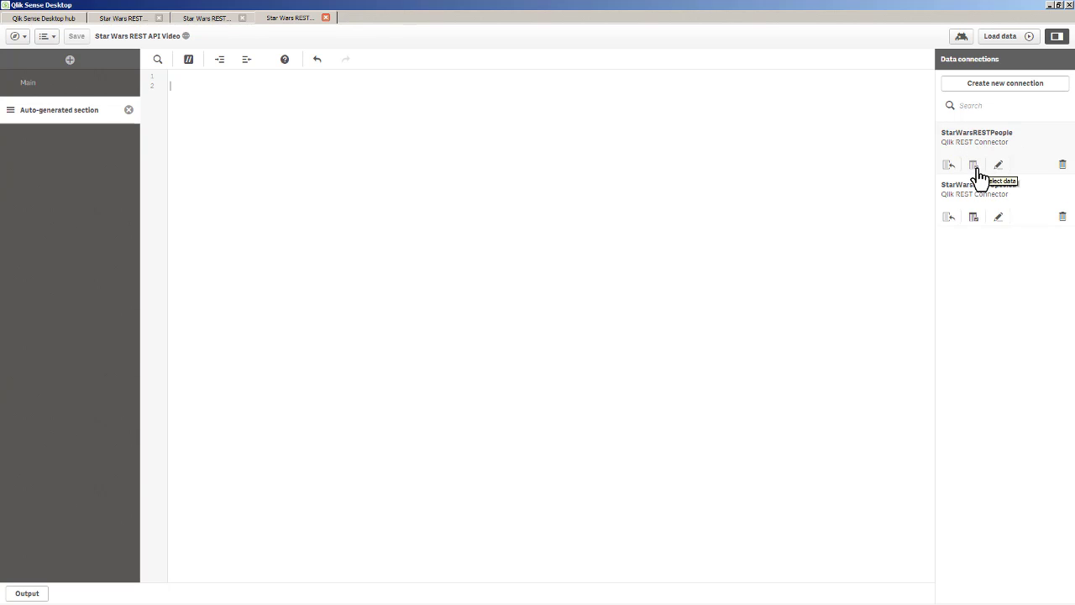
pyautogui.click(976, 168)
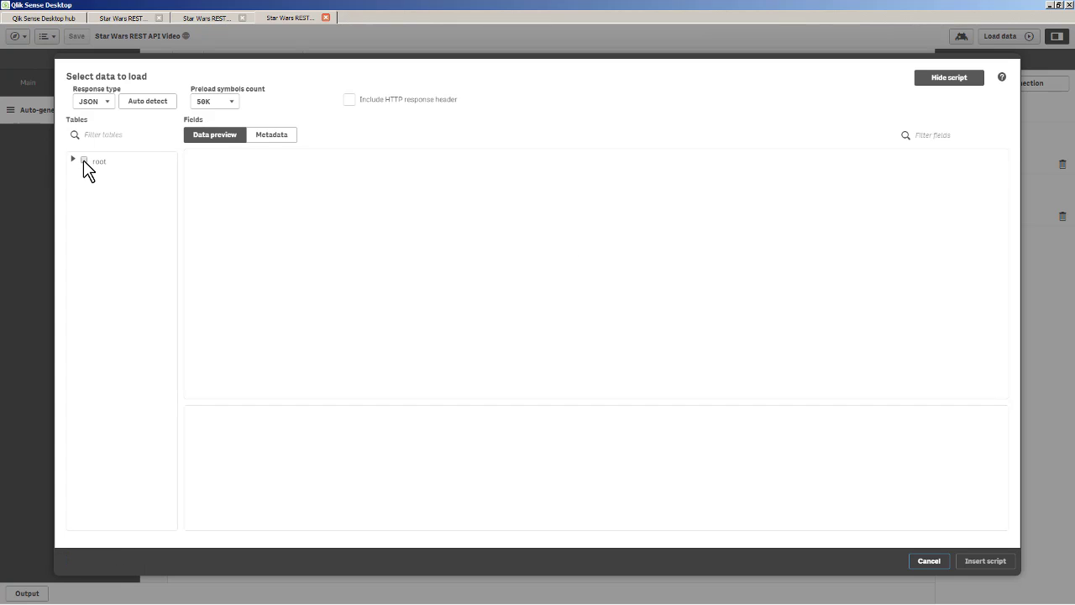
pyautogui.click(73, 158)
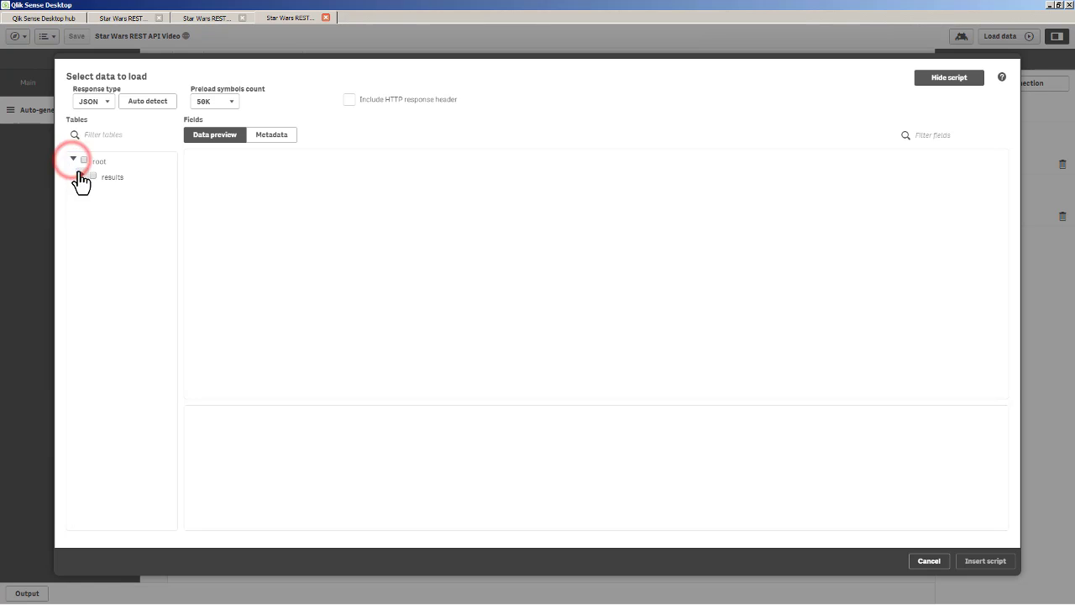
pyautogui.click(81, 175)
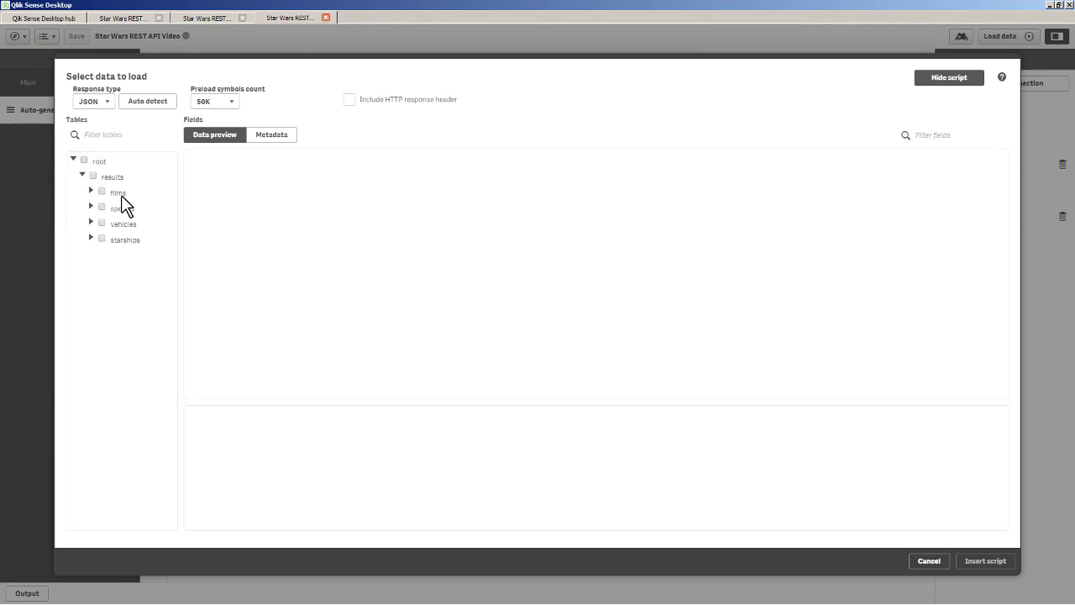
pyautogui.click(117, 177)
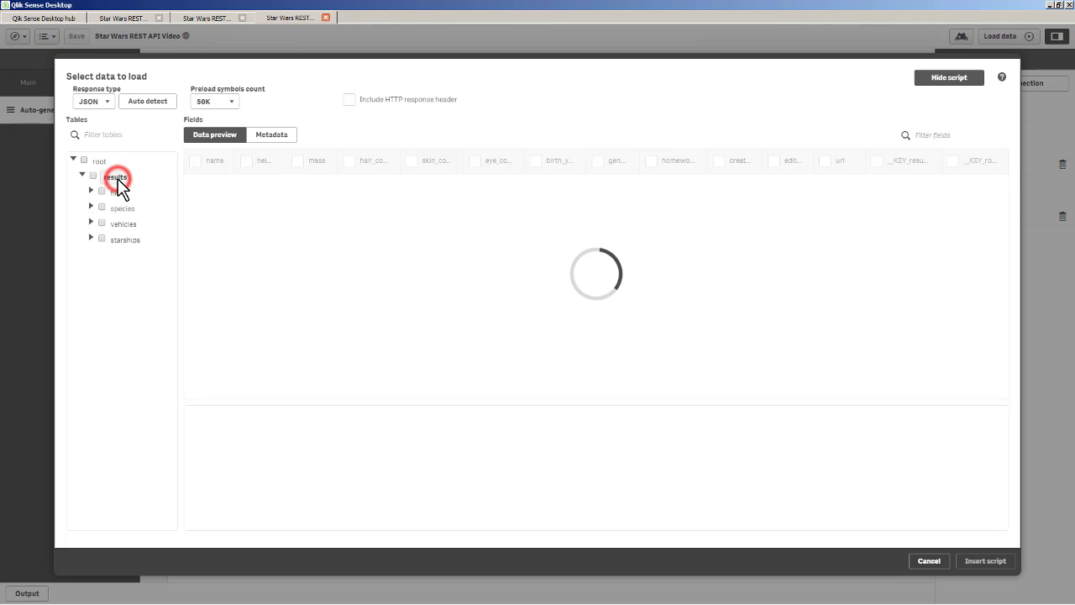
# Include the results table with its species subtable, leaving out films, vehicles and starships.
pyautogui.click(93, 175)
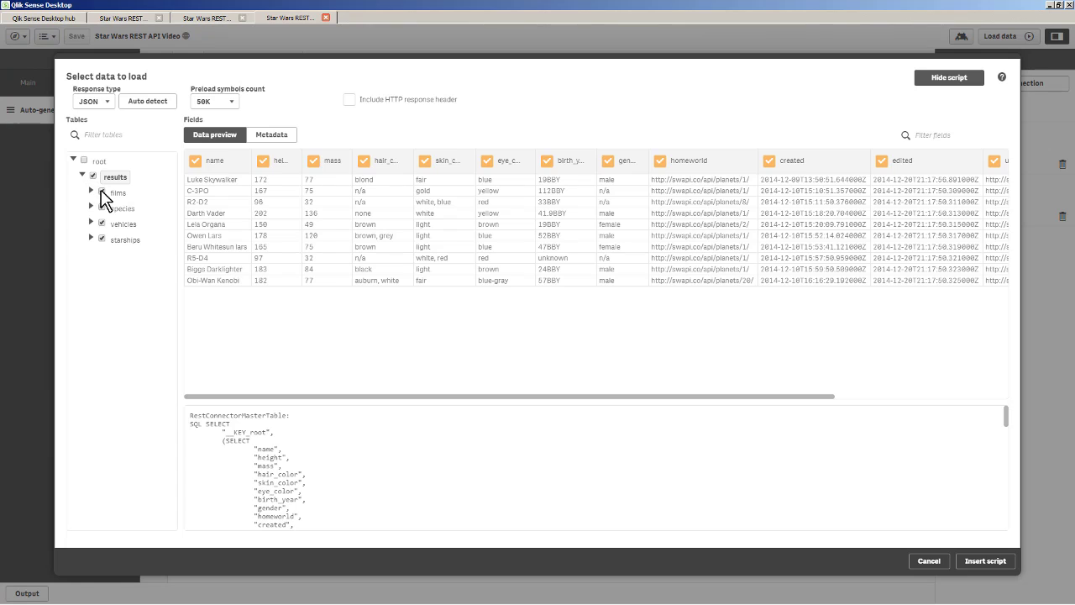
pyautogui.click(101, 191)
pyautogui.click(101, 222)
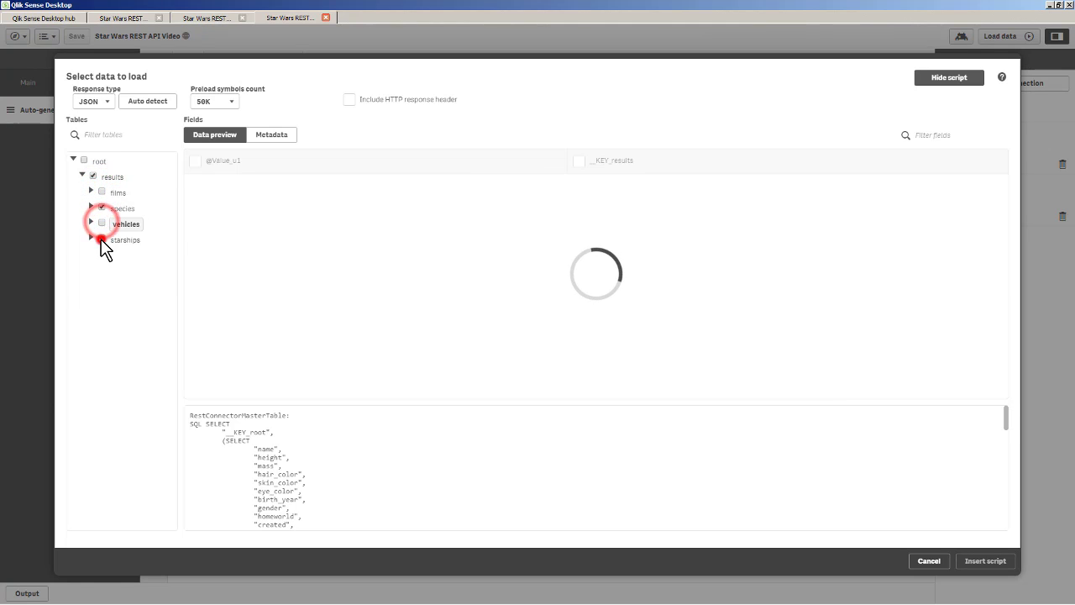
pyautogui.click(101, 239)
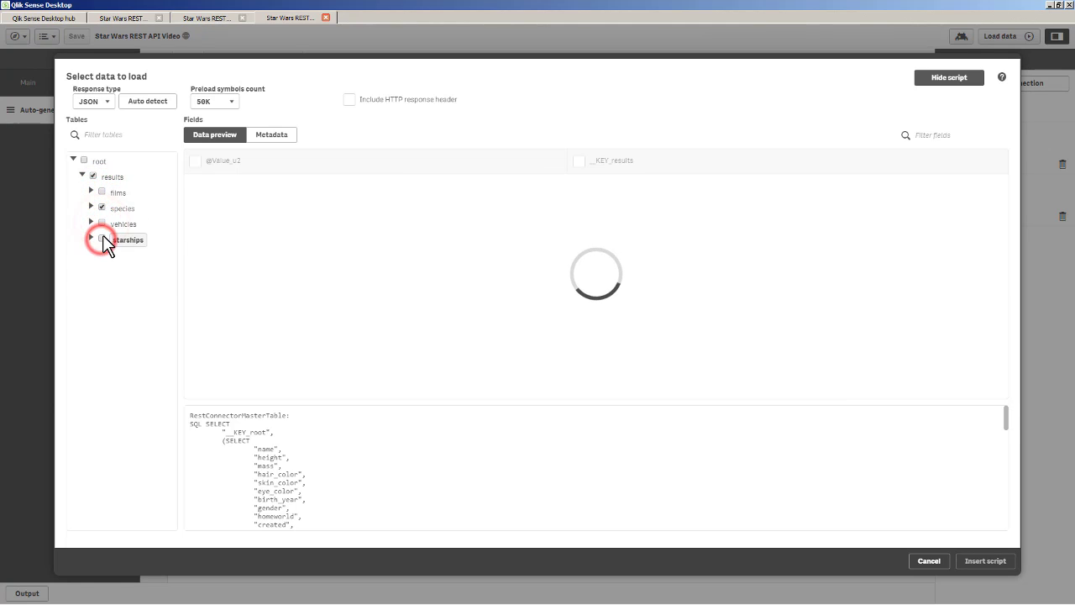
# Rename the name field of the results table to people_name.
pyautogui.click(113, 179)
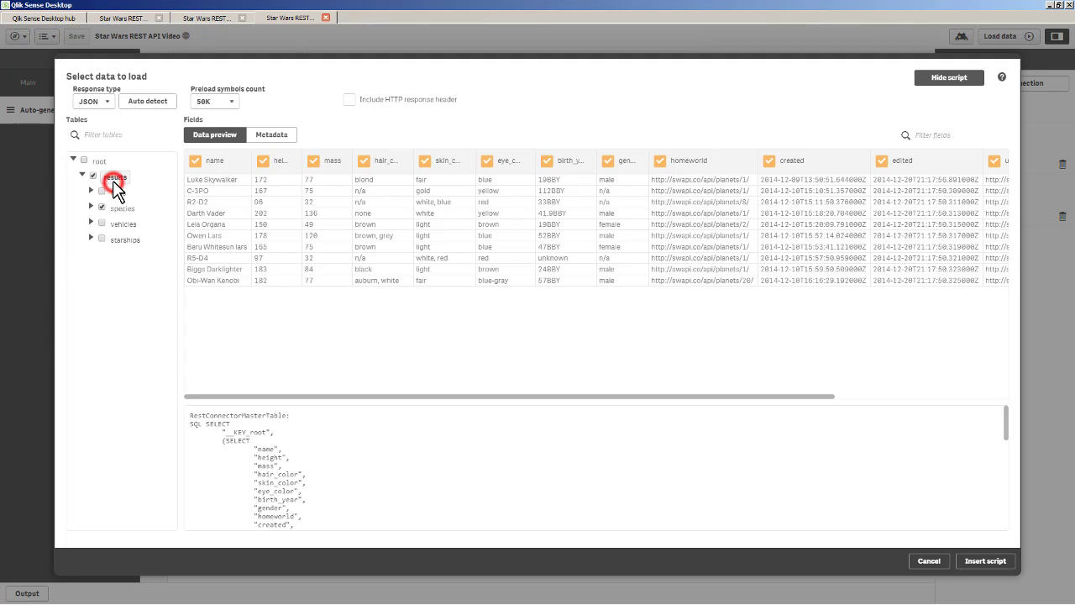
pyautogui.click(218, 163)
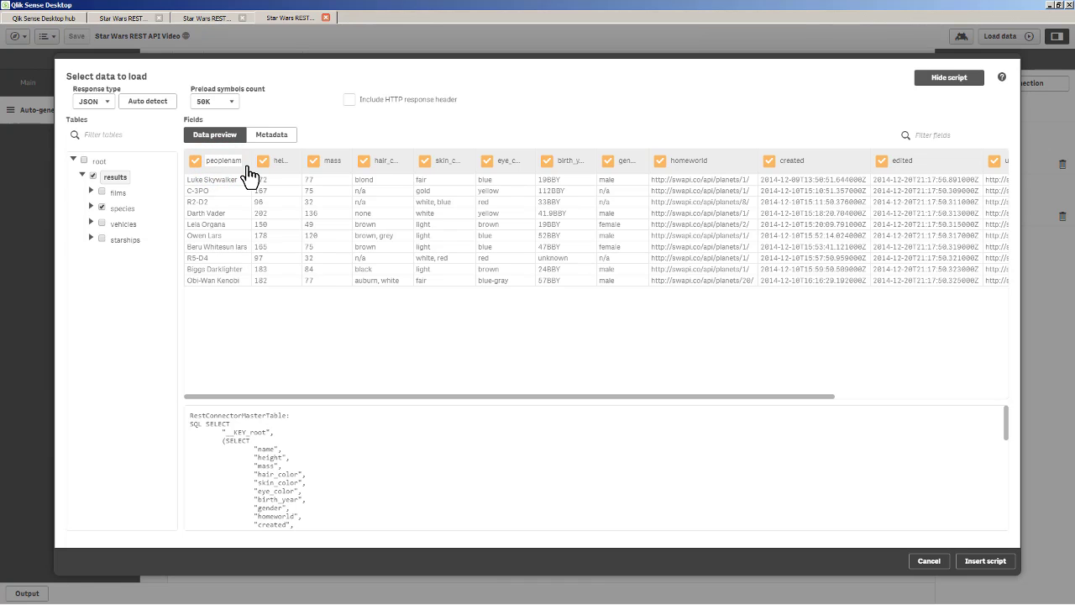
pyautogui.press('Return')
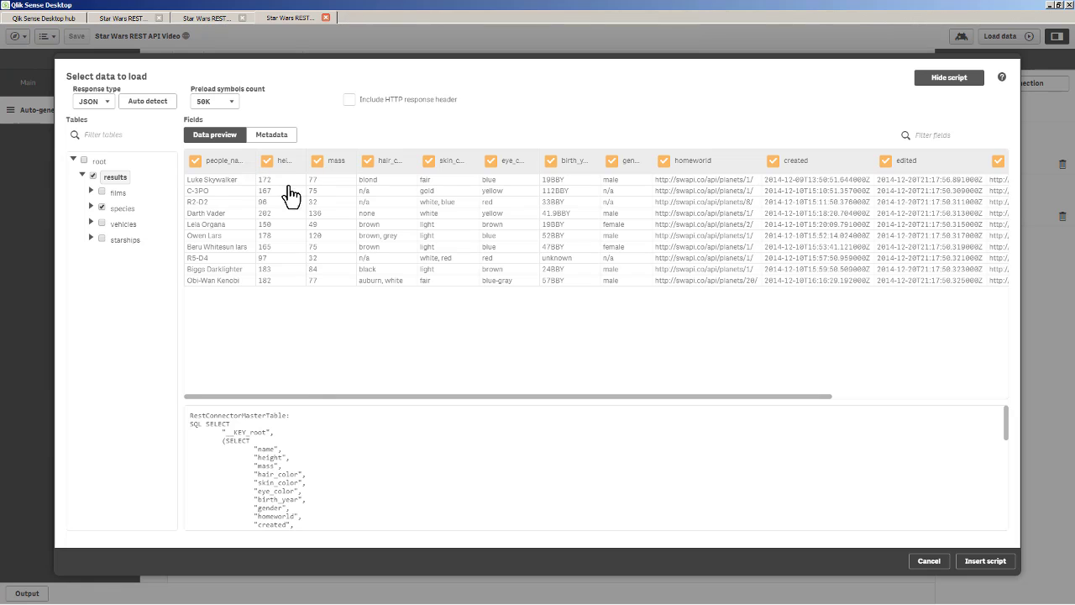
# Exclude the homeworld, created, edited and root key fields from the results table.
pyautogui.moveTo(300, 394); pyautogui.dragTo(500, 412)
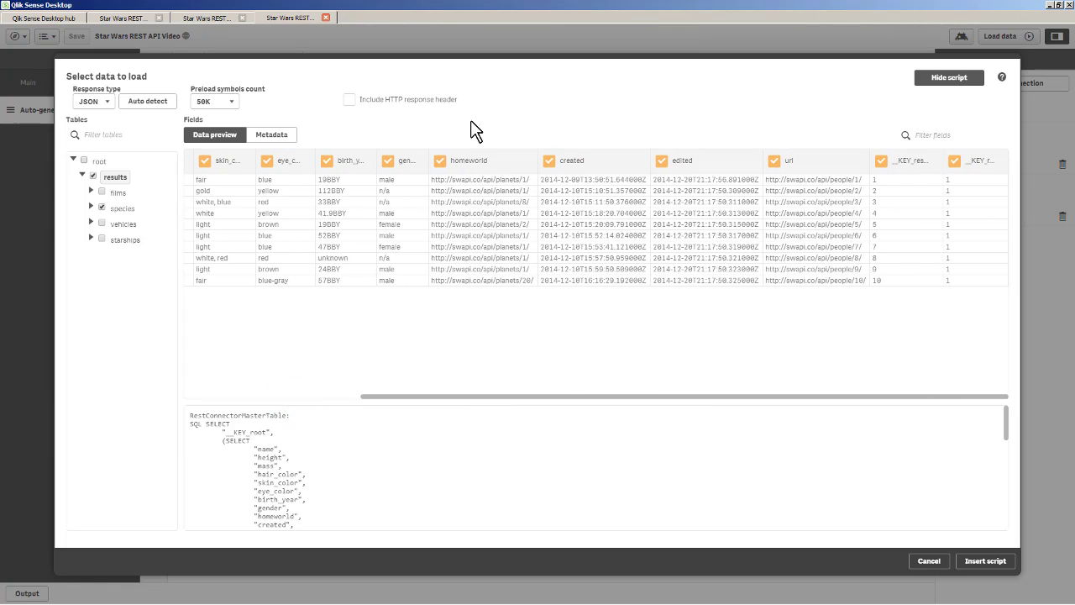
pyautogui.click(441, 162)
pyautogui.click(550, 163)
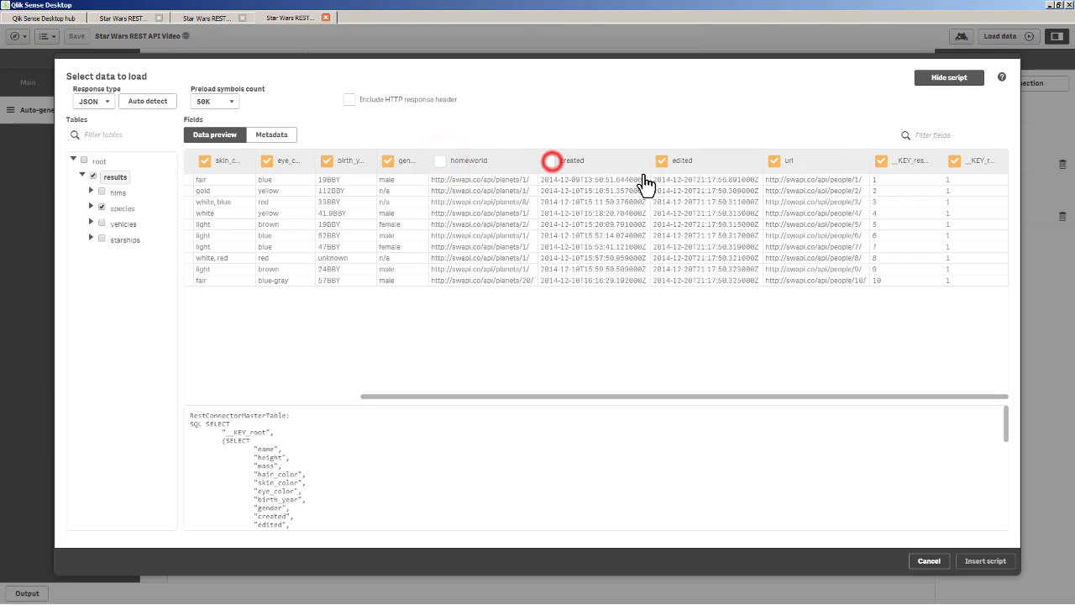
pyautogui.click(660, 163)
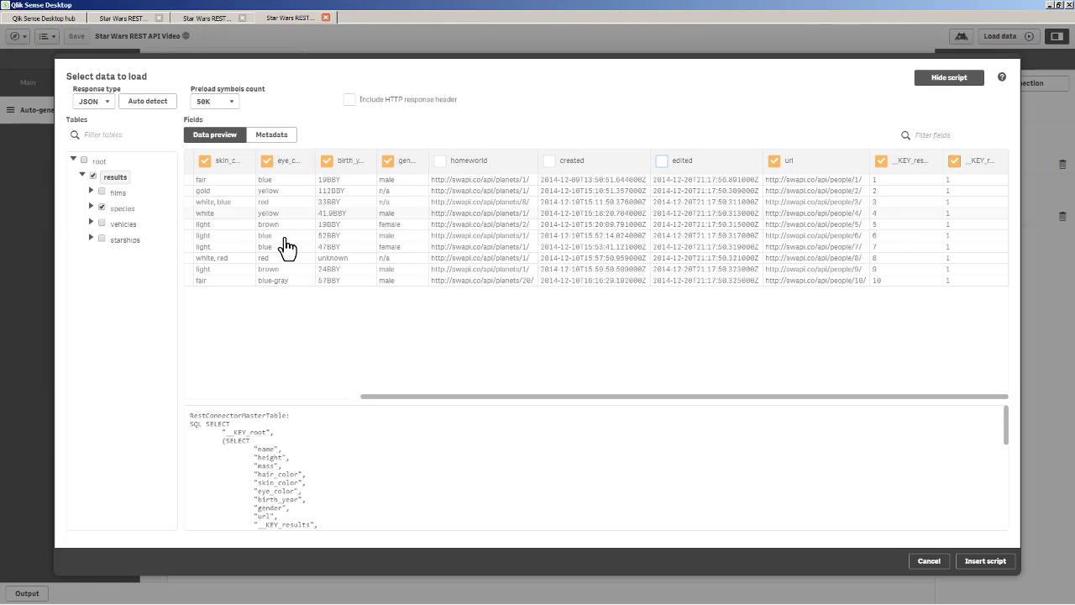
pyautogui.click(955, 160)
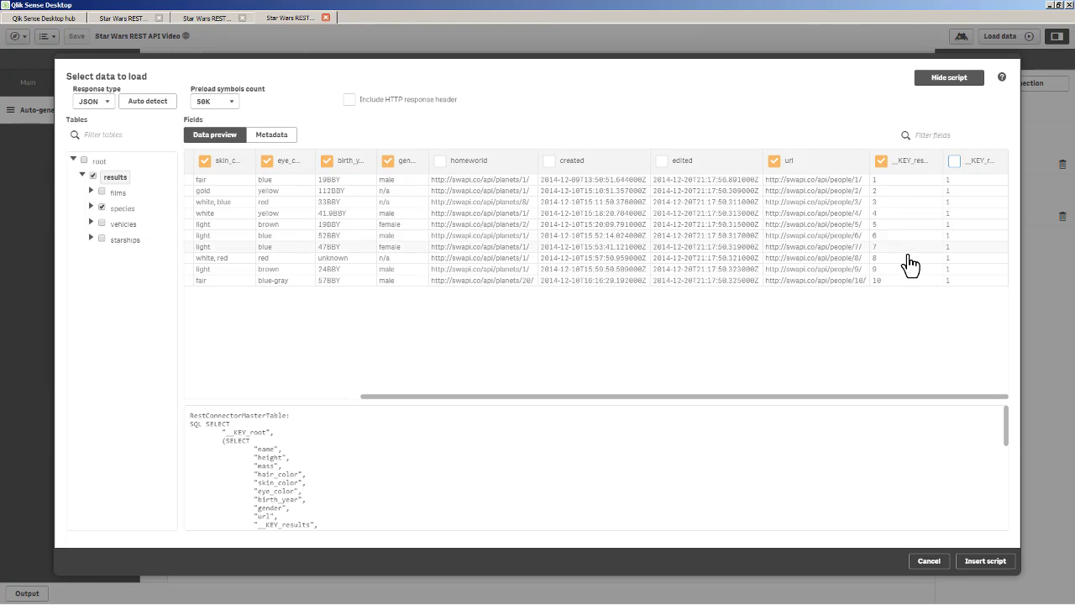
# Examine the species subtable's fields and key values, then return to the results table.
pyautogui.click(91, 207)
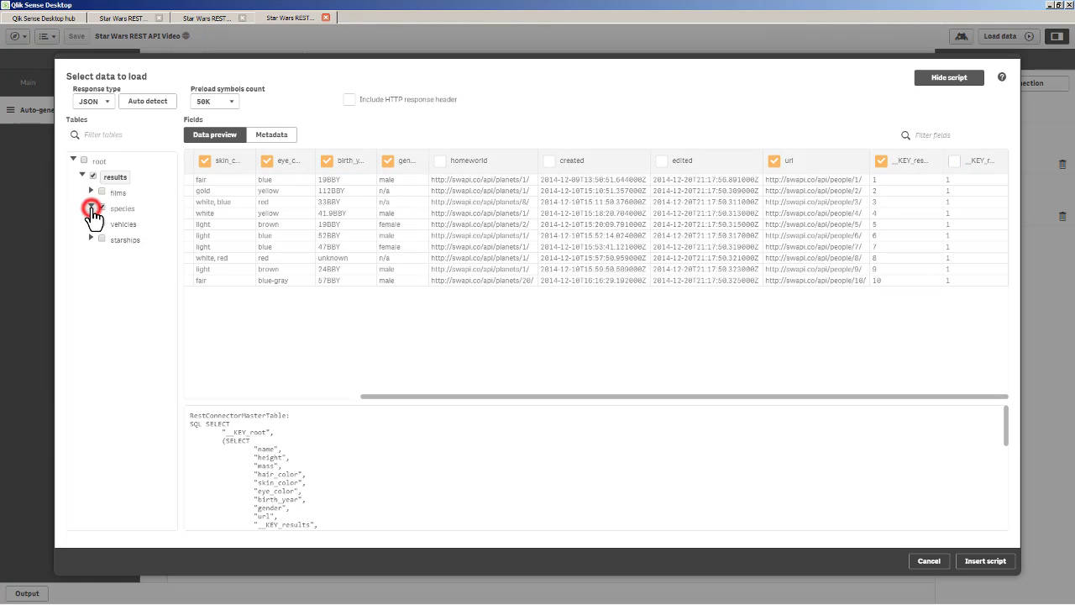
pyautogui.click(125, 208)
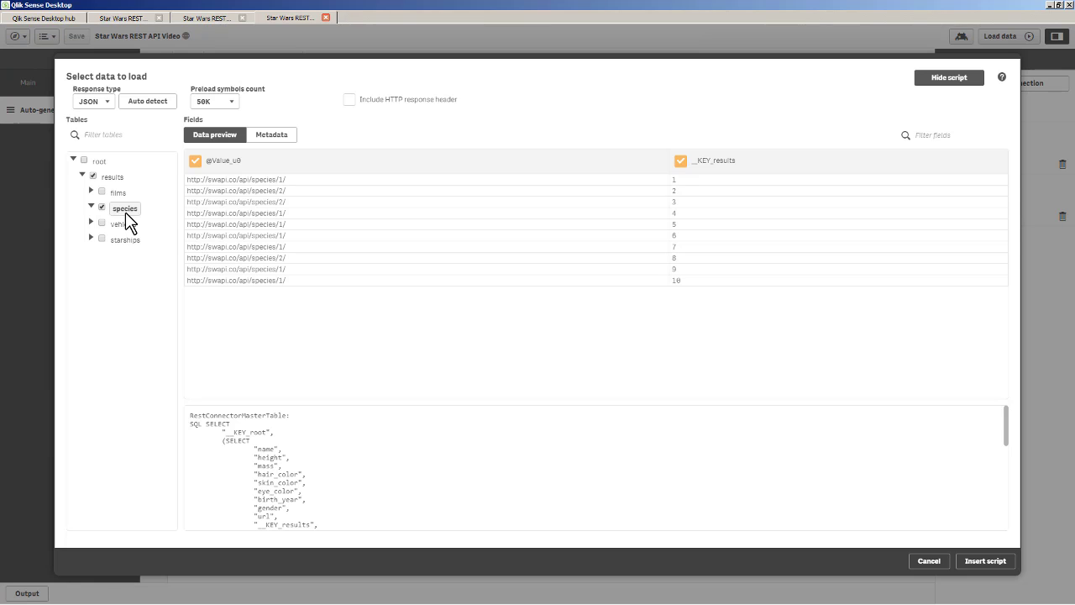
pyautogui.click(114, 177)
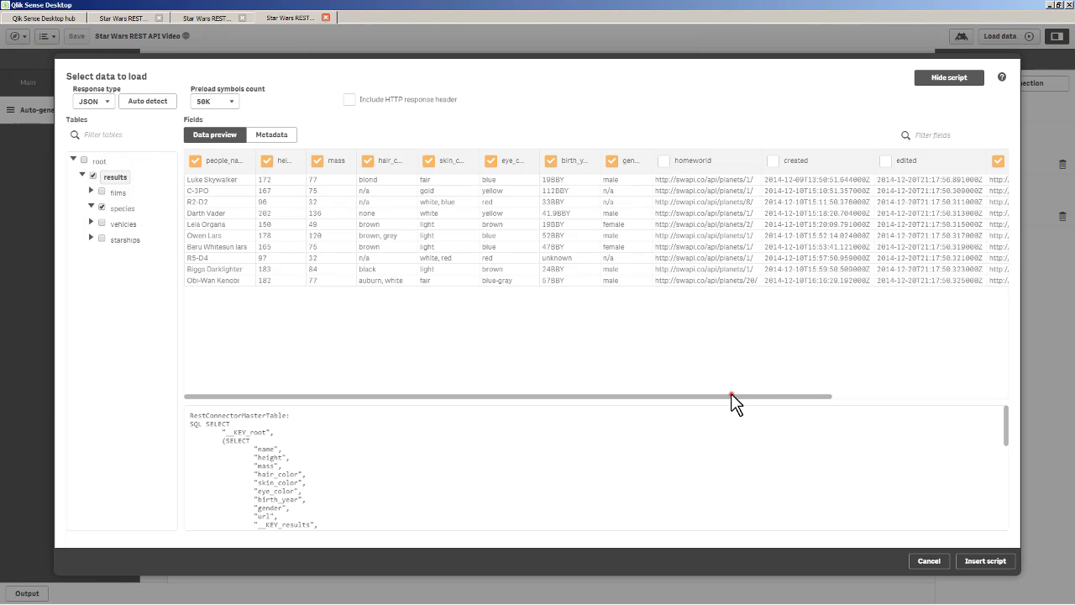
# Rename the results table's __KEY_results field to people_spec_link and copy the new name.
pyautogui.moveTo(731, 395); pyautogui.dragTo(1017, 395)
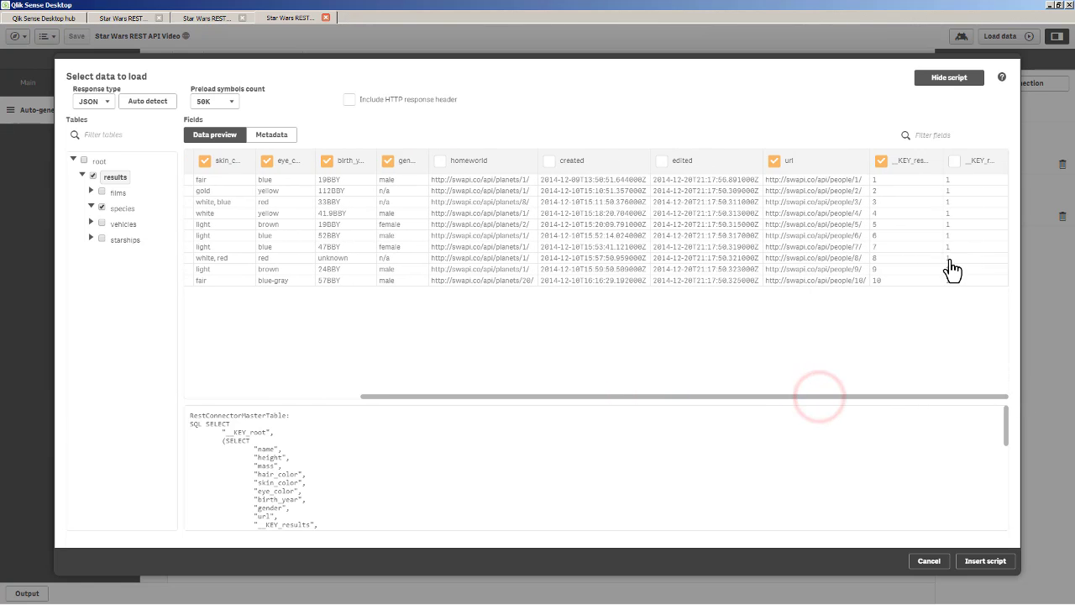
pyautogui.click(924, 160)
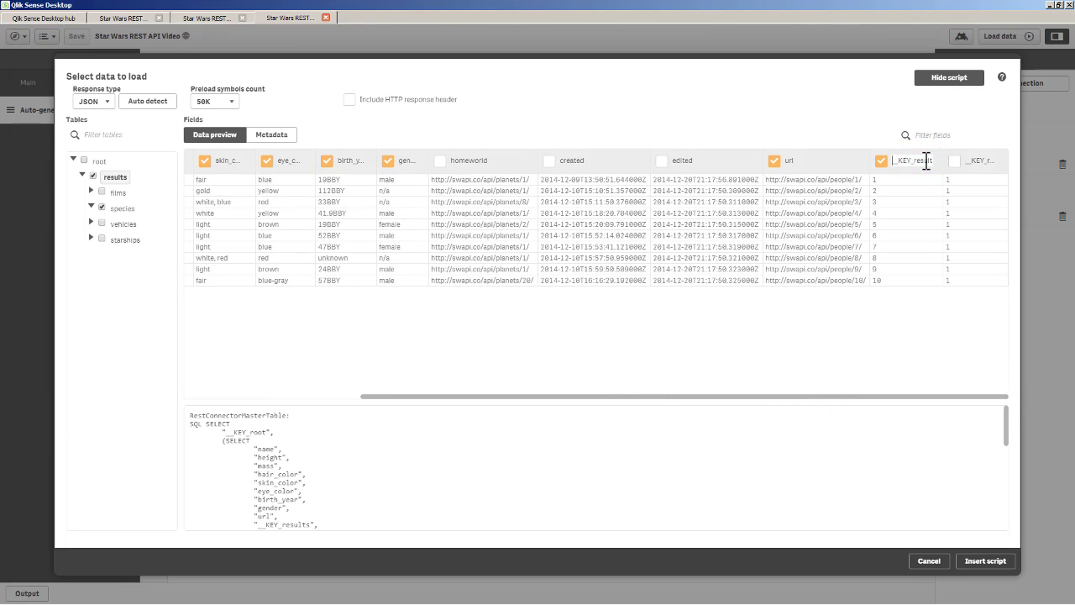
pyautogui.hotkey('ctrl', 'a')
pyautogui.press('BackSpace')
pyautogui.write('le_spec_link')
pyautogui.doubleClick(927, 161)
pyautogui.hotkey('ctrl', 'c')
pyautogui.click(926, 160)
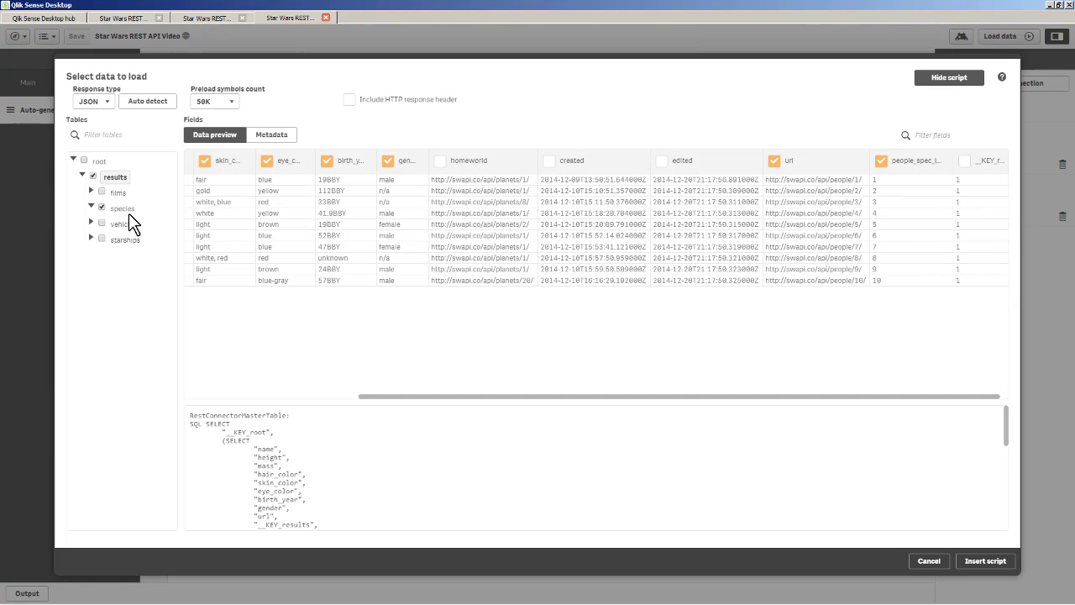
# Rename the url field of the results table to people_key.
pyautogui.click(804, 162)
pyautogui.press('BackSpace')
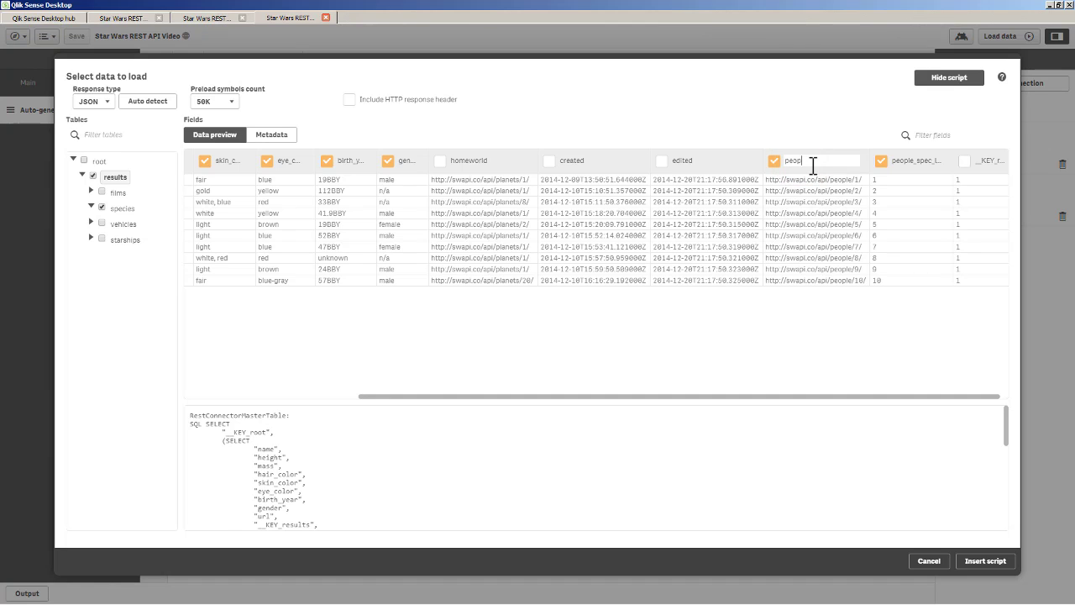
pyautogui.write('people_key')
pyautogui.press('Return')
# Recheck how people and species link in the Introduction sheet's data model, then return to the data selection.
pyautogui.click(109, 17)
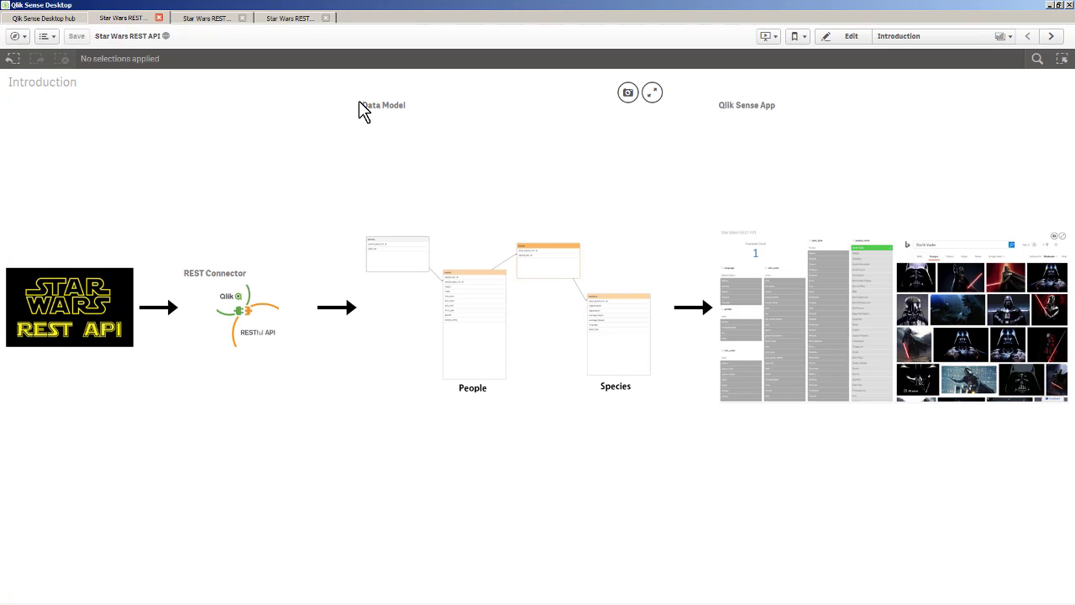
pyautogui.click(288, 18)
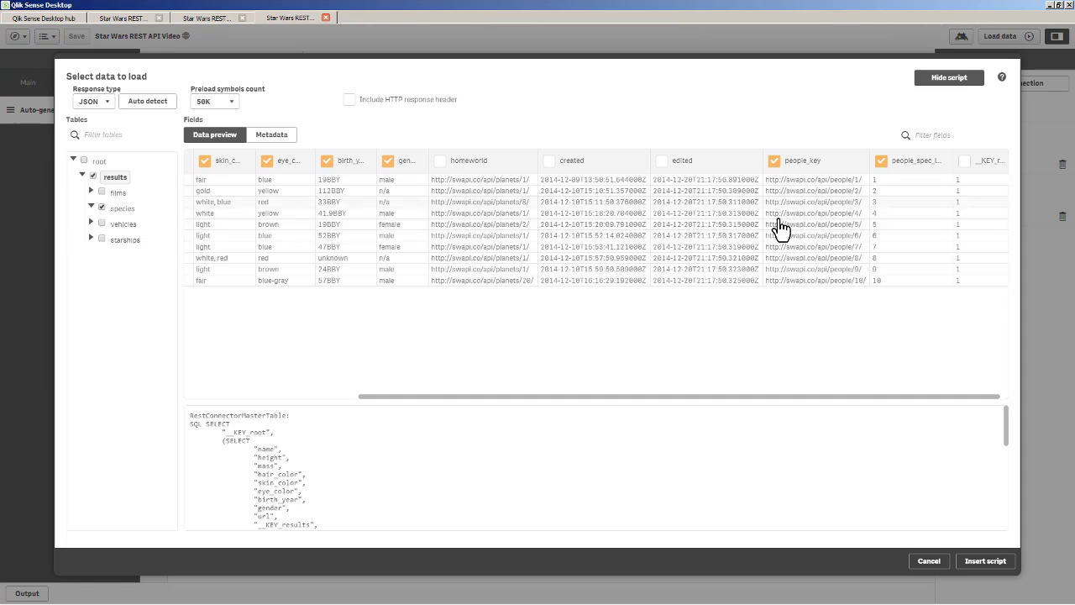
# Rename the species subtable's __KEY_results field to the copied name people_spec_link.
pyautogui.click(118, 207)
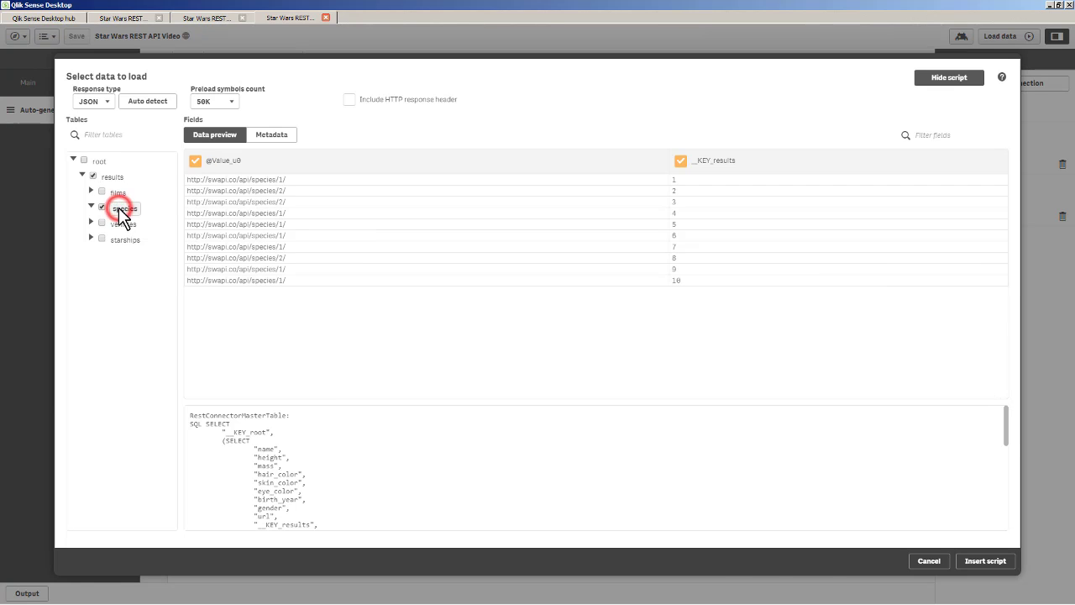
pyautogui.click(779, 160)
pyautogui.doubleClick(780, 159)
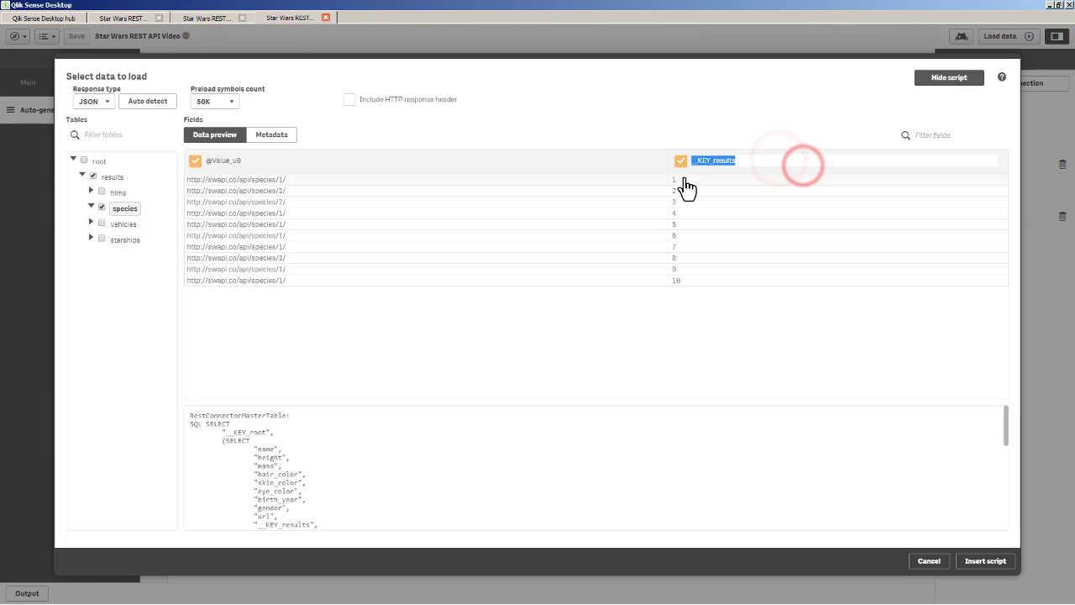
pyautogui.hotkey('ctrl', 'v')
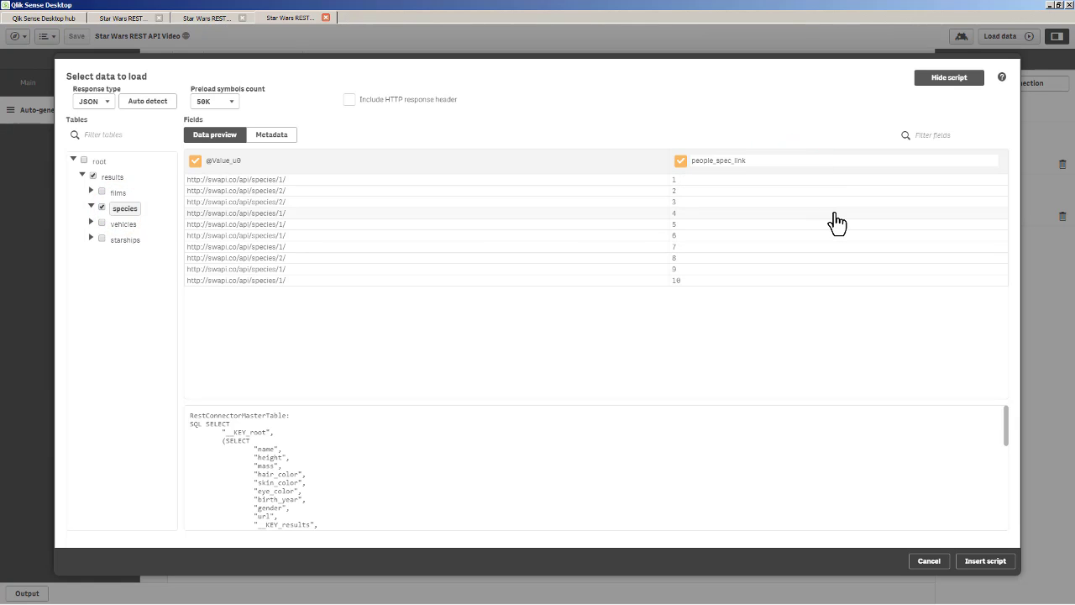
pyautogui.press('Return')
pyautogui.click(304, 165)
pyautogui.doubleClick(304, 164)
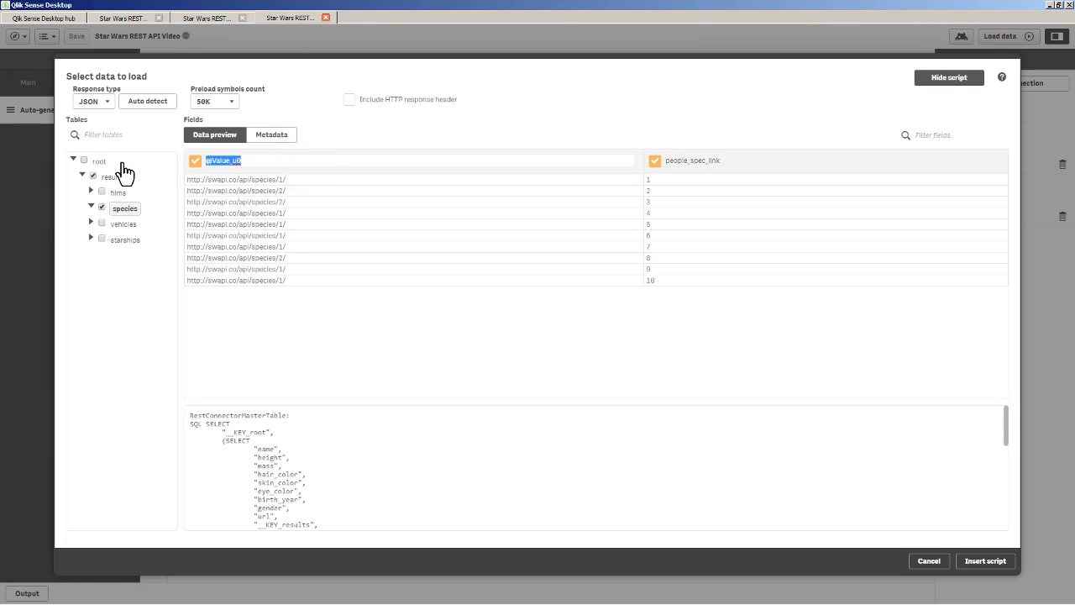
pyautogui.write('spec_key')
pyautogui.press('Return')
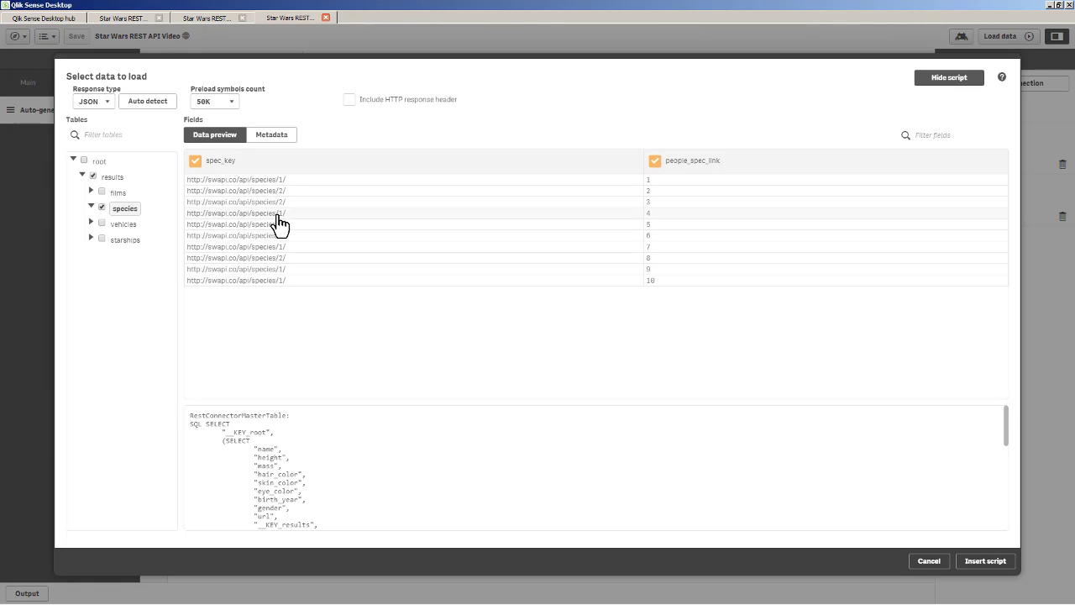
pyautogui.click(985, 561)
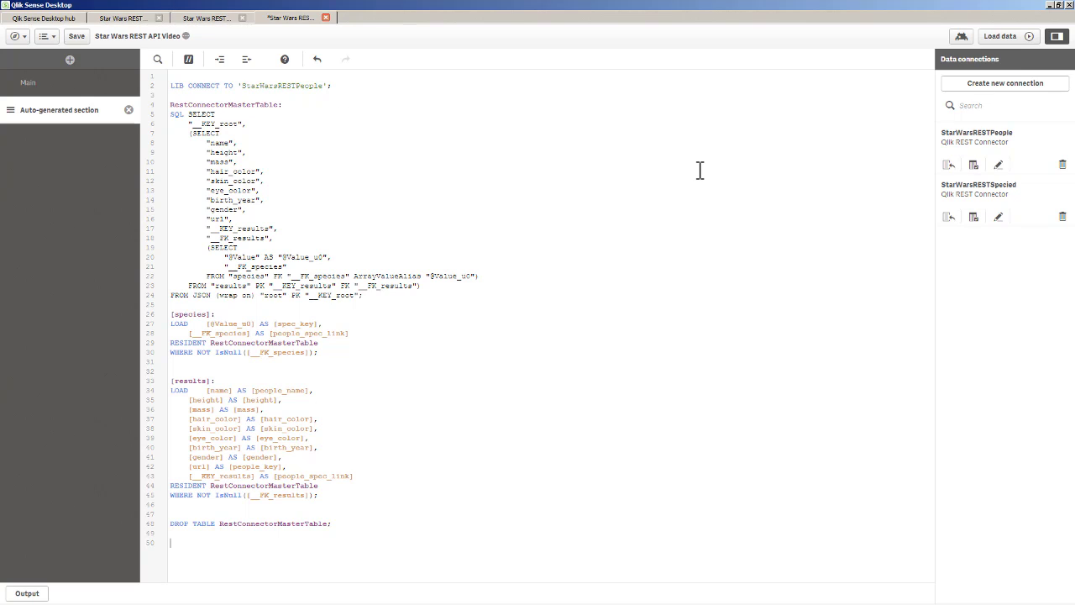
# Select the StarWarsRESTSpecied results table with its people subtable but without films, and rename its name field to spec_type.
pyautogui.click(974, 219)
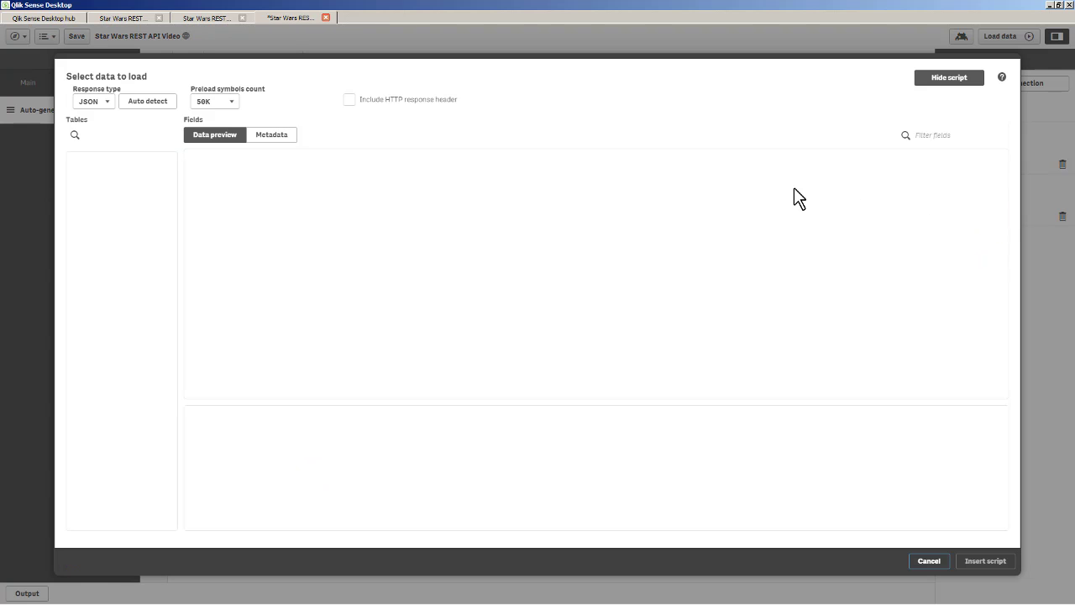
pyautogui.click(74, 159)
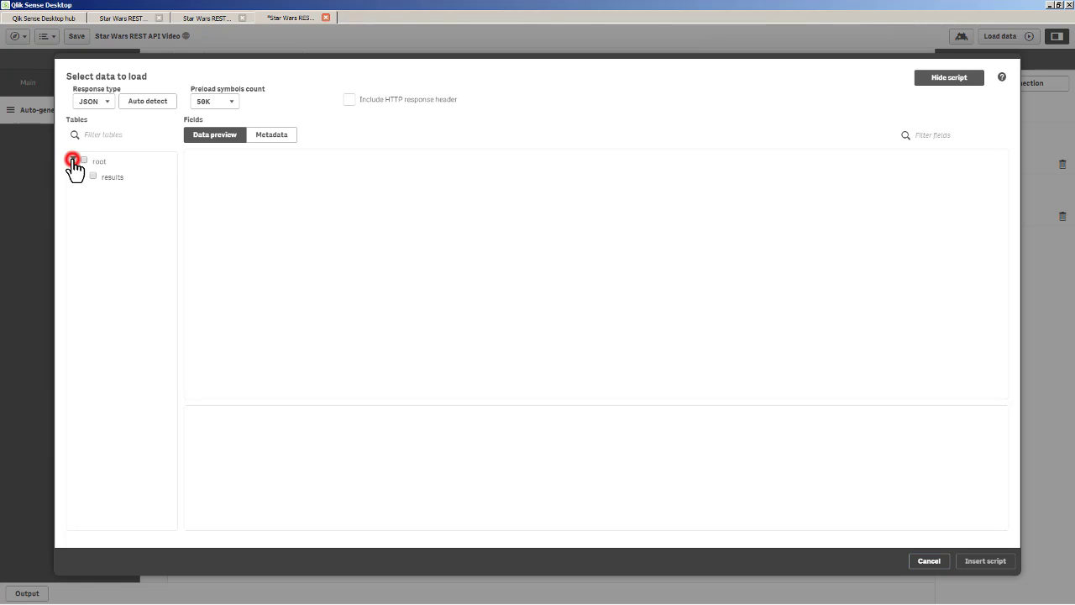
pyautogui.click(81, 174)
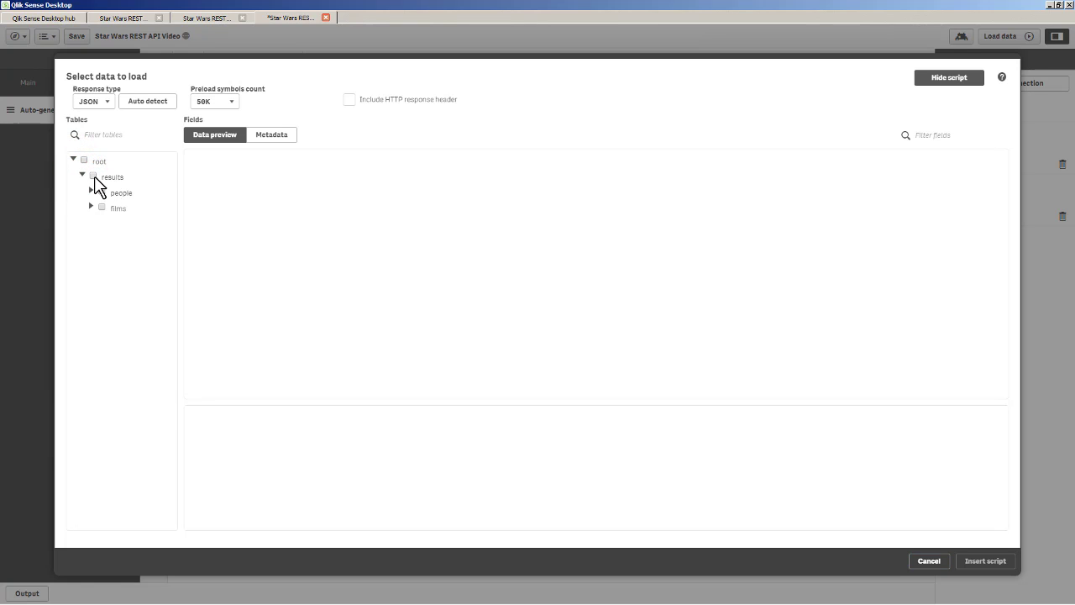
pyautogui.click(93, 176)
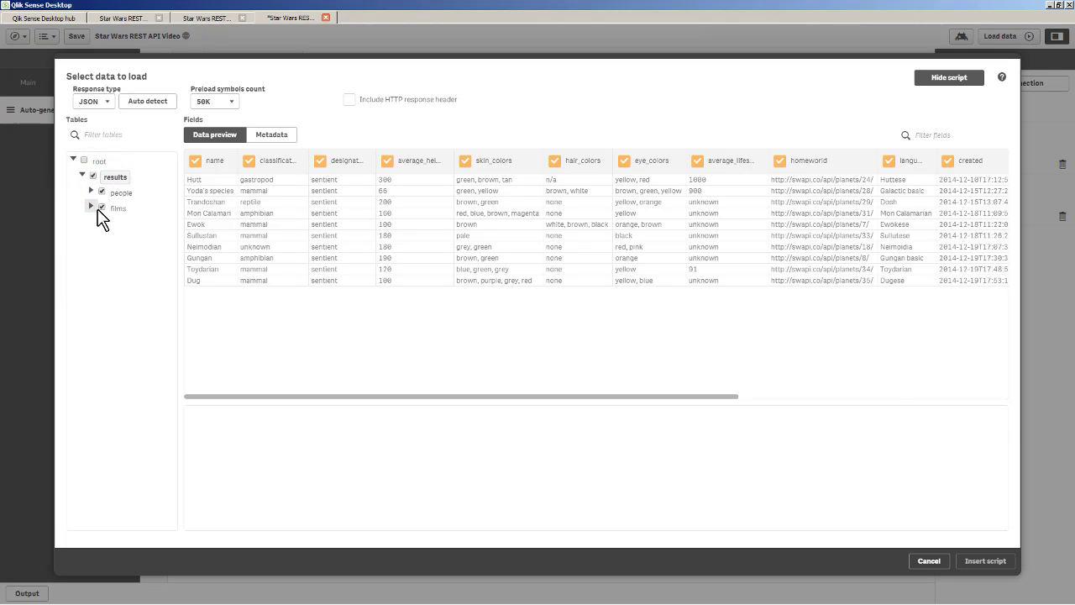
pyautogui.click(98, 209)
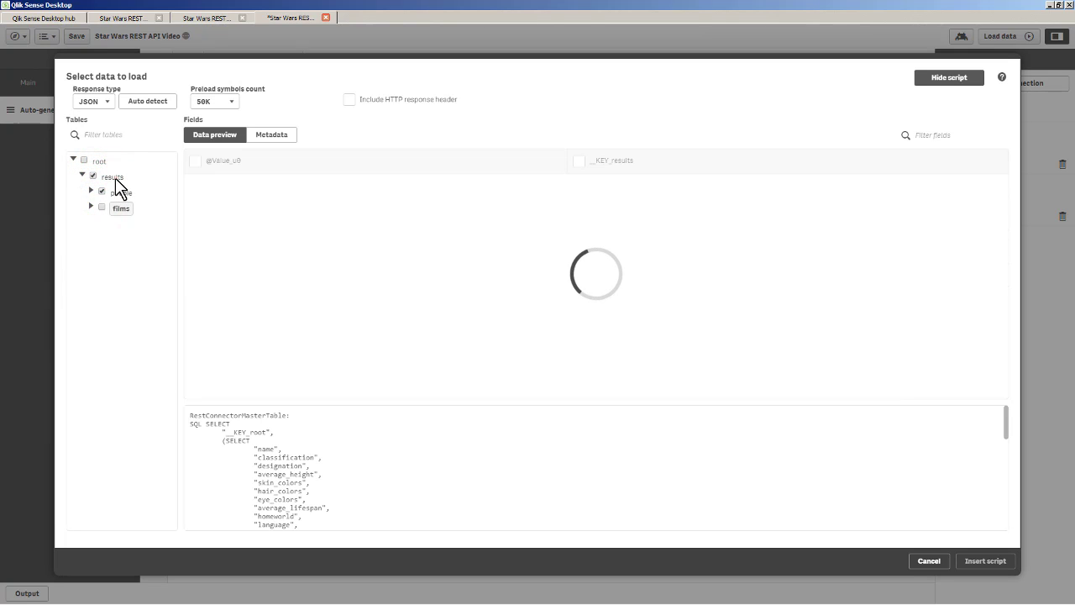
pyautogui.click(116, 177)
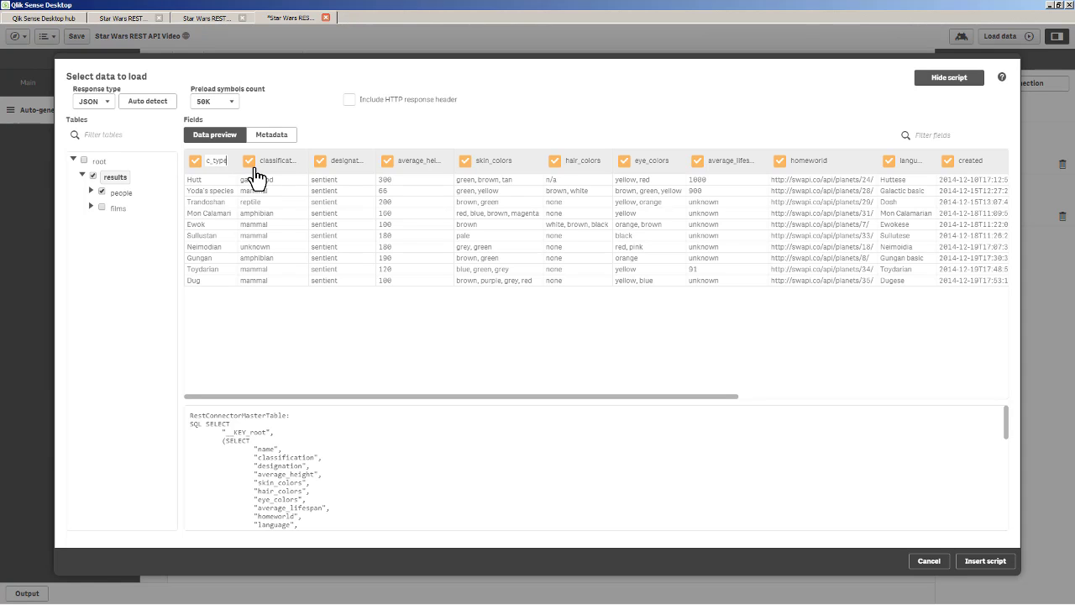
pyautogui.press('Return')
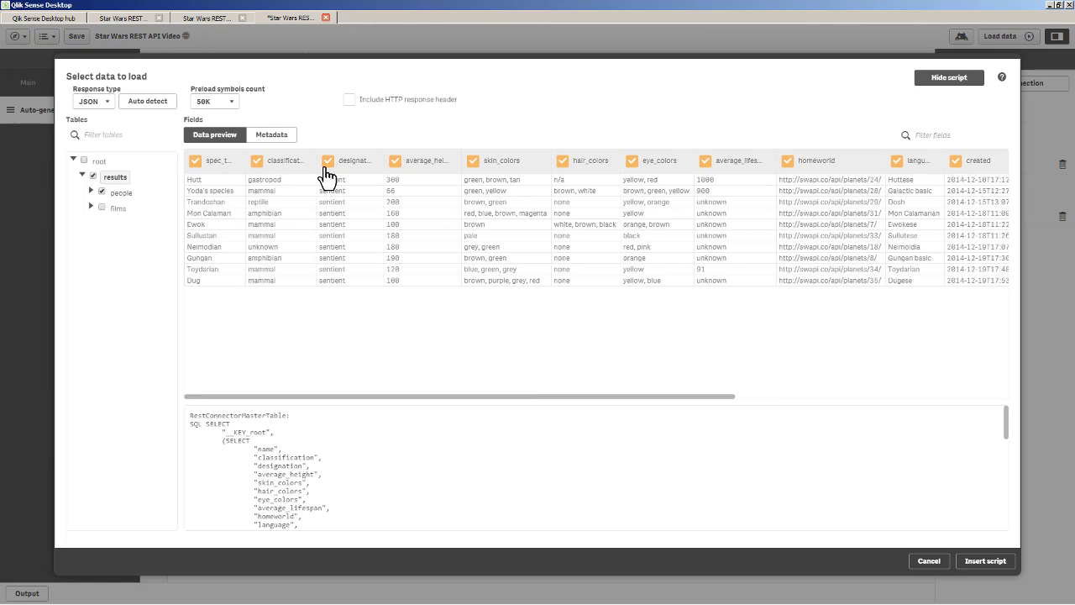
# Exclude skin_colors, hair_colors, eye_colors, average_lifespan, homeworld, created, edited, url and __KEY_root from the species results table.
pyautogui.click(473, 160)
pyautogui.click(563, 161)
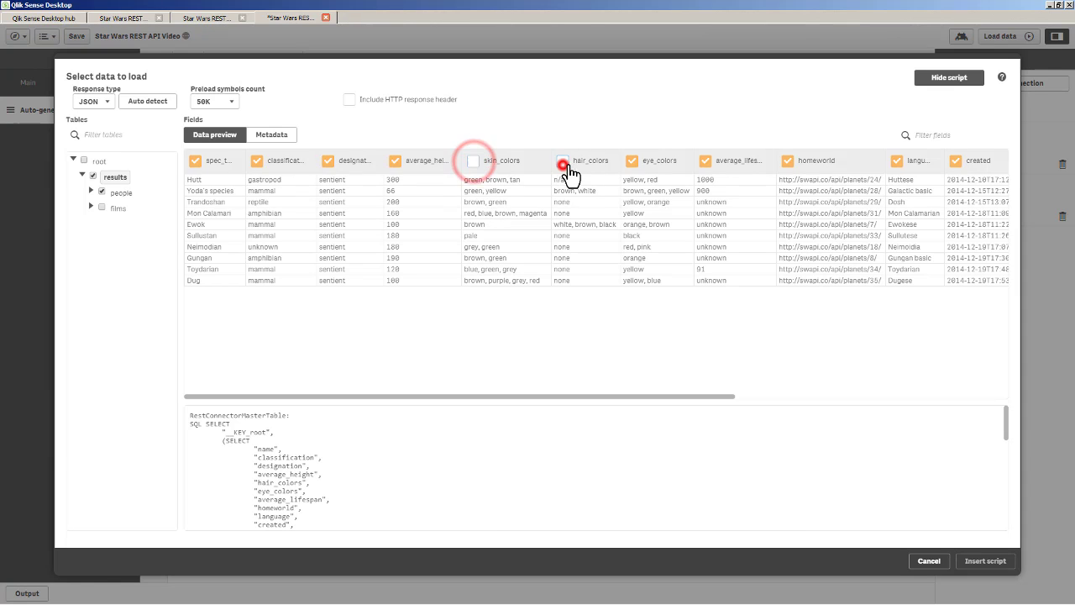
pyautogui.click(628, 160)
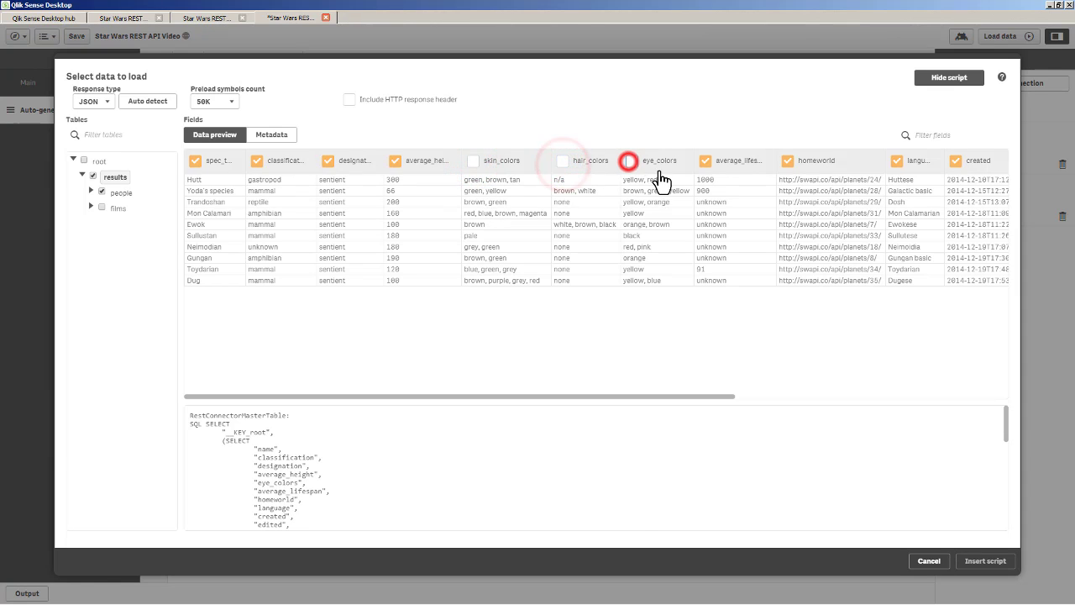
pyautogui.click(705, 161)
pyautogui.click(679, 396)
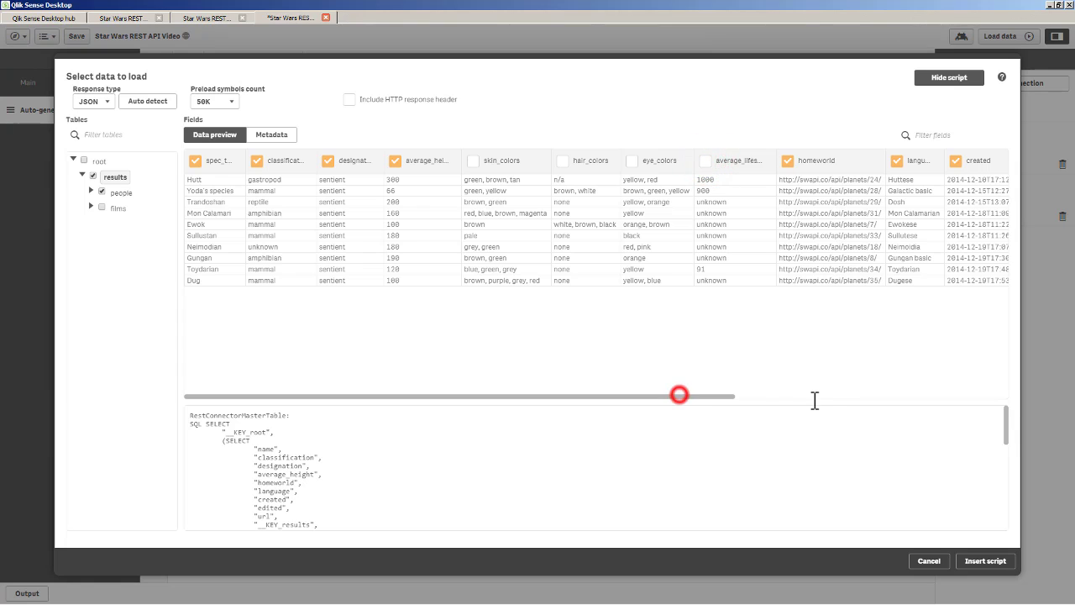
pyautogui.click(748, 397)
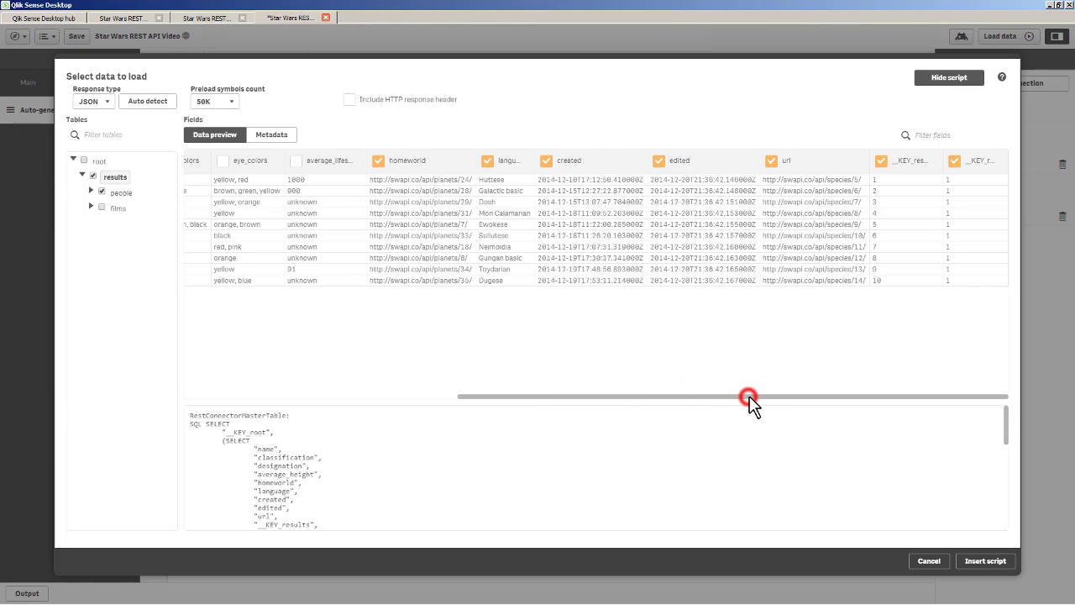
pyautogui.click(379, 161)
pyautogui.click(546, 161)
pyautogui.click(658, 160)
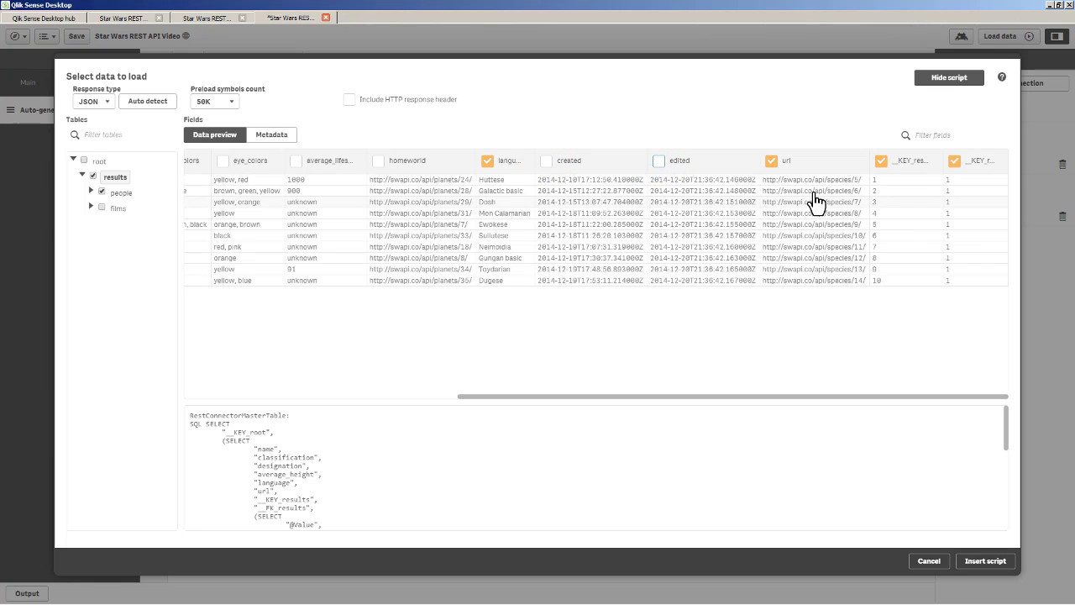
pyautogui.click(771, 162)
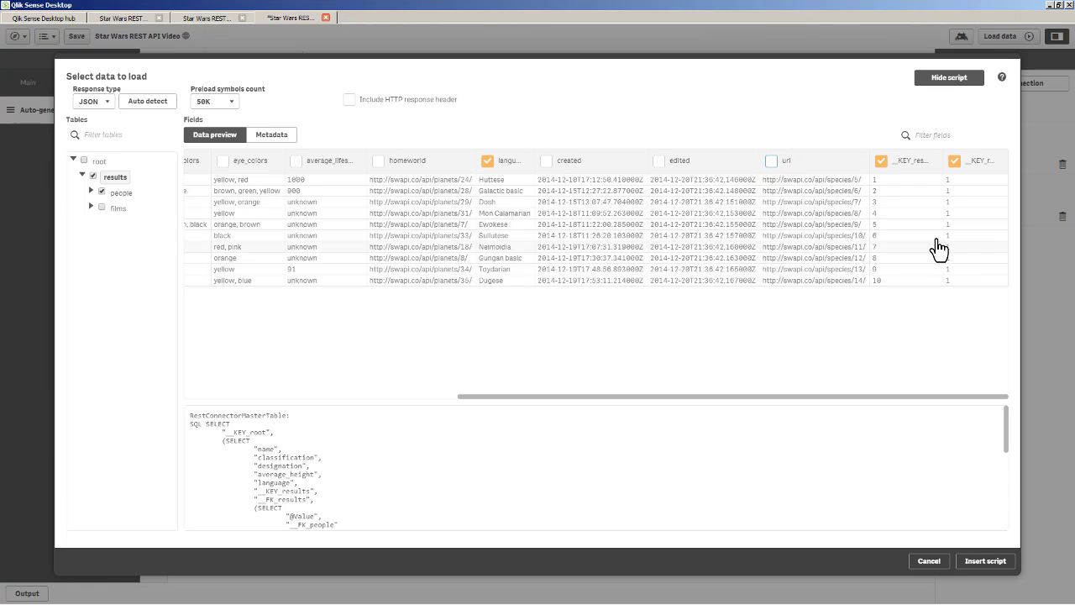
pyautogui.click(956, 162)
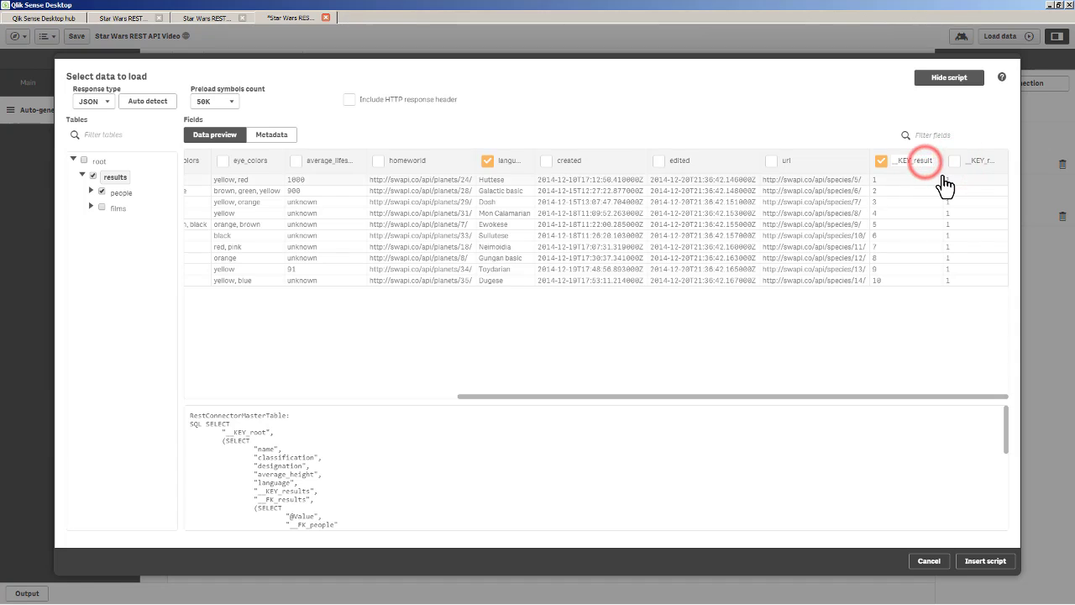
# Rename the __KEY_results field of the species results table to spec_people_link and copy the new name.
pyautogui.click(911, 163)
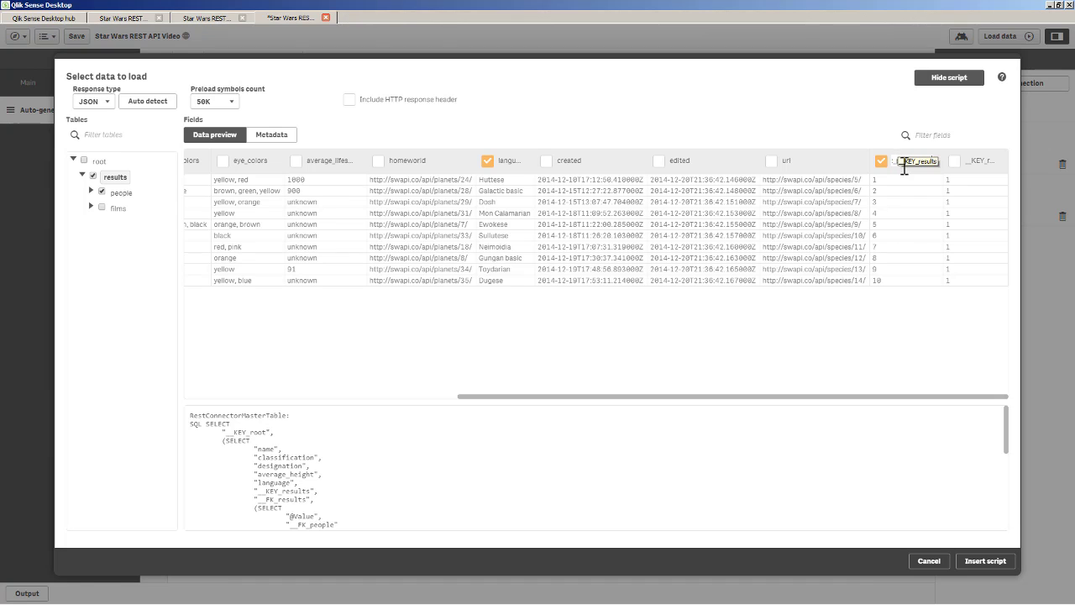
pyautogui.write('_people_link')
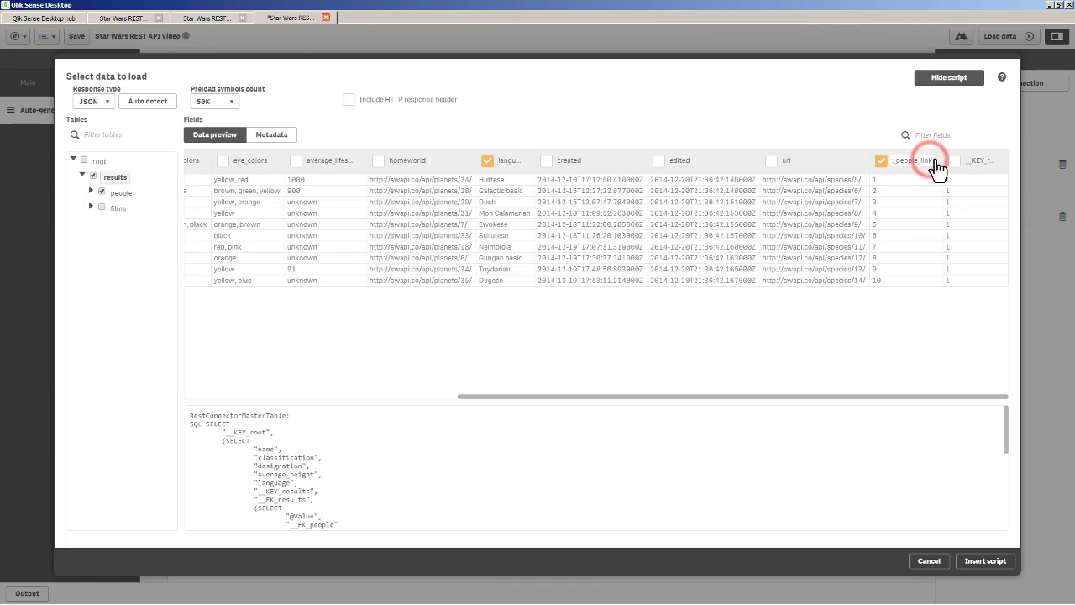
pyautogui.press('Home')
pyautogui.press('Return')
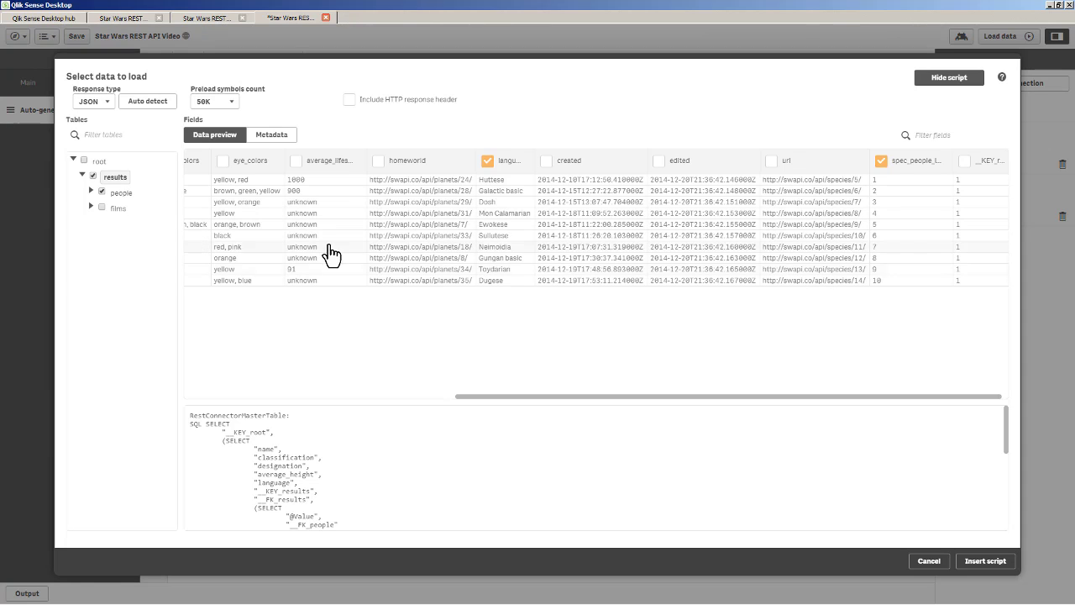
pyautogui.click(918, 161)
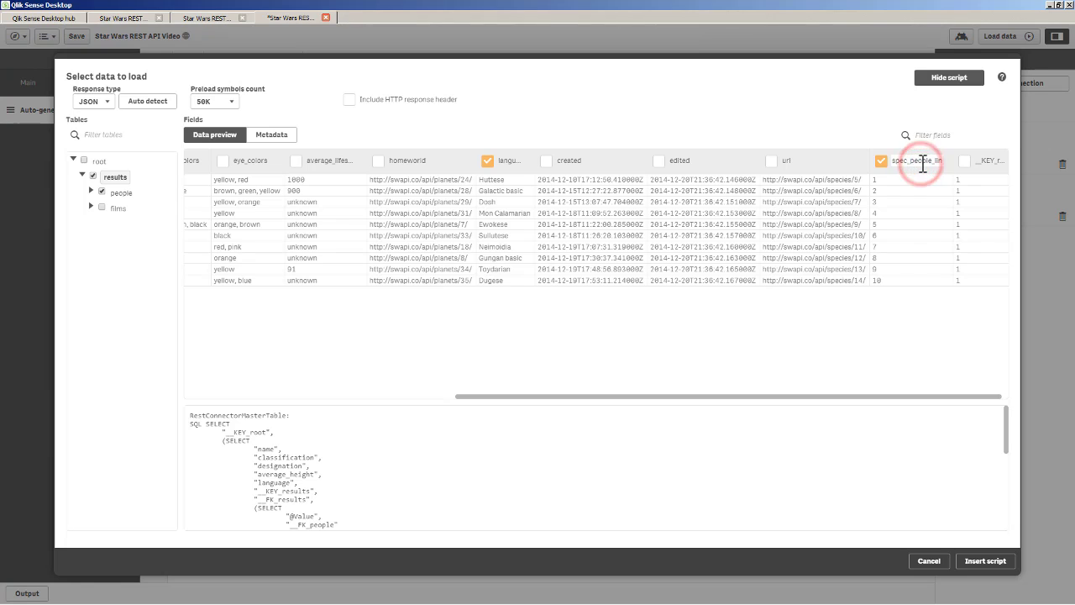
pyautogui.doubleClick(922, 161)
pyautogui.click(920, 190)
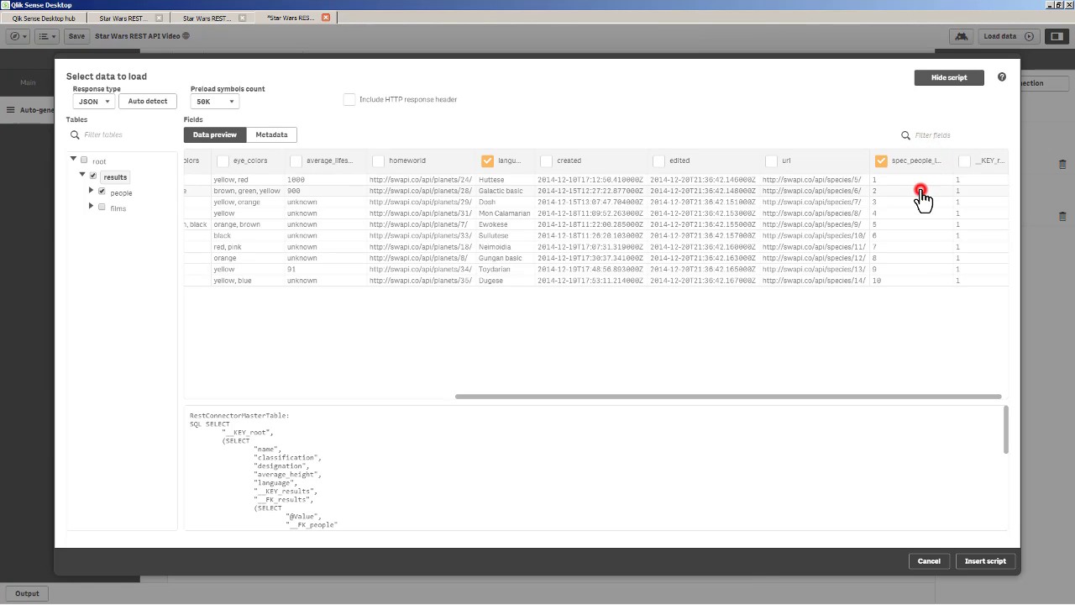
# Rename the people subtable's __KEY_results field to spec_people_link.
pyautogui.click(118, 194)
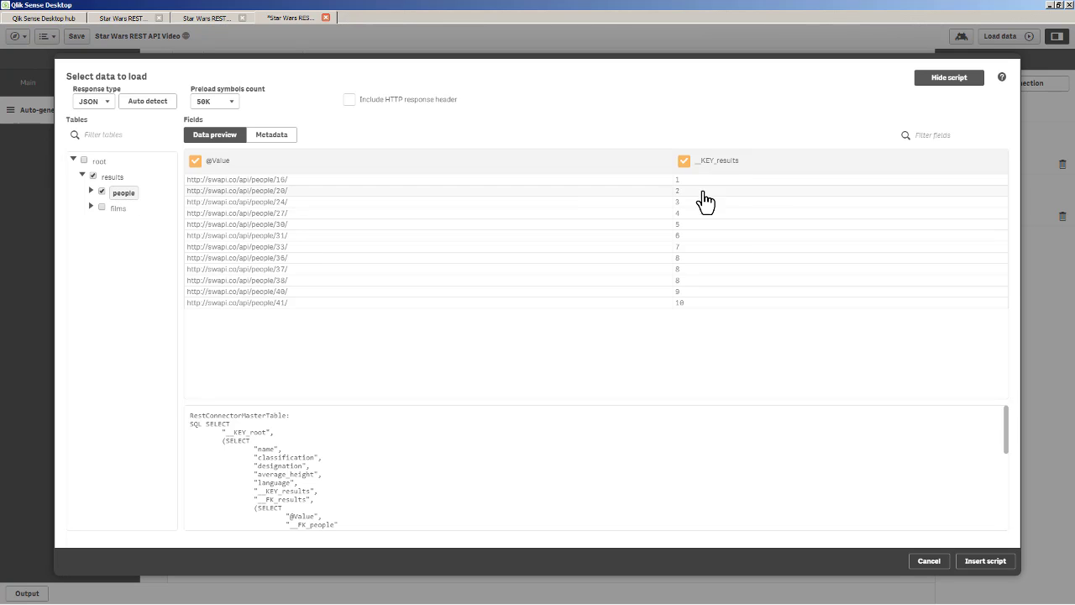
pyautogui.click(751, 160)
pyautogui.doubleClick(751, 160)
pyautogui.write('spec_people_link')
pyautogui.press('Return')
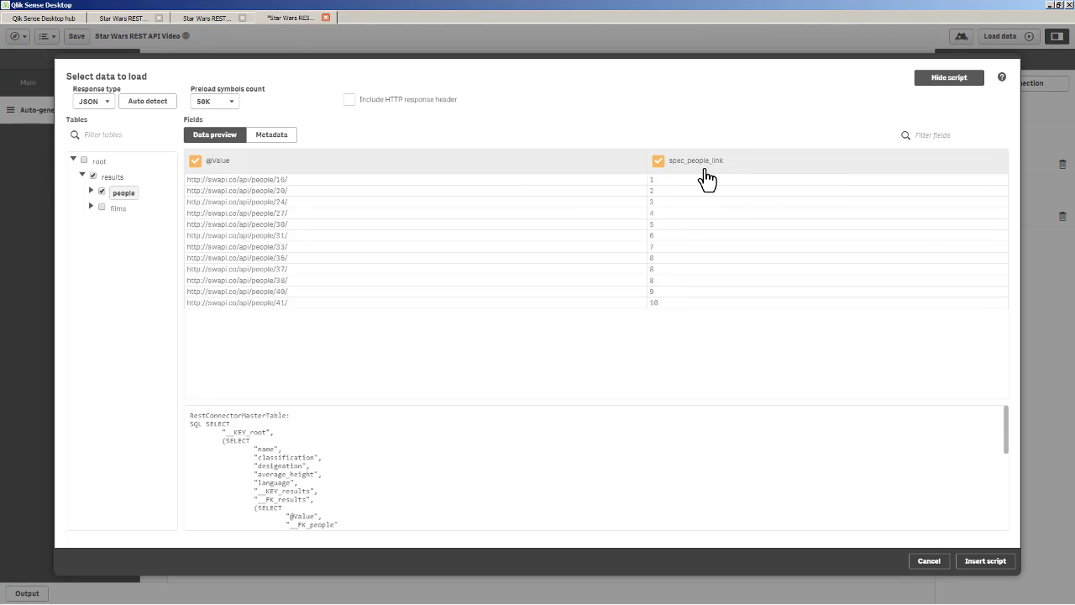
pyautogui.click(256, 160)
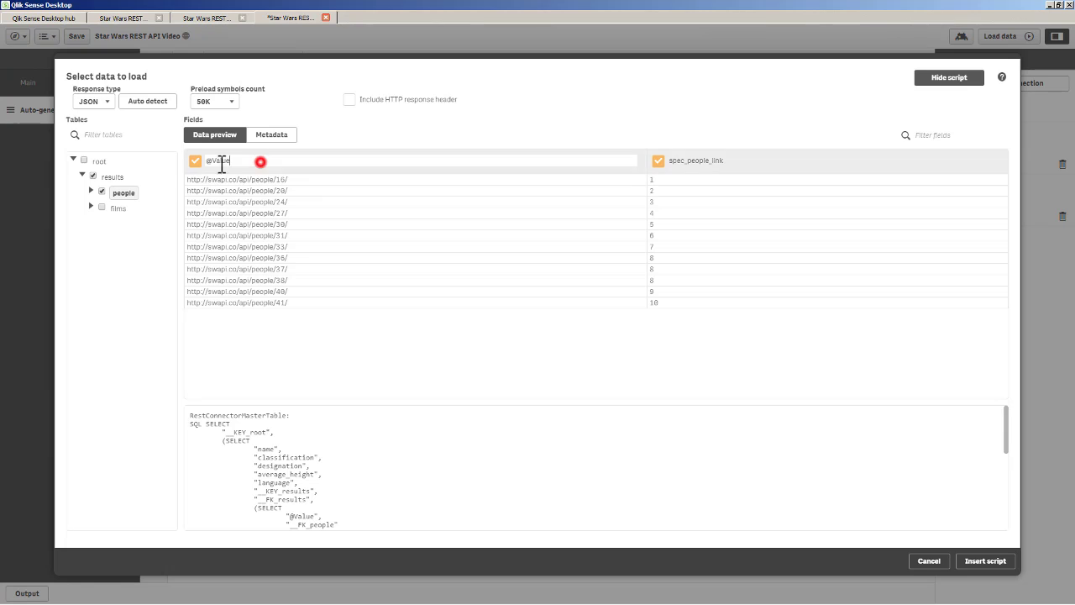
pyautogui.doubleClick(261, 160)
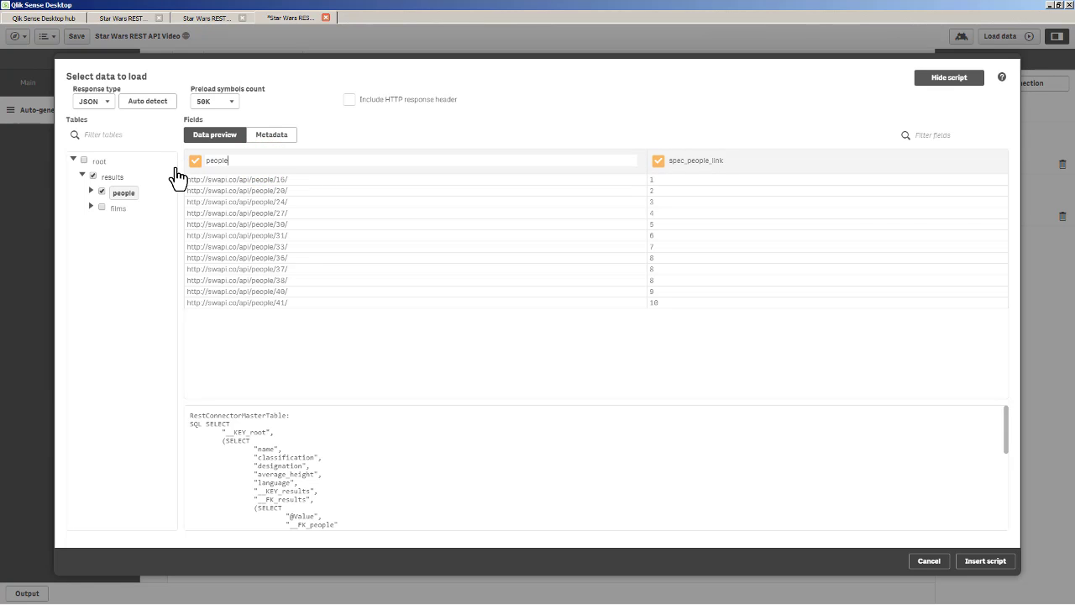
pyautogui.press('Return')
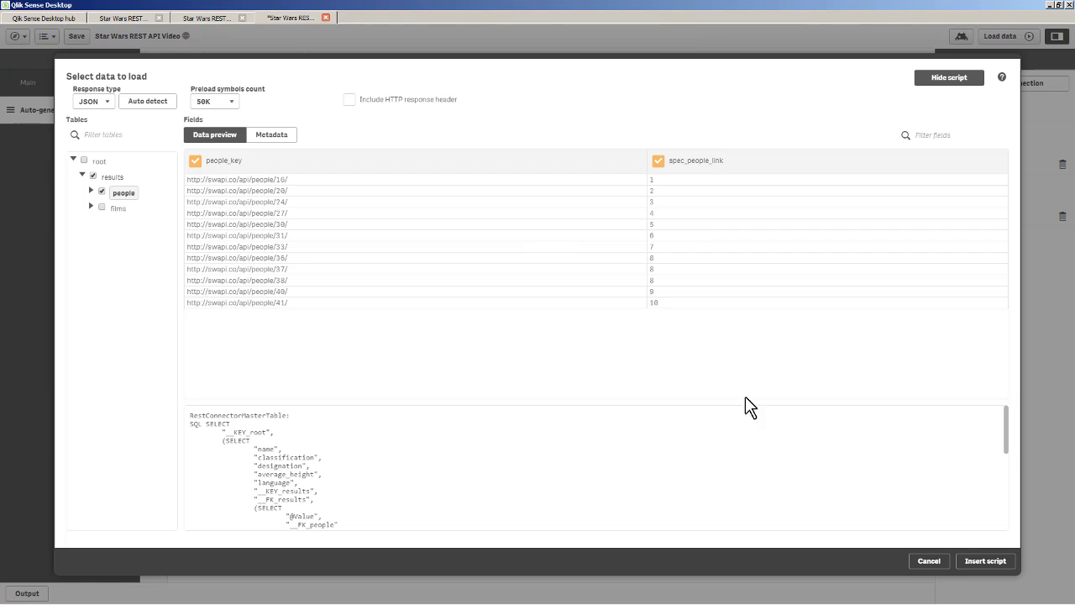
pyautogui.click(981, 561)
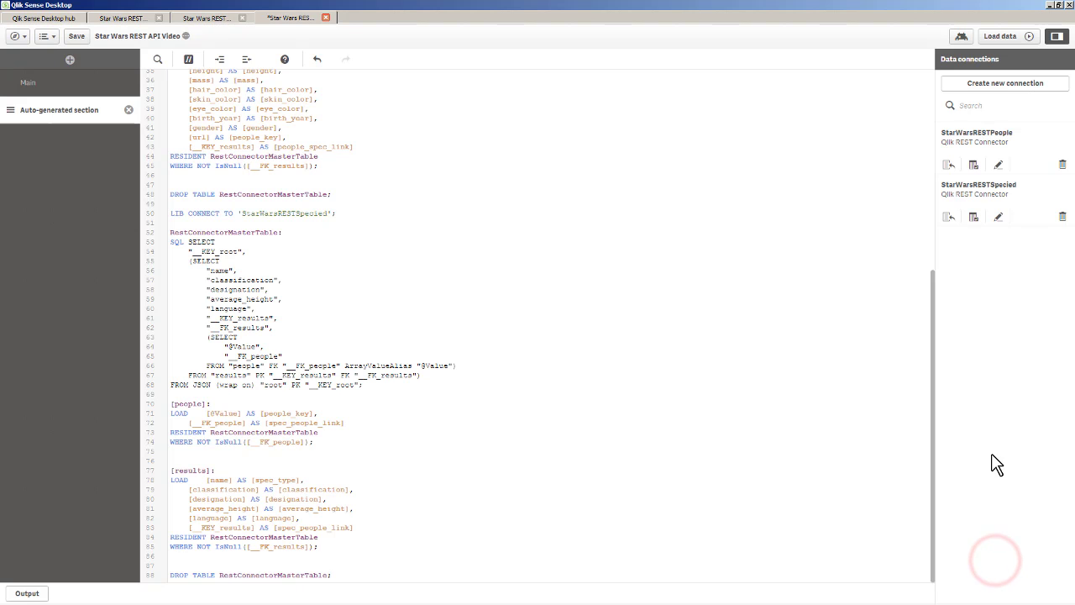
# Load the data with the combined people and species script, and open the data model viewer.
pyautogui.click(1000, 38)
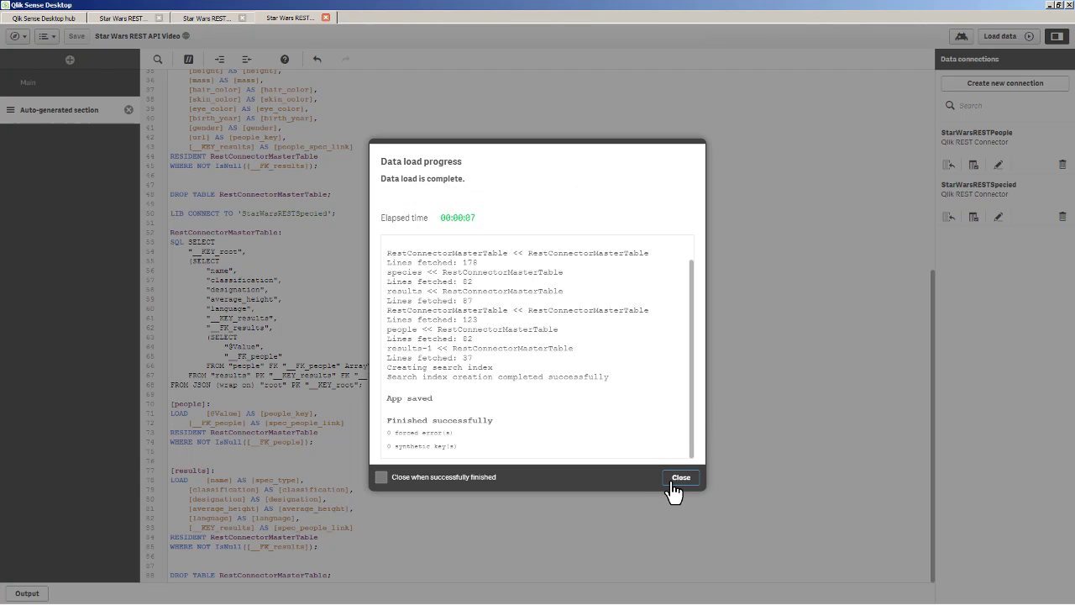
pyautogui.click(677, 480)
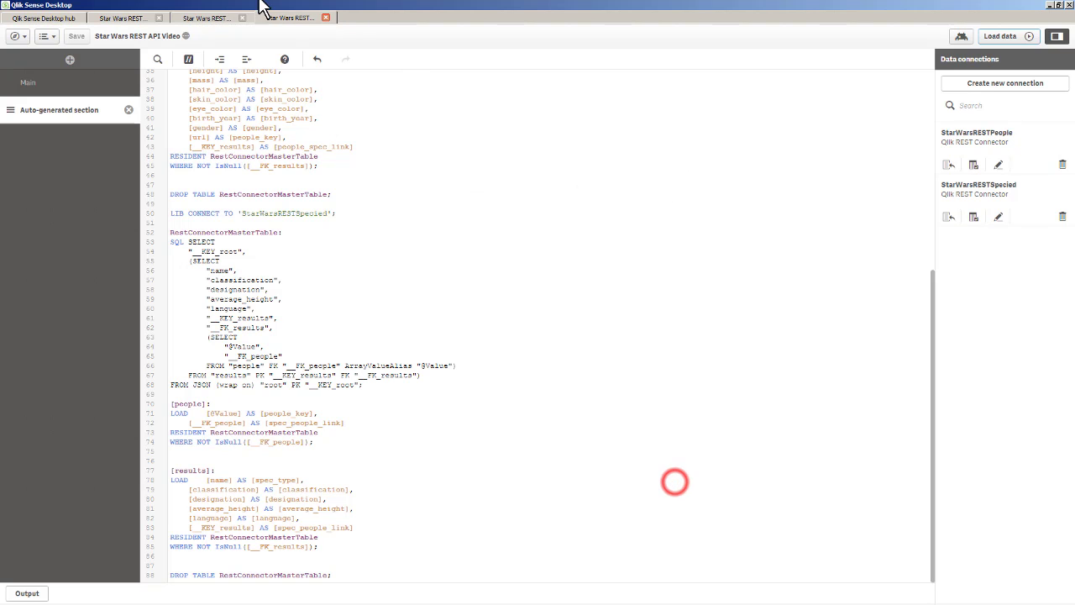
pyautogui.click(20, 37)
pyautogui.click(160, 128)
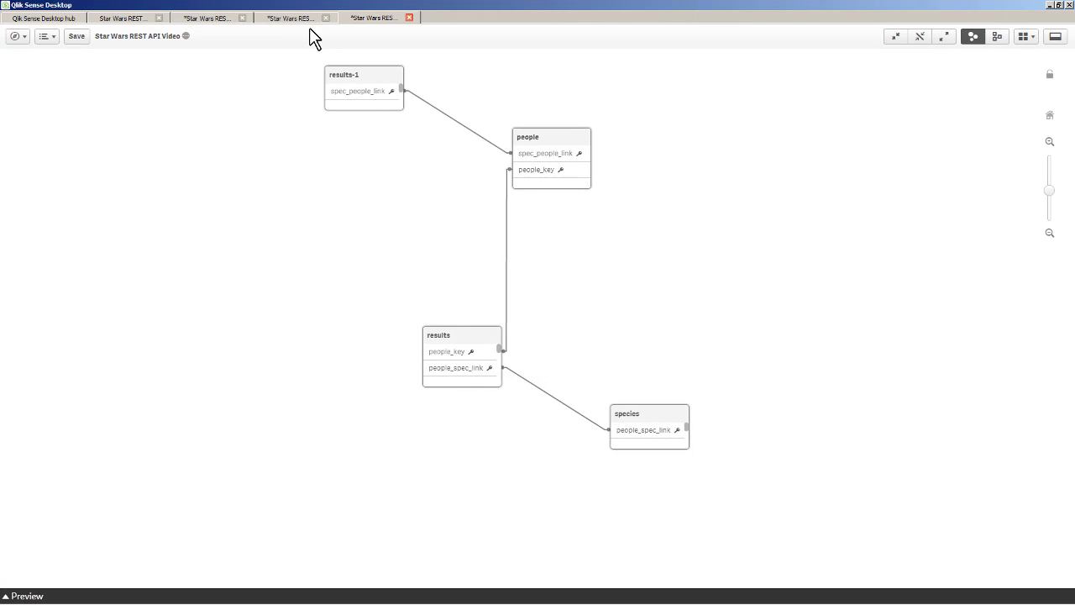
# Place a KPI in the upper-left part of My new sheet with Count(people_name) as its measure.
pyautogui.click(216, 18)
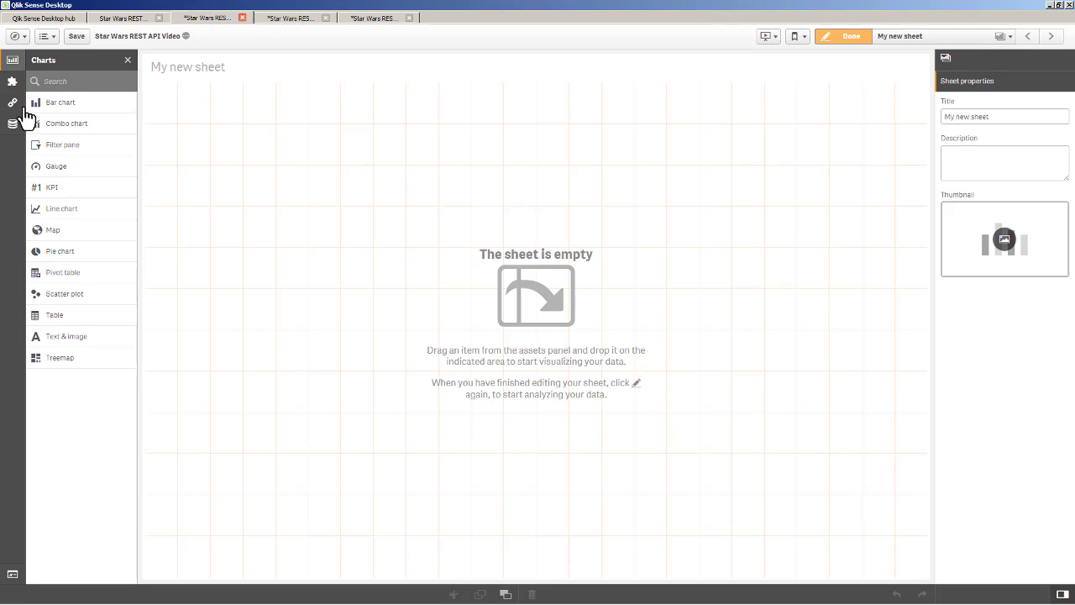
pyautogui.moveTo(59, 187); pyautogui.dragTo(497, 533)
pyautogui.moveTo(533, 576); pyautogui.dragTo(476, 296)
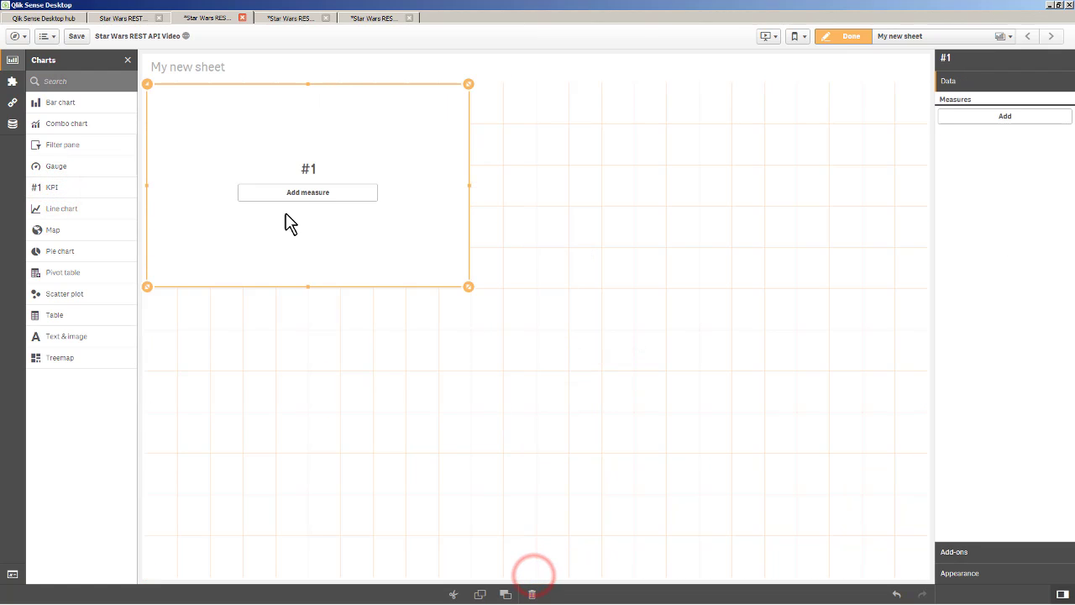
pyautogui.click(293, 195)
pyautogui.scroll(-3, 445, 212)
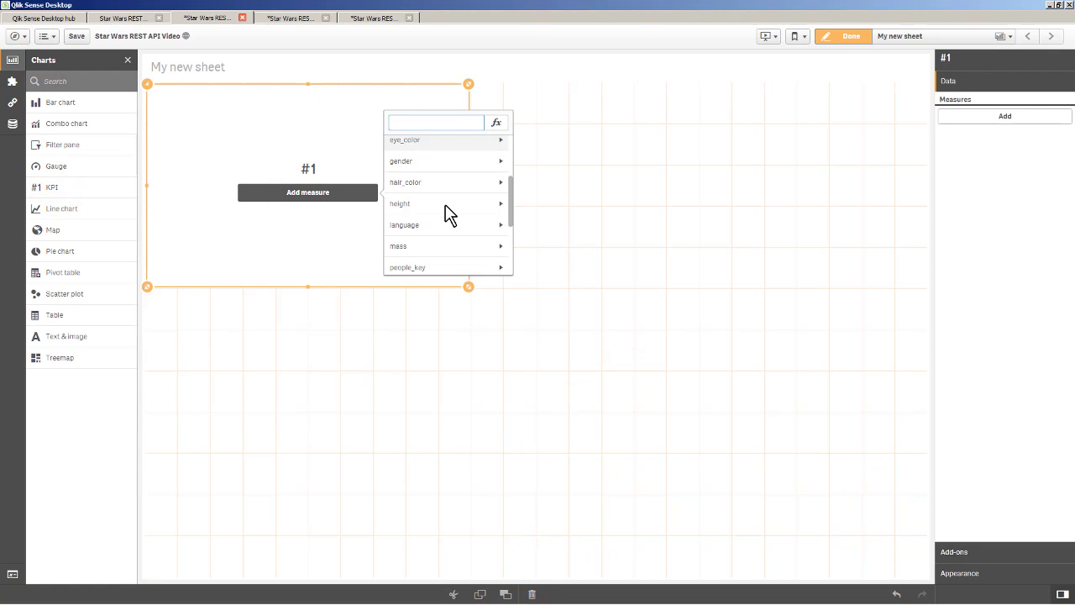
pyautogui.click(462, 230)
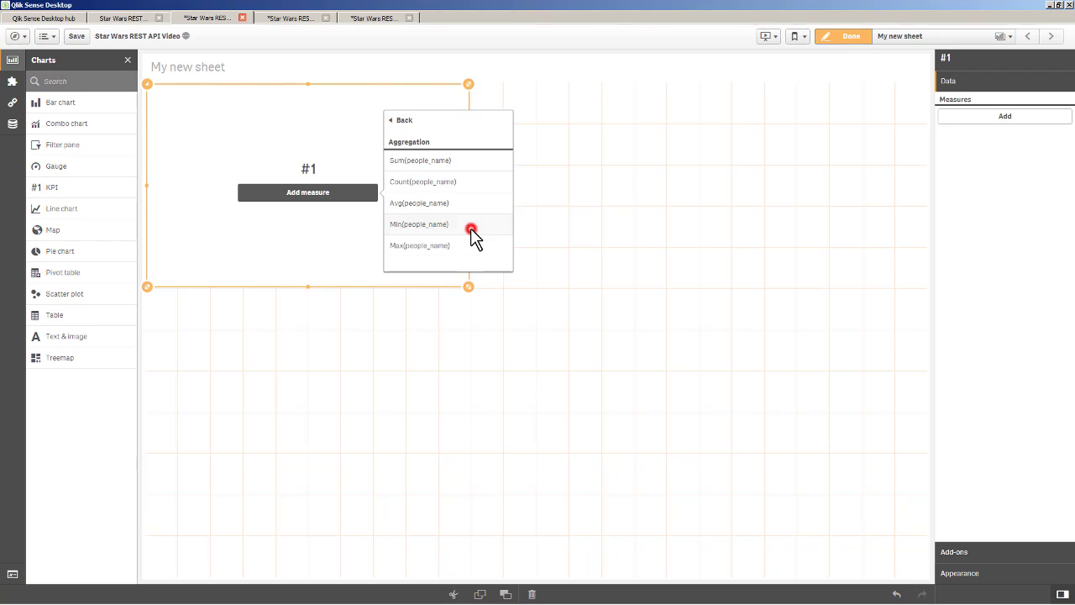
pyautogui.click(451, 182)
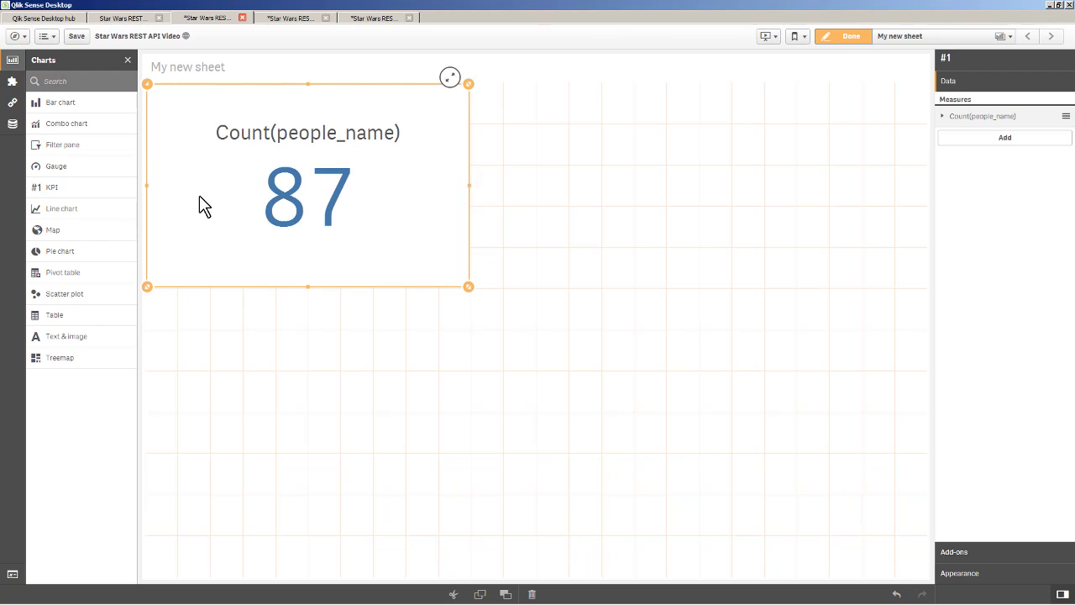
# Add Count(spec_type) as a second measure to the KPI.
pyautogui.click(12, 124)
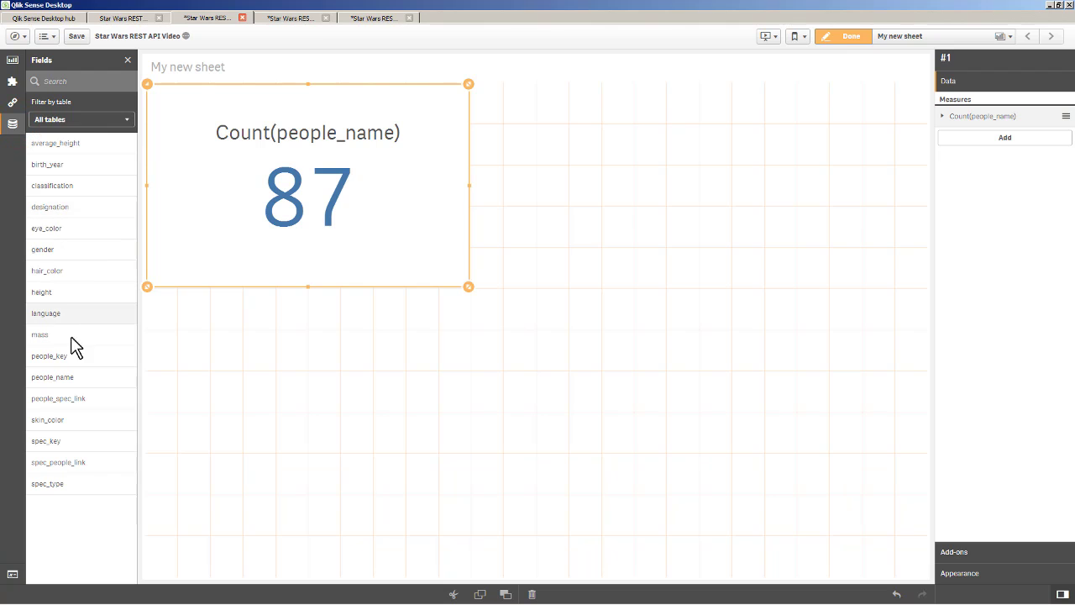
pyautogui.moveTo(59, 482); pyautogui.dragTo(364, 182)
pyautogui.click(358, 175)
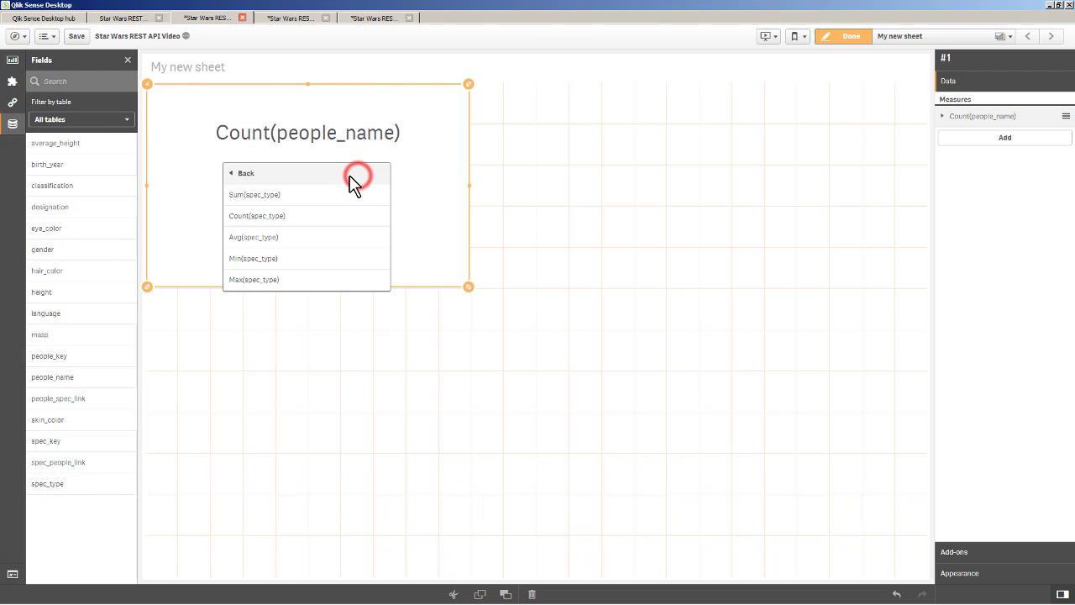
pyautogui.click(332, 214)
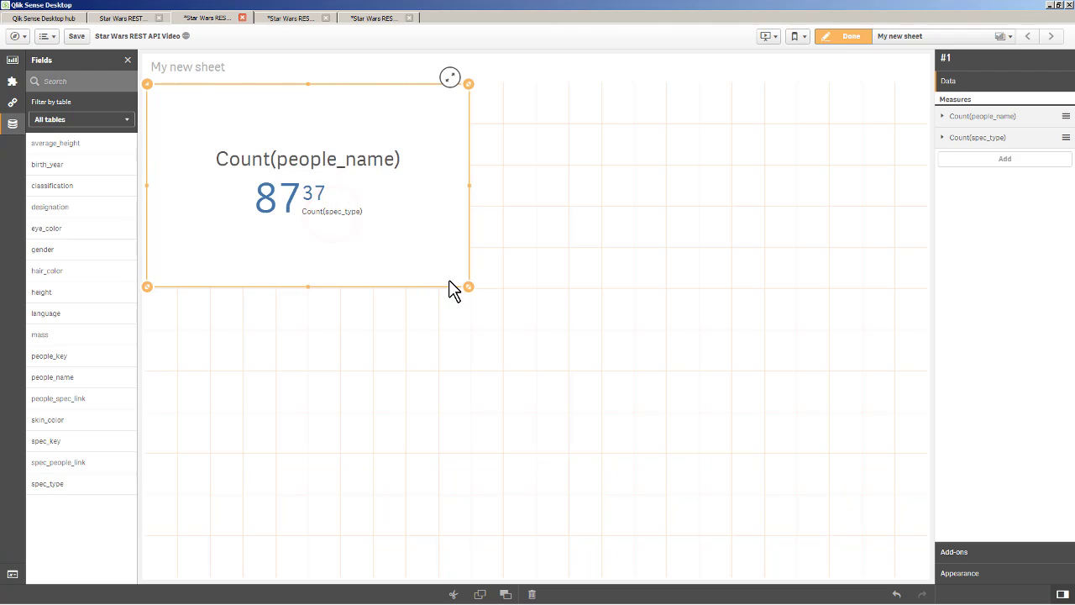
# Label the KPI's Count(people_name) measure People Count and its Count(spec_type) measure Spec Count.
pyautogui.click(989, 117)
pyautogui.click(983, 189)
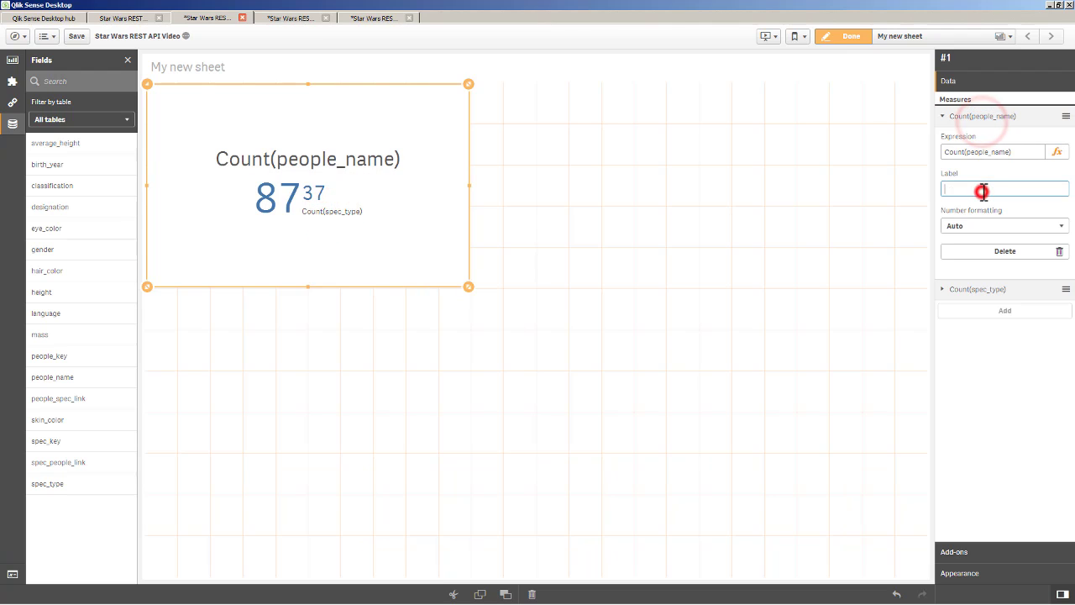
pyautogui.write('People')
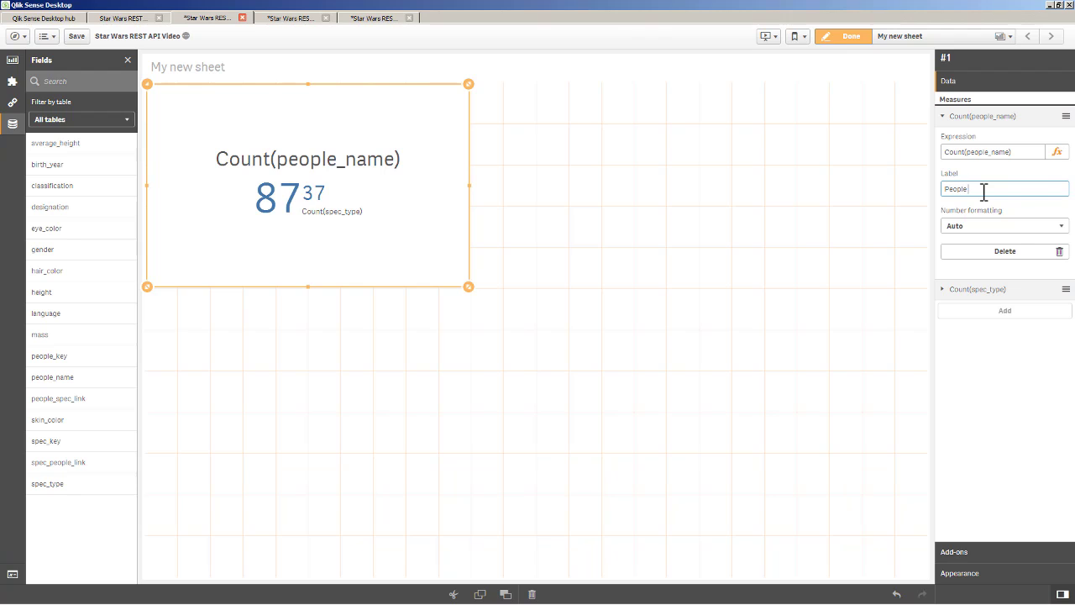
pyautogui.write(' Count')
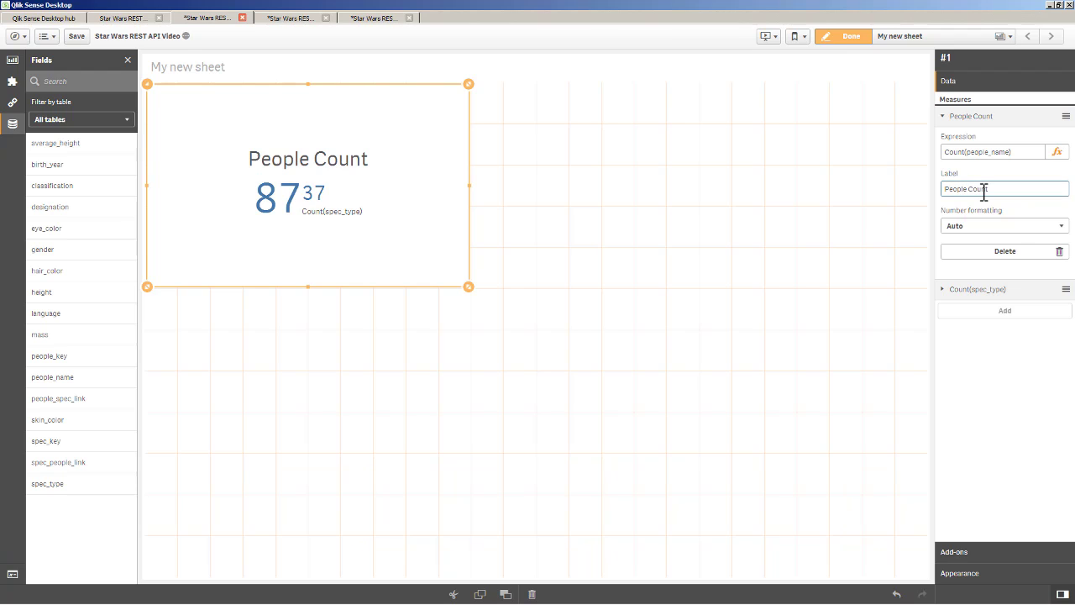
pyautogui.click(973, 289)
pyautogui.click(976, 363)
pyautogui.write('Spe')
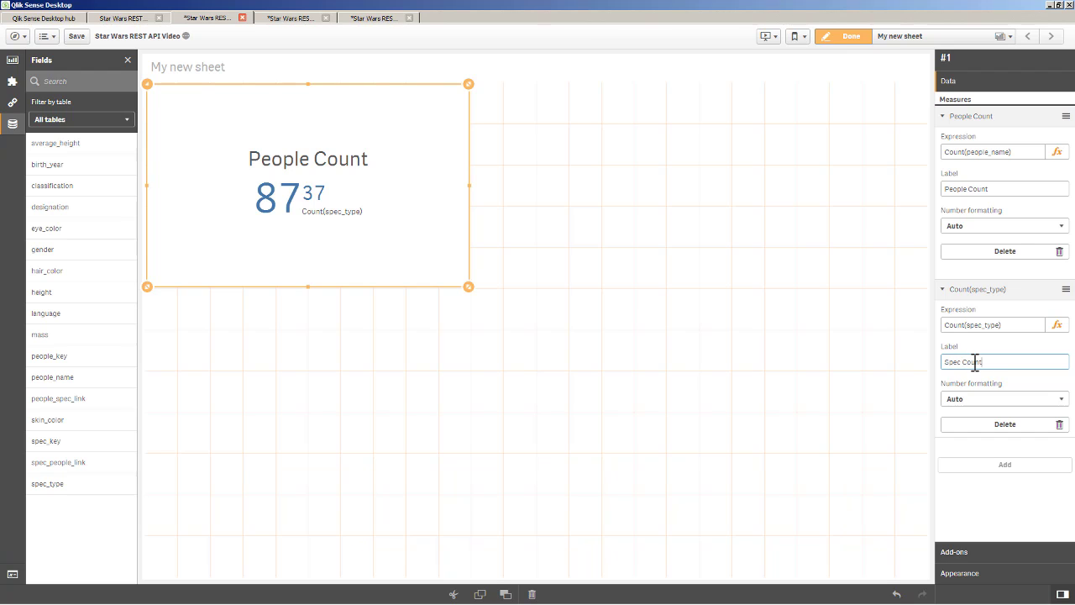
pyautogui.write('c Count')
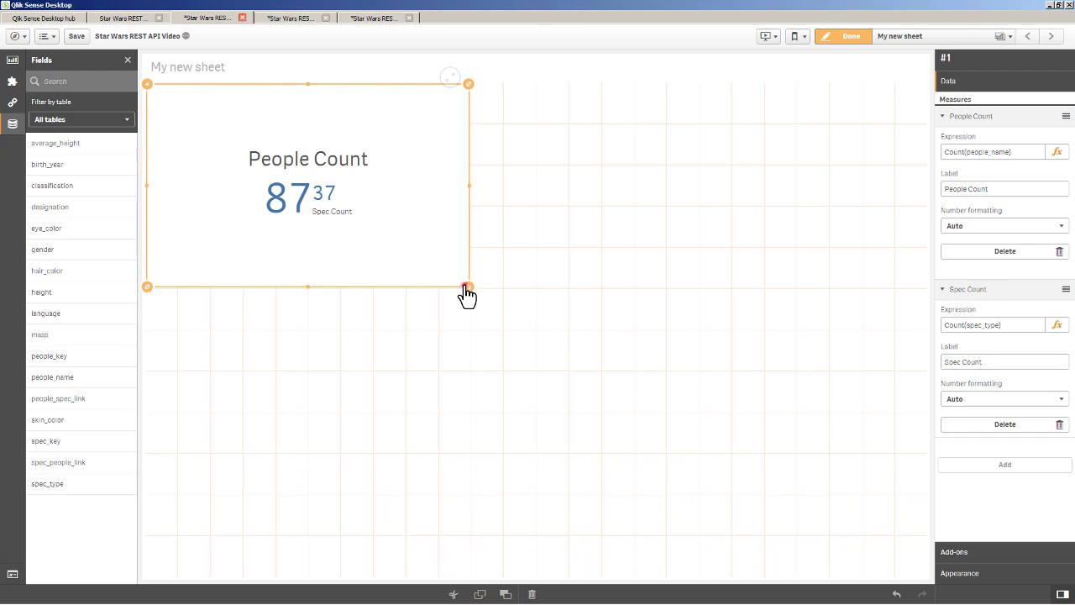
# Shrink the KPI and stack narrow gender and hair_color filter panes beneath it.
pyautogui.moveTo(467, 288); pyautogui.dragTo(280, 206)
pyautogui.moveTo(68, 243); pyautogui.dragTo(515, 456)
pyautogui.moveTo(534, 574); pyautogui.dragTo(240, 288)
pyautogui.moveTo(56, 271); pyautogui.dragTo(285, 478)
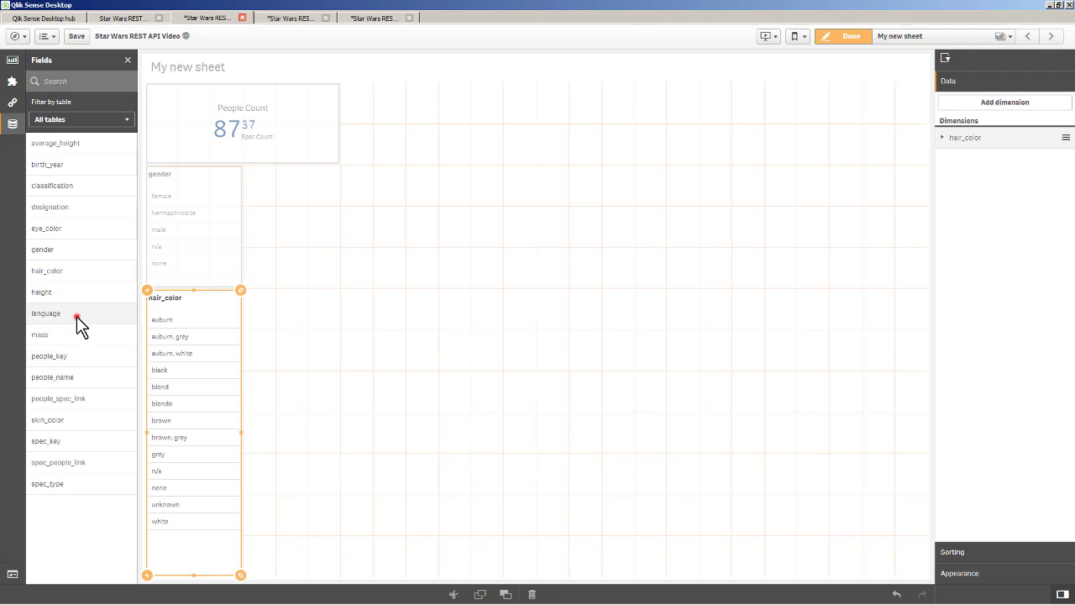
# Add a language filter pane beside gender and hair_color and a tall, narrowed people_name pane next to it, and finish editing.
pyautogui.moveTo(76, 316); pyautogui.dragTo(314, 306)
pyautogui.moveTo(276, 576); pyautogui.dragTo(263, 579)
pyautogui.moveTo(50, 377); pyautogui.dragTo(366, 394)
pyautogui.moveTo(629, 575); pyautogui.dragTo(468, 576)
pyautogui.click(844, 37)
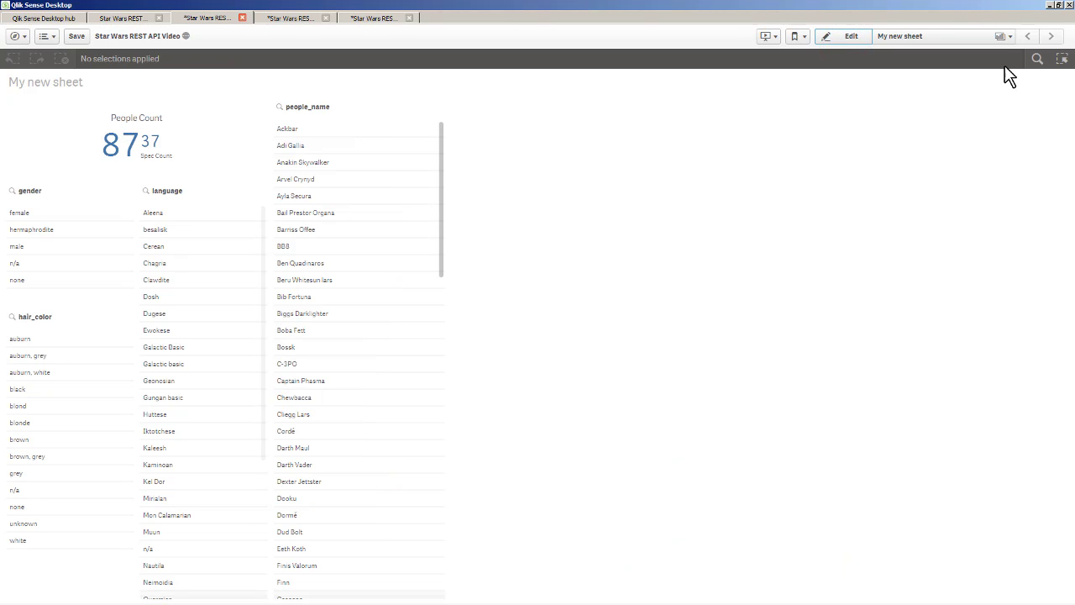
# Search the app data for droid, apply the Droid selection in spec_type, and clear that selection.
pyautogui.click(1037, 61)
pyautogui.write('droid')
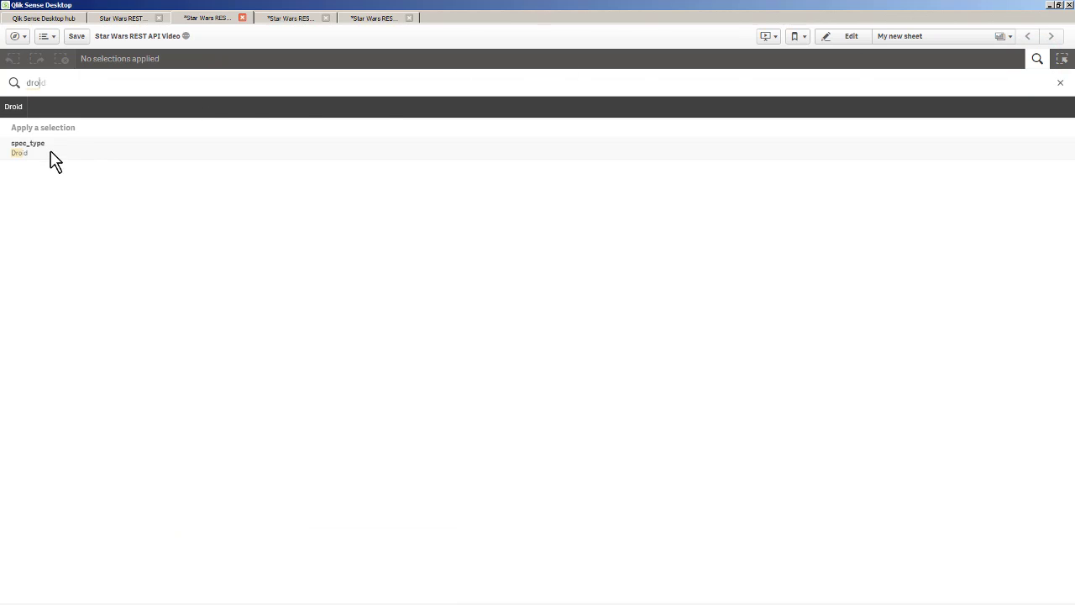
pyautogui.click(50, 154)
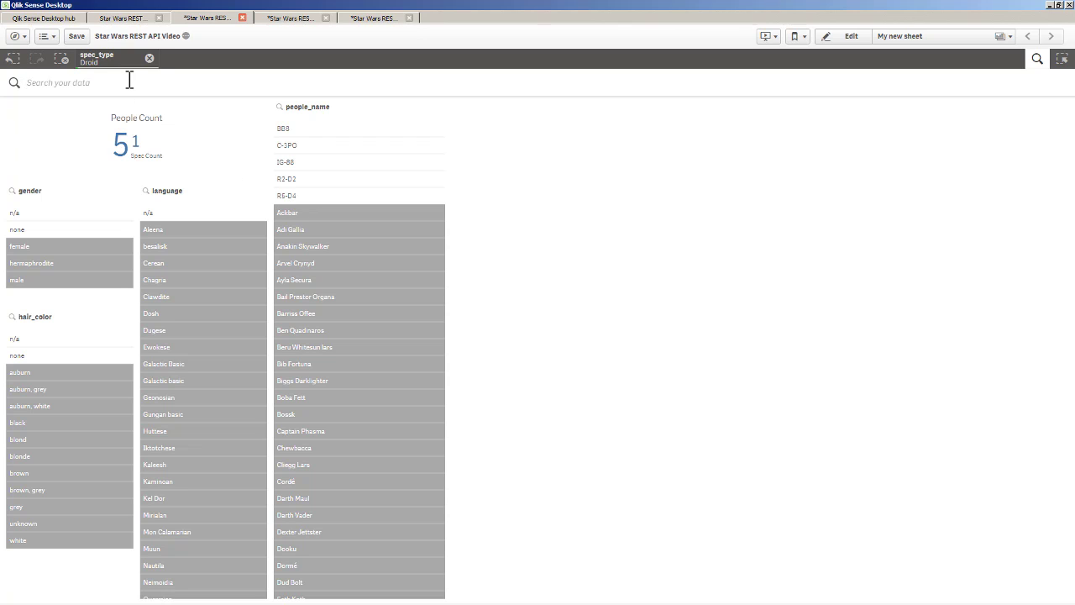
pyautogui.click(150, 58)
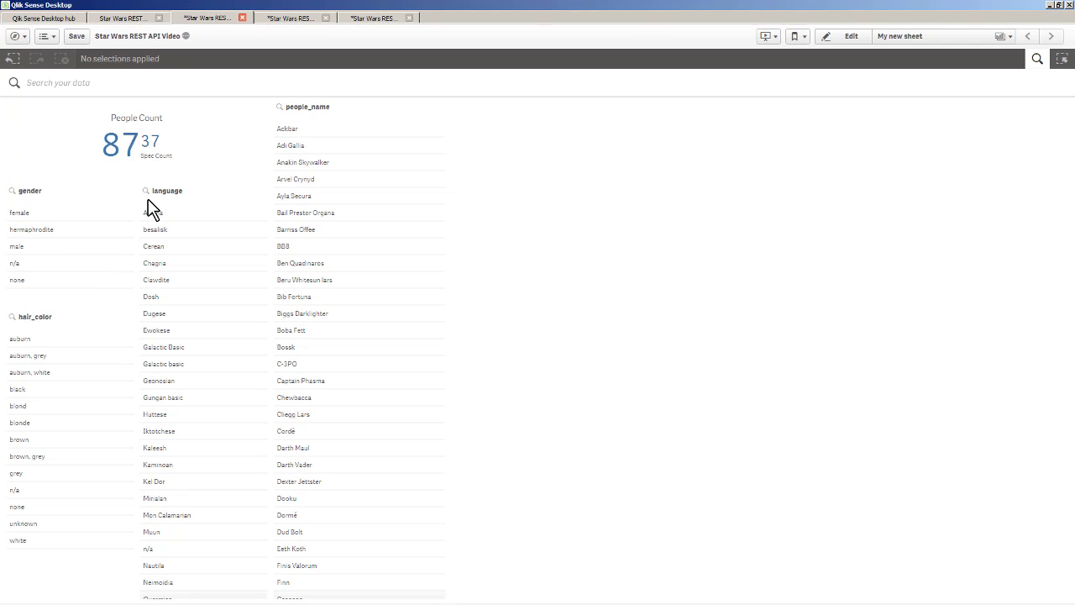
# Add spec_type as a second dimension to the hair_color filter pane and finish editing the sheet.
pyautogui.click(836, 36)
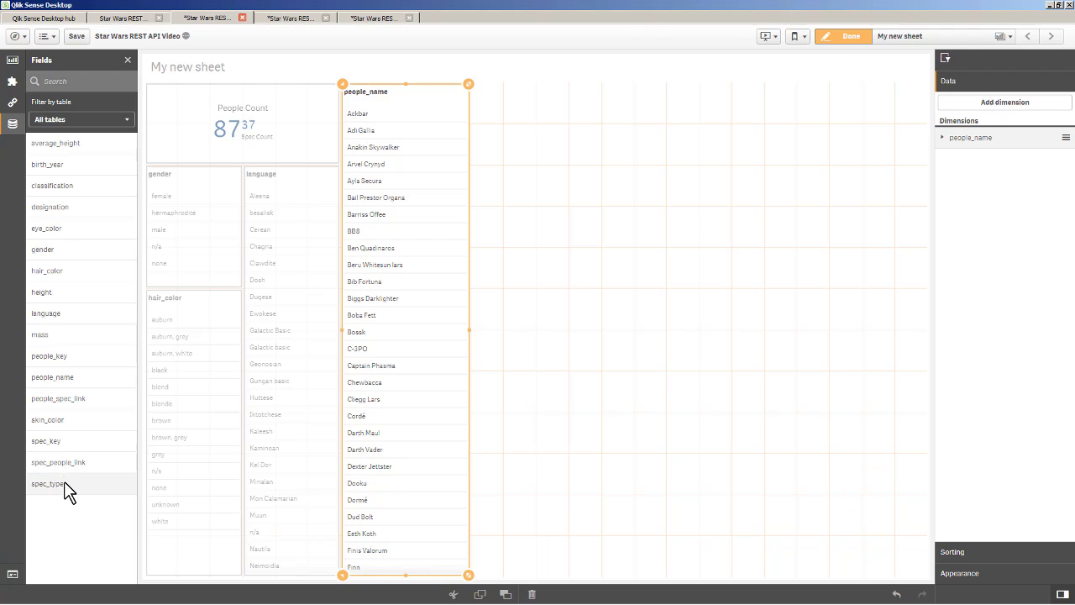
pyautogui.moveTo(64, 483); pyautogui.dragTo(195, 508)
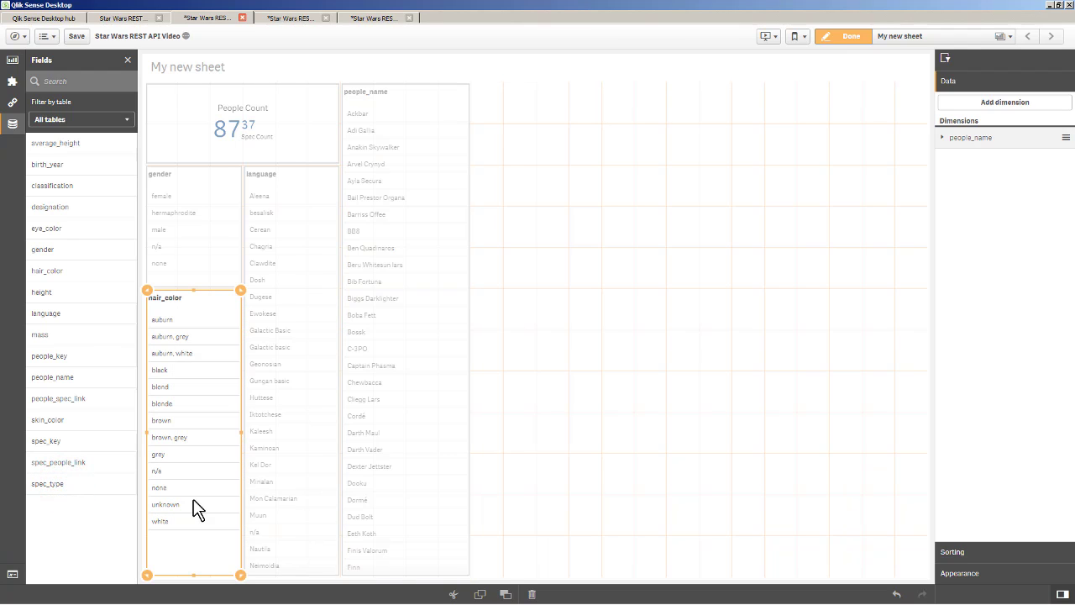
pyautogui.moveTo(243, 584)
pyautogui.mouseDown()
pyautogui.moveTo(226, 504)
pyautogui.moveTo(238, 564)
pyautogui.mouseUp()
pyautogui.click(842, 38)
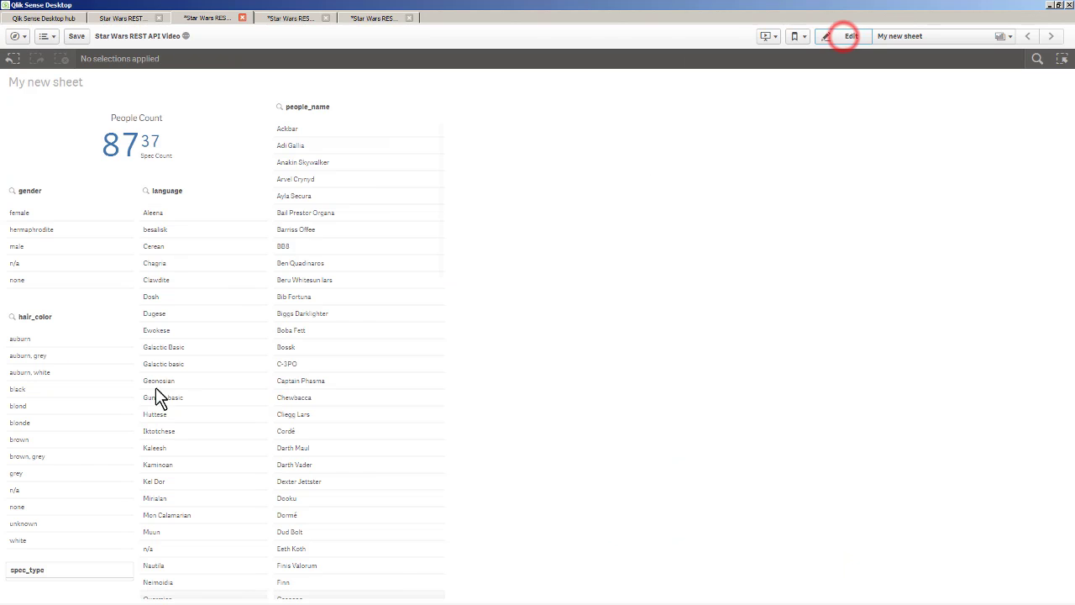
# Filter the sheet to Human in spec_type and blond in hair_color, and return the sheet to edit mode.
pyautogui.click(42, 571)
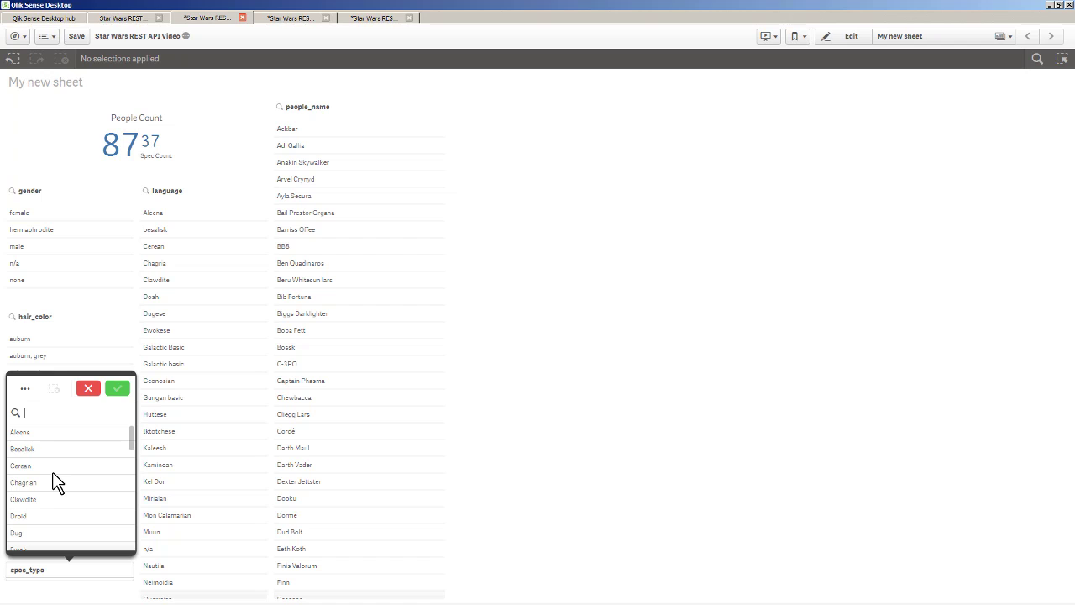
pyautogui.write('hum')
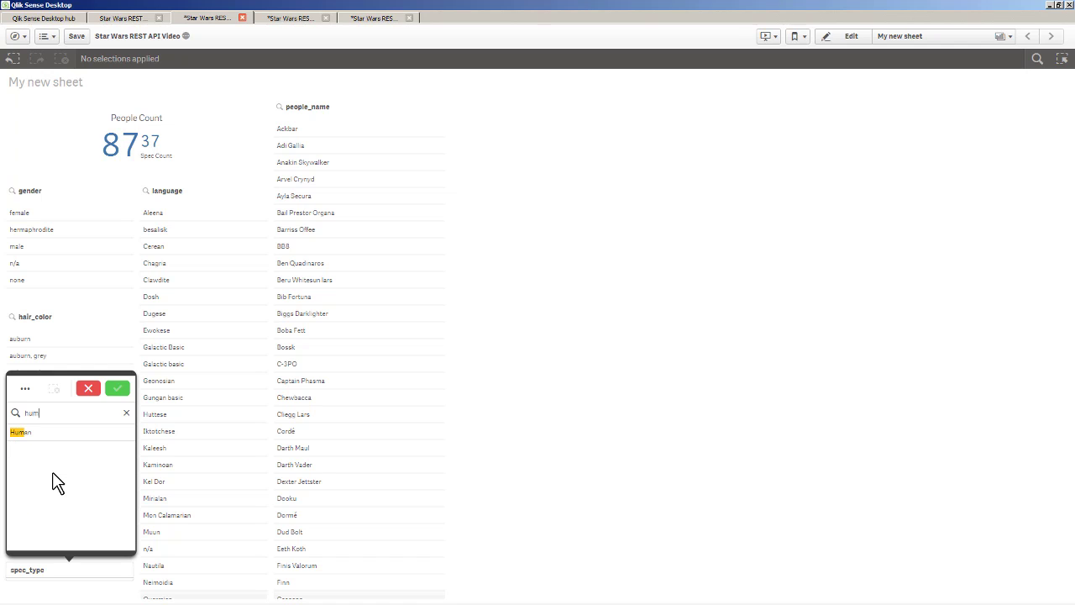
pyautogui.click(37, 433)
pyautogui.click(116, 388)
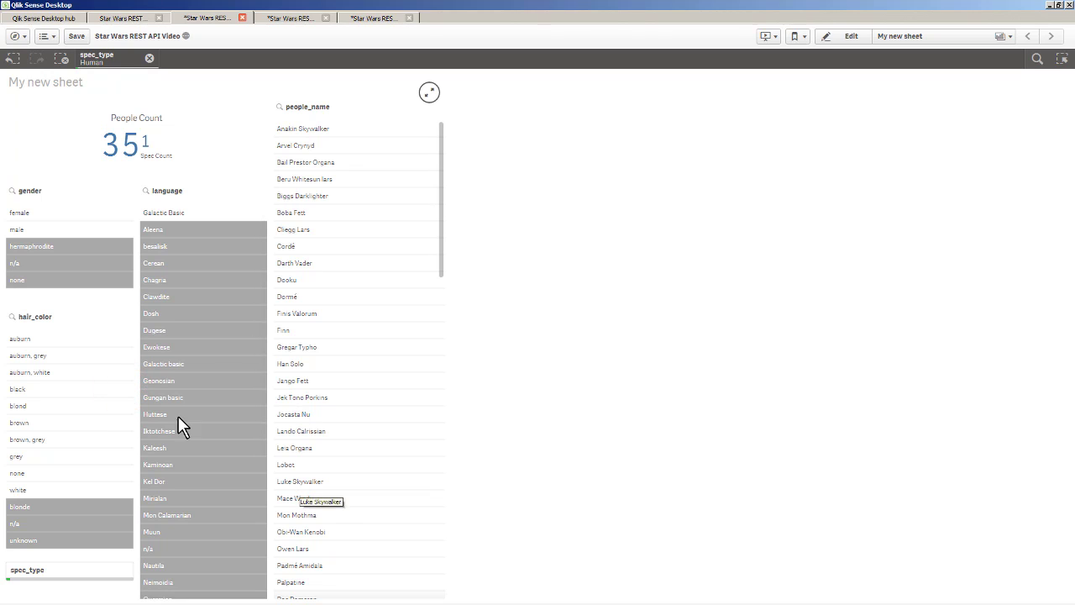
pyautogui.click(47, 406)
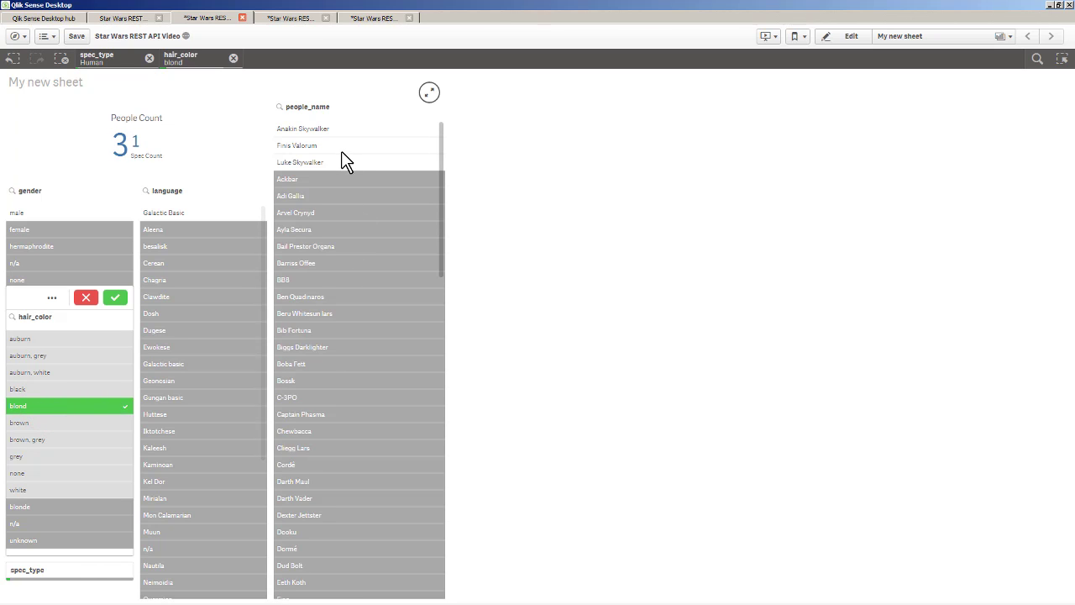
pyautogui.click(845, 36)
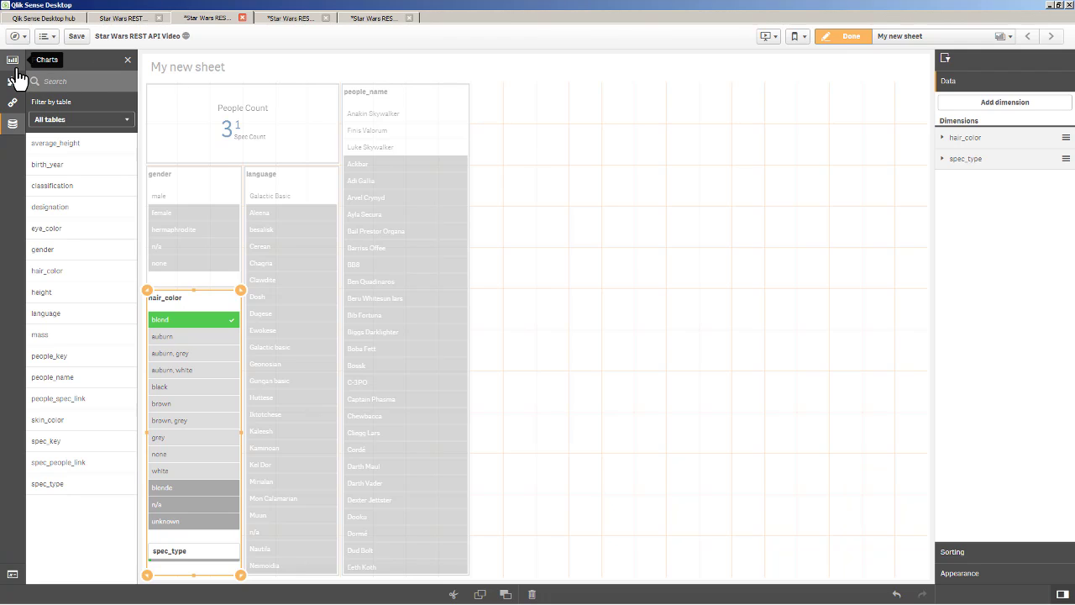
# Switch to Firefox and examine the sense-media-box project page, including its supported media types, screenshots and installation notes.
pyautogui.hotkey('alt', 'Tab')
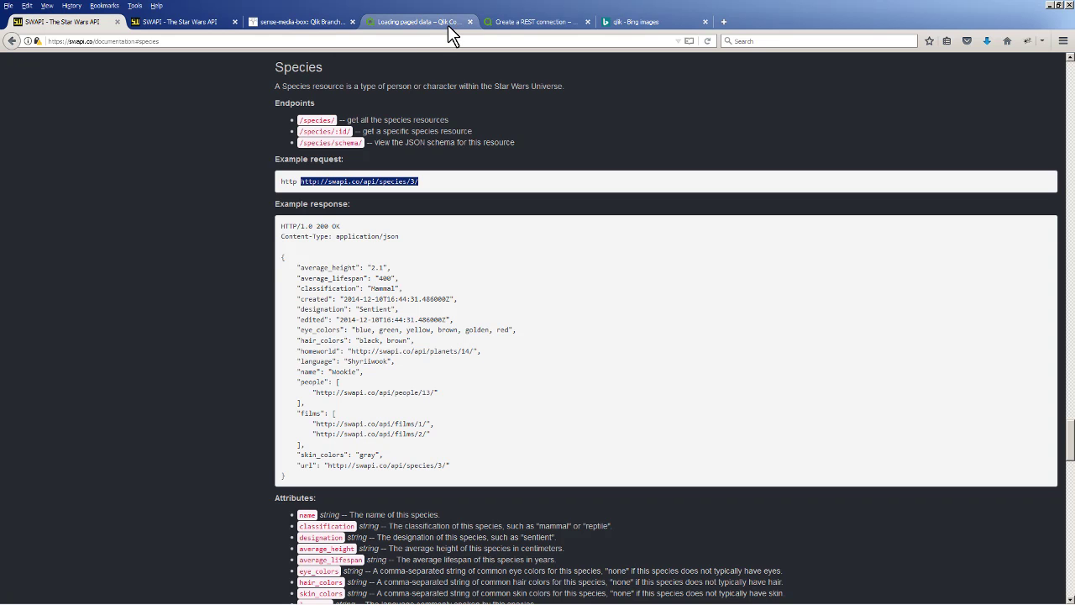
pyautogui.click(319, 23)
pyautogui.scroll(-15, 420, 221)
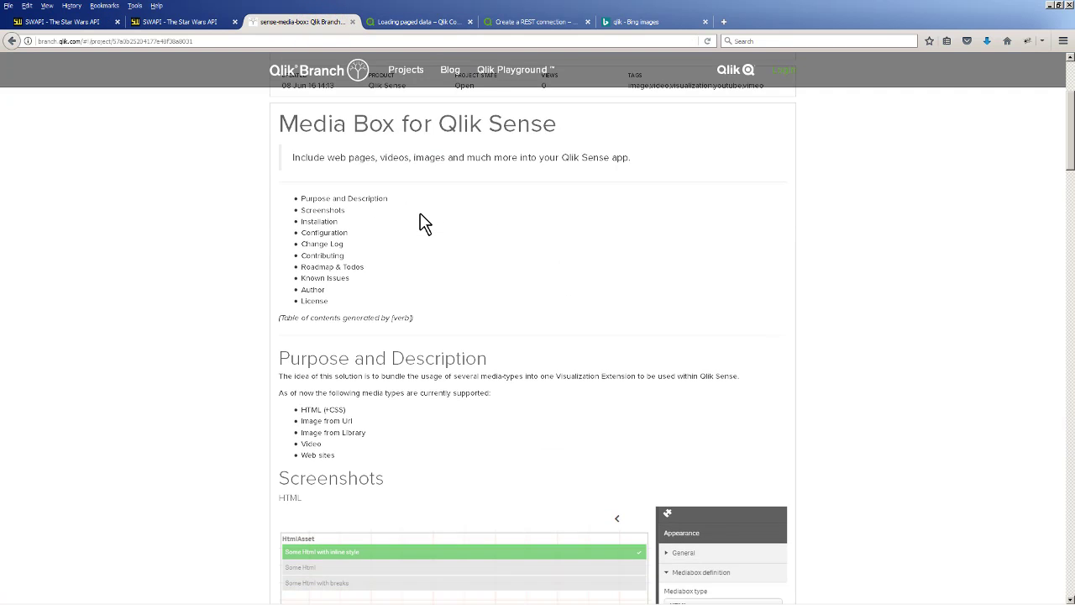
pyautogui.scroll(-12, 422, 224)
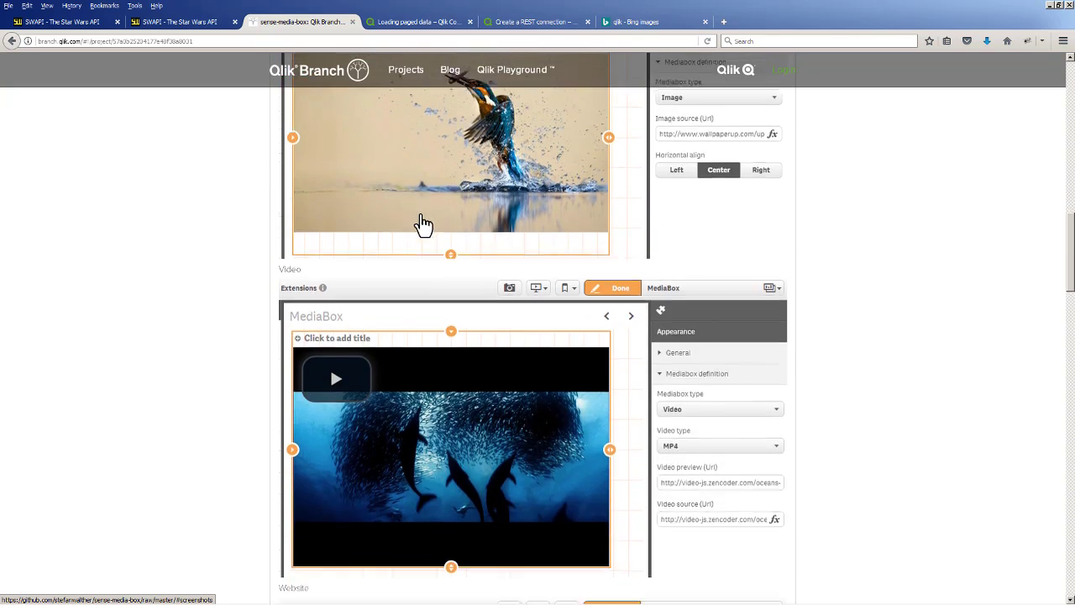
pyautogui.scroll(-3, 424, 225)
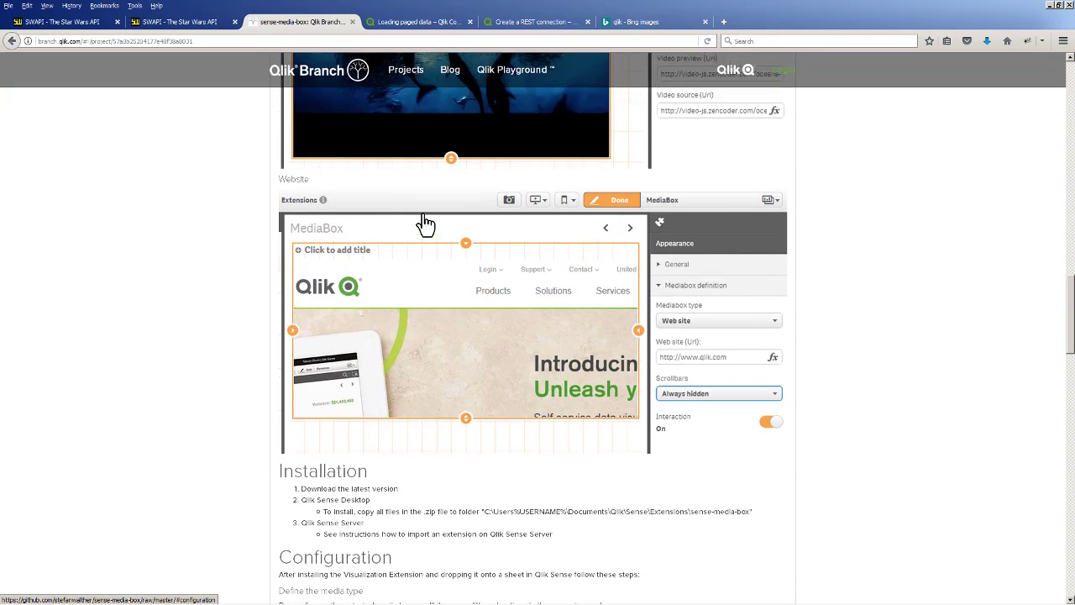
pyautogui.scroll(9, 424, 223)
pyautogui.scroll(10, 424, 223)
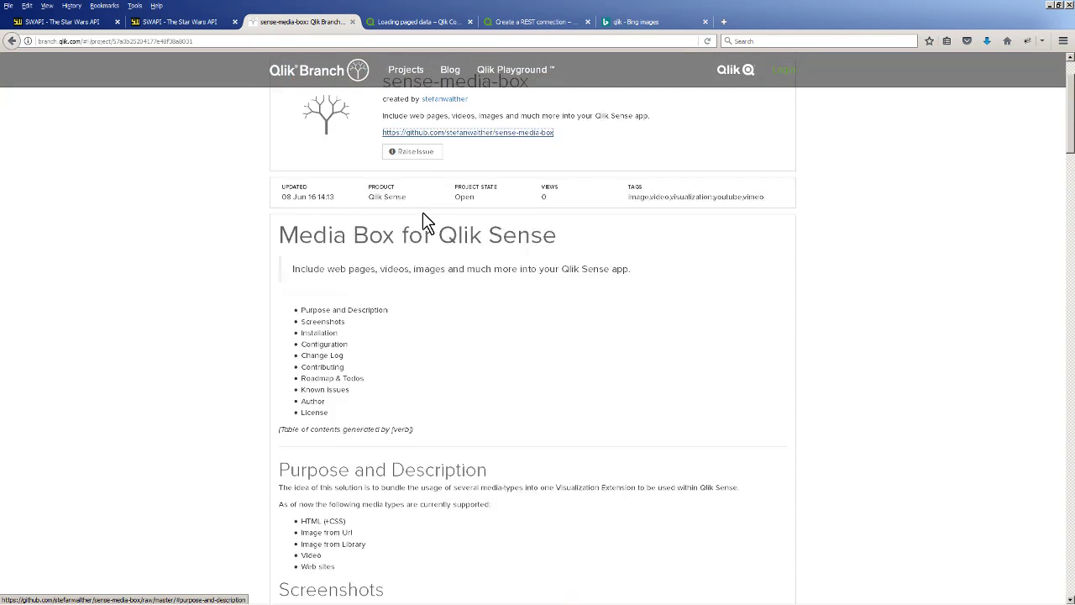
# Switch back to Qlik Sense, place the Media Box extension in the empty area beside people_name, and set its MediaBox type to Web site.
pyautogui.hotkey('alt', 'Tab')
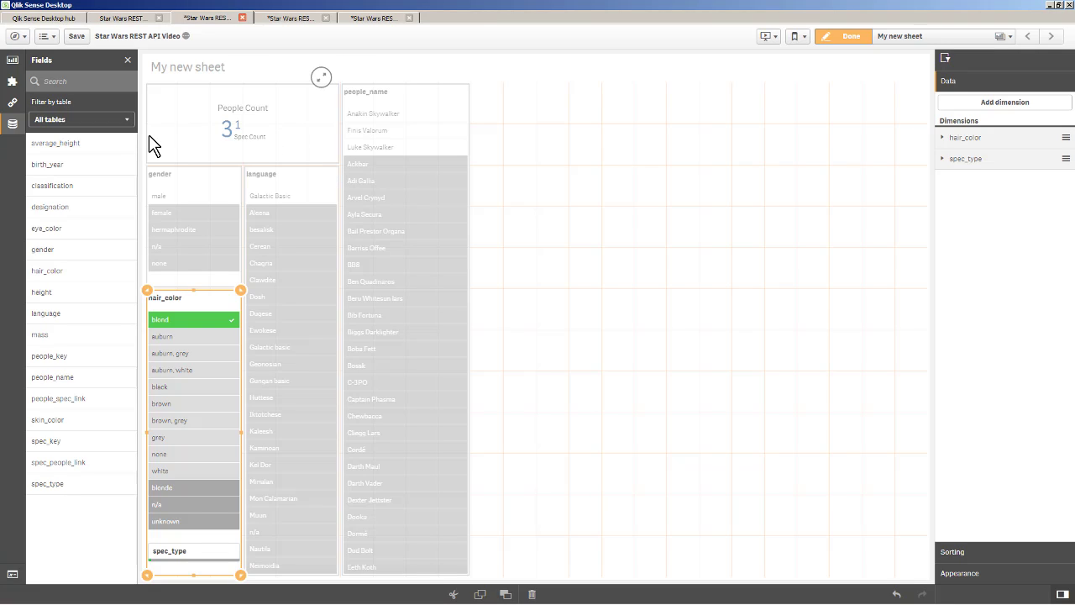
pyautogui.click(16, 89)
pyautogui.click(51, 104)
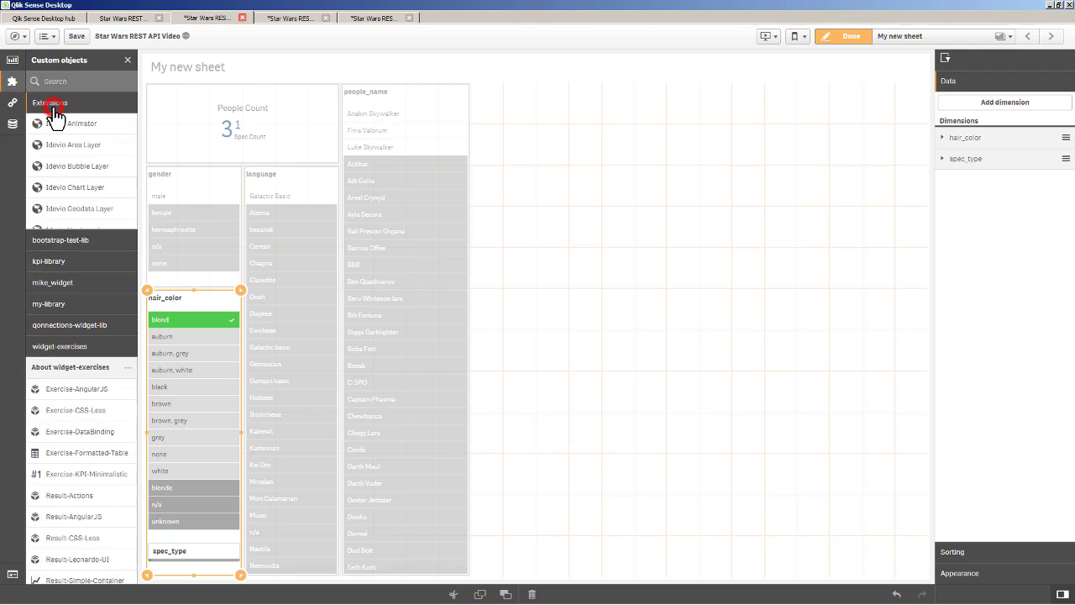
pyautogui.moveTo(73, 293); pyautogui.dragTo(710, 326)
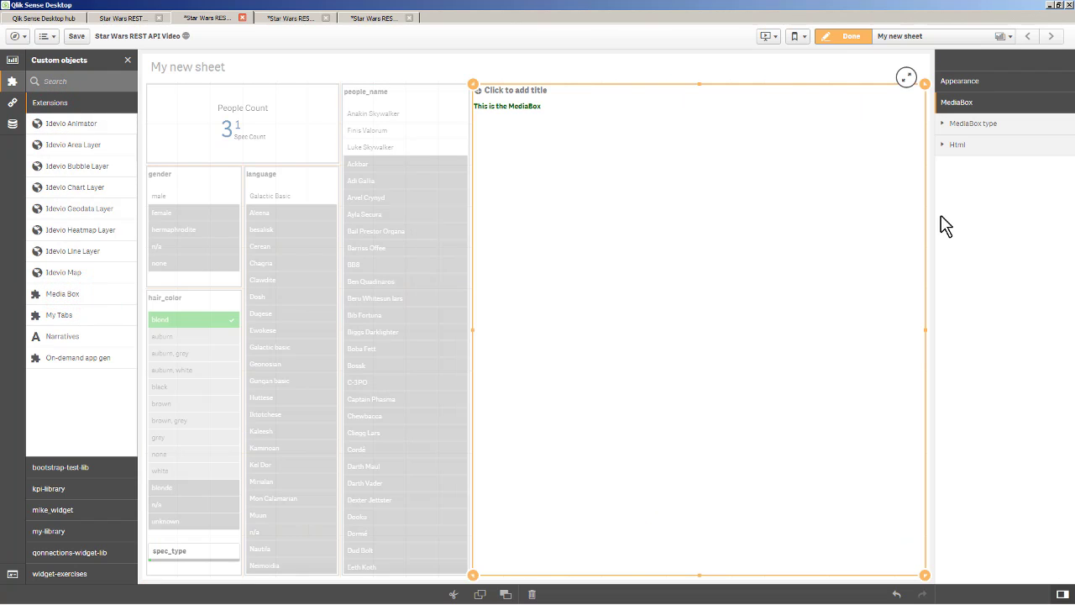
pyautogui.click(961, 145)
pyautogui.click(957, 126)
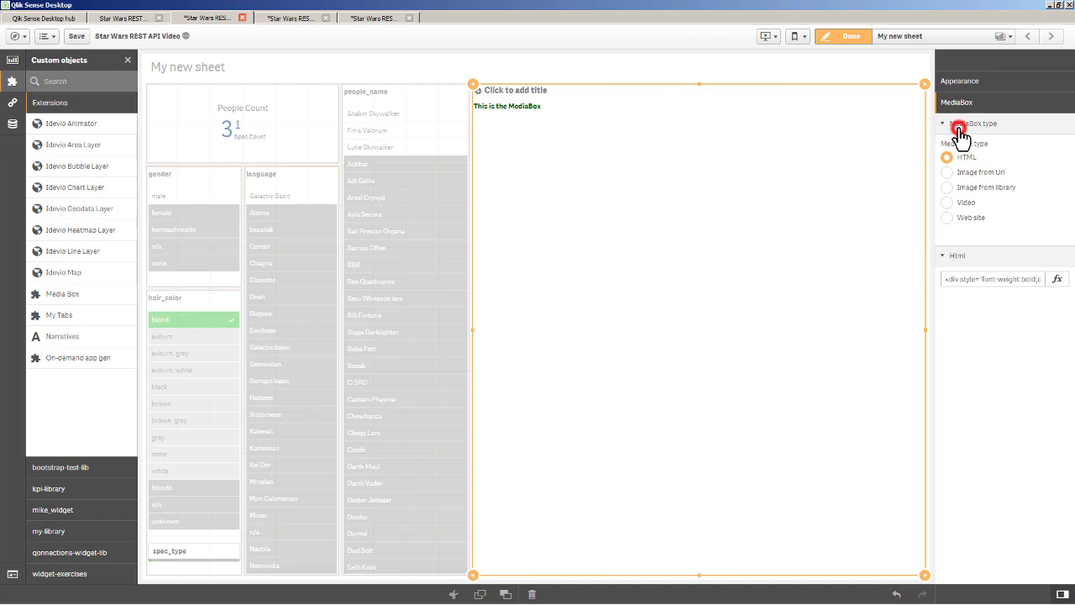
pyautogui.click(947, 216)
# Switch to Firefox and examine the web address of the Bing image search for qlik.
pyautogui.hotkey('alt', 'Tab')
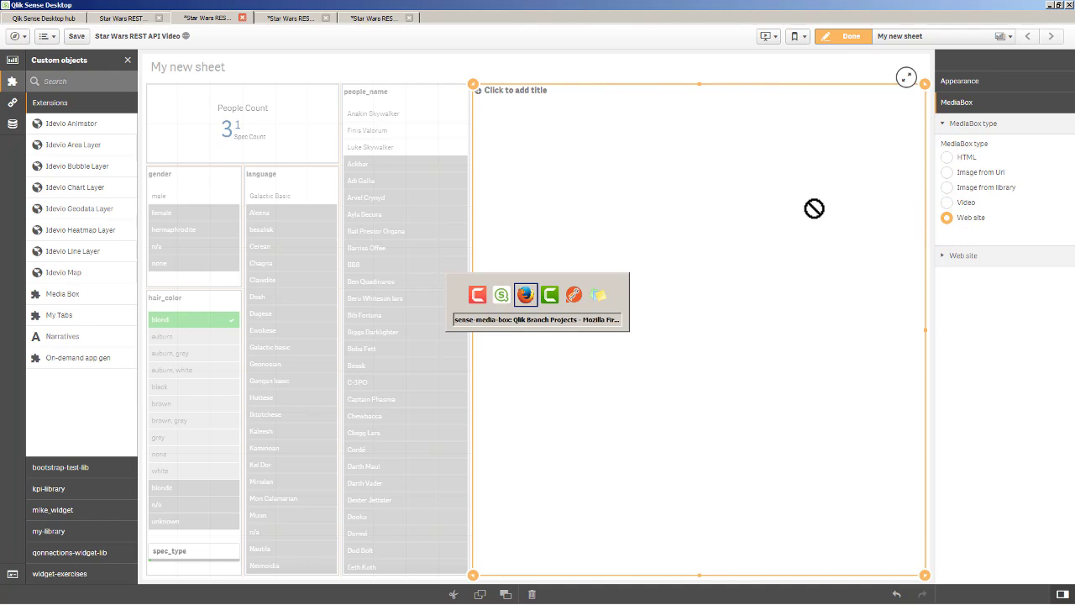
pyautogui.click(628, 23)
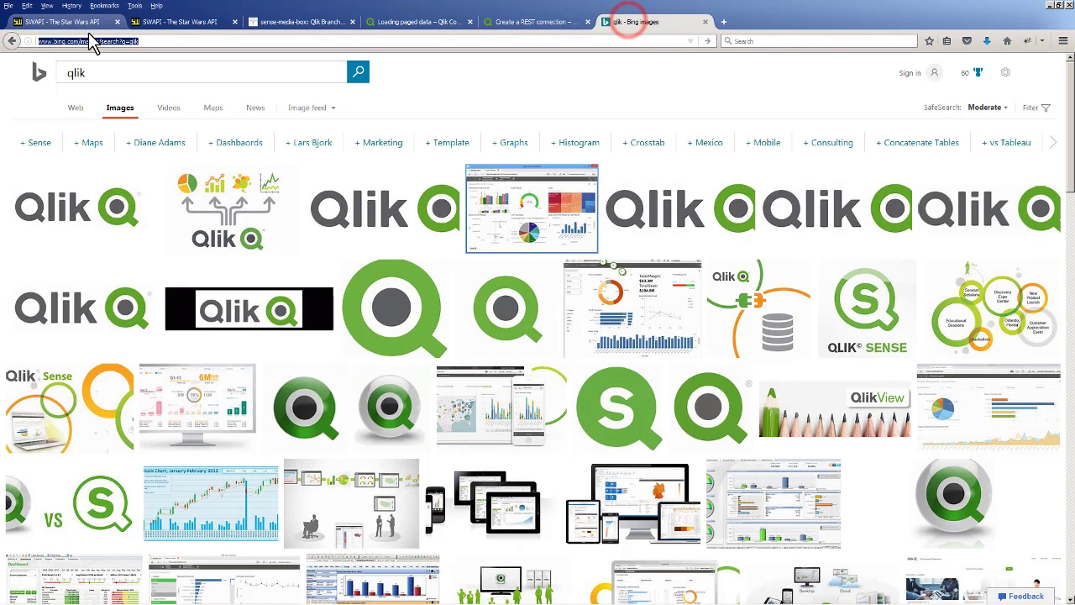
pyautogui.click(147, 41)
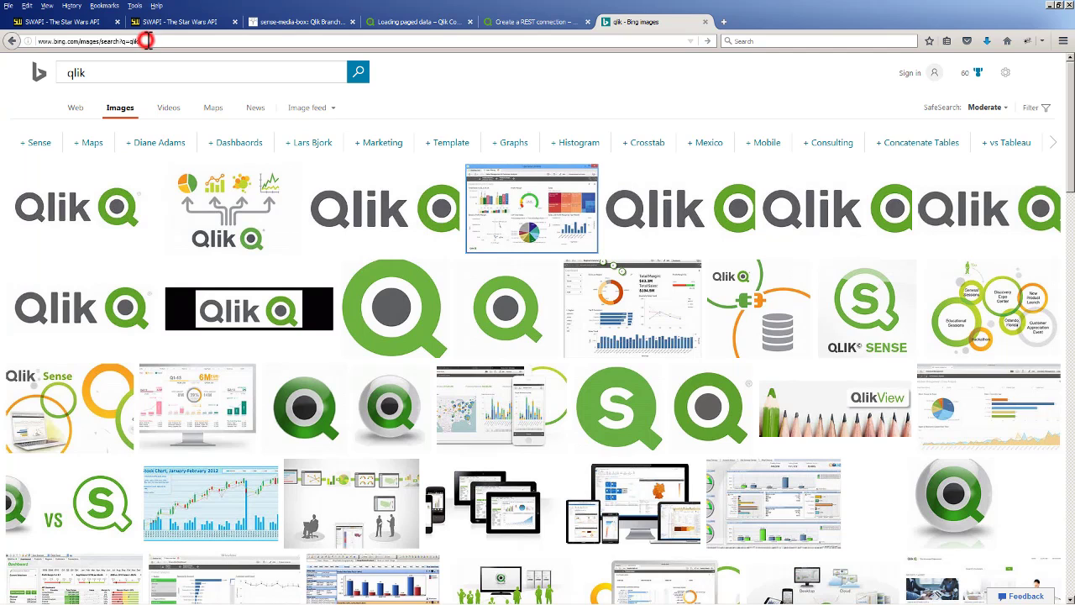
pyautogui.hotkey('alt', 'Tab')
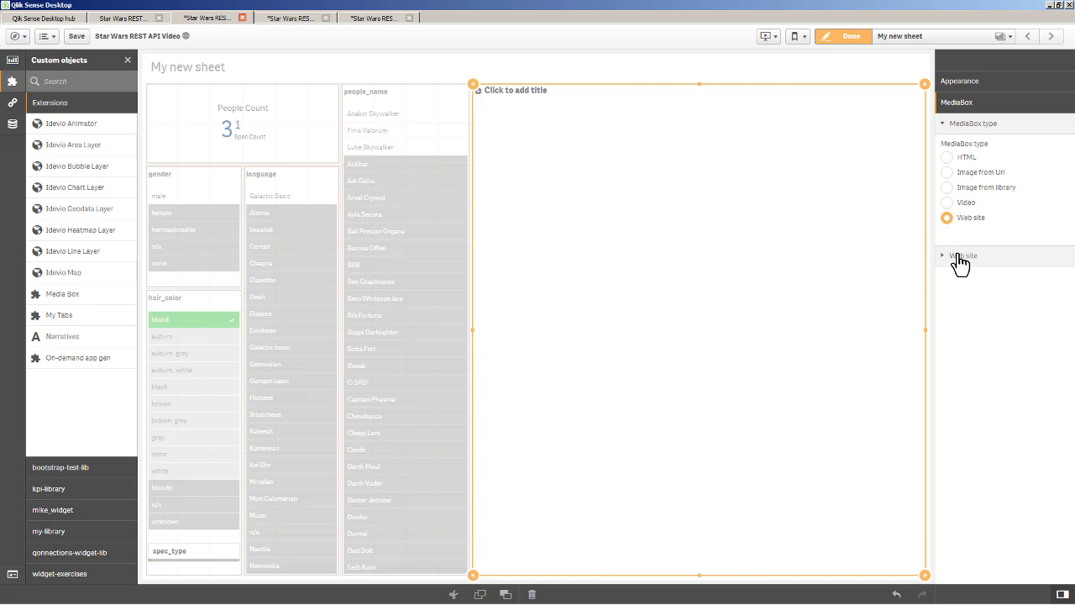
pyautogui.click(960, 263)
pyautogui.click(1057, 290)
pyautogui.click(558, 234)
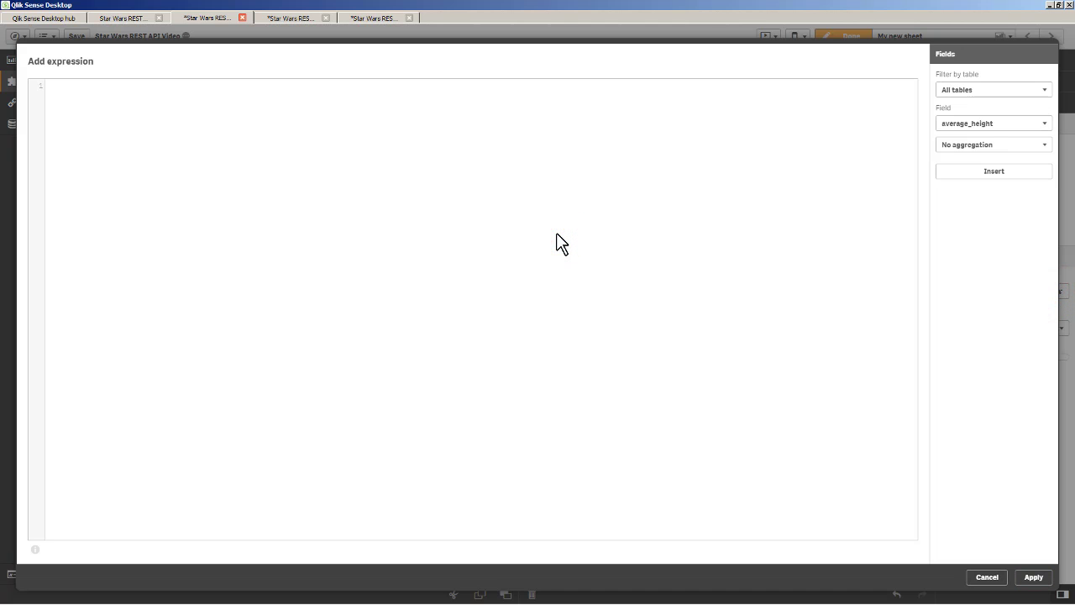
pyautogui.write('www.bing.com/images/search?q=qlik')
pyautogui.click(49, 87)
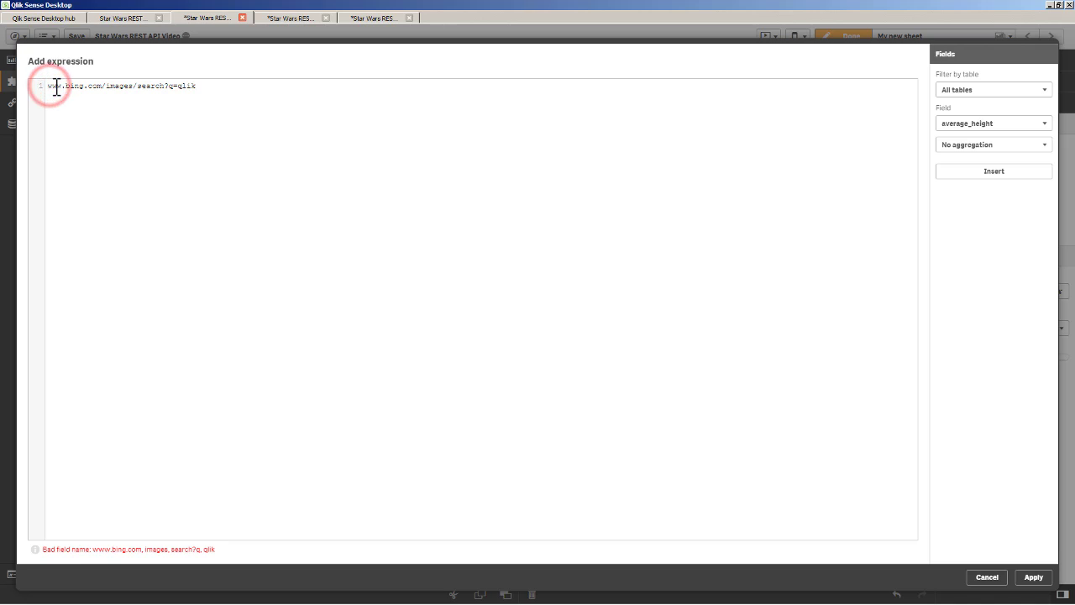
pyautogui.write('=')
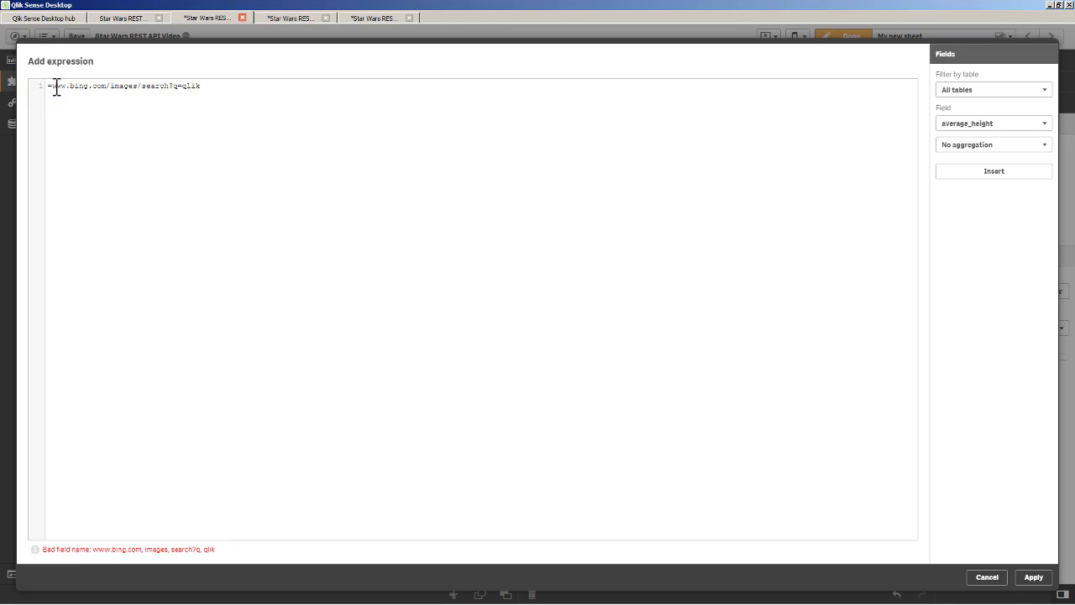
pyautogui.write("'http://")
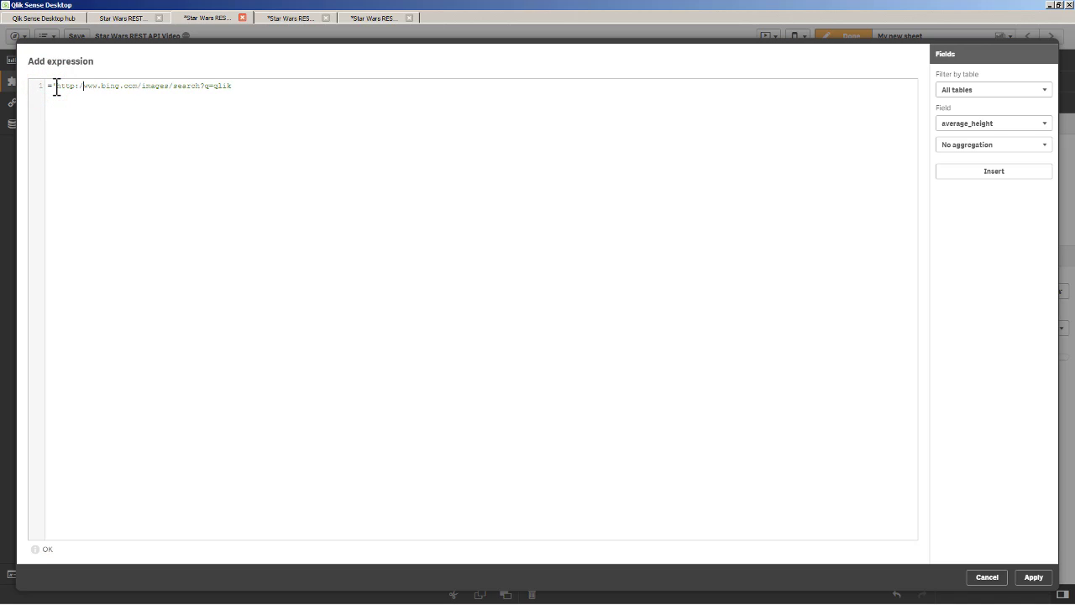
pyautogui.write('/')
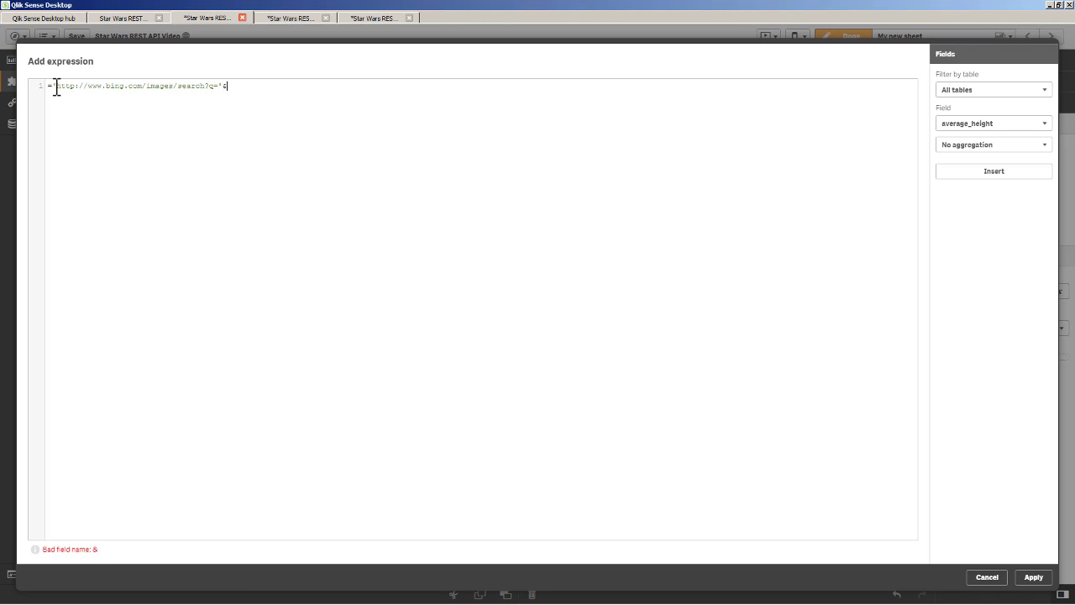
# Append GetFieldSelections(people_name) to the URL expression and apply it to the Media Box.
pyautogui.write('f')
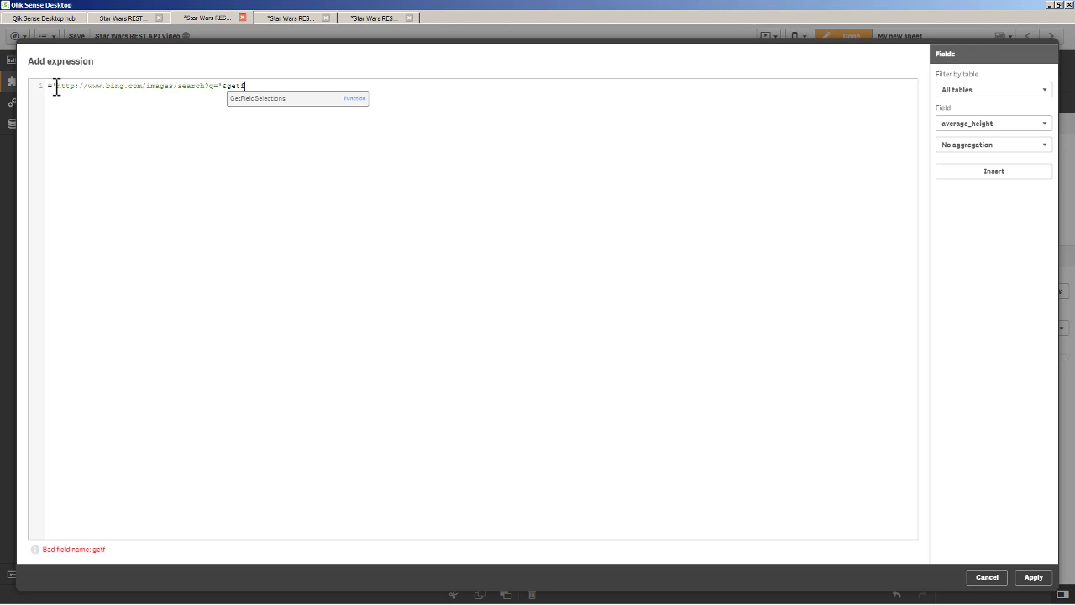
pyautogui.press('Return')
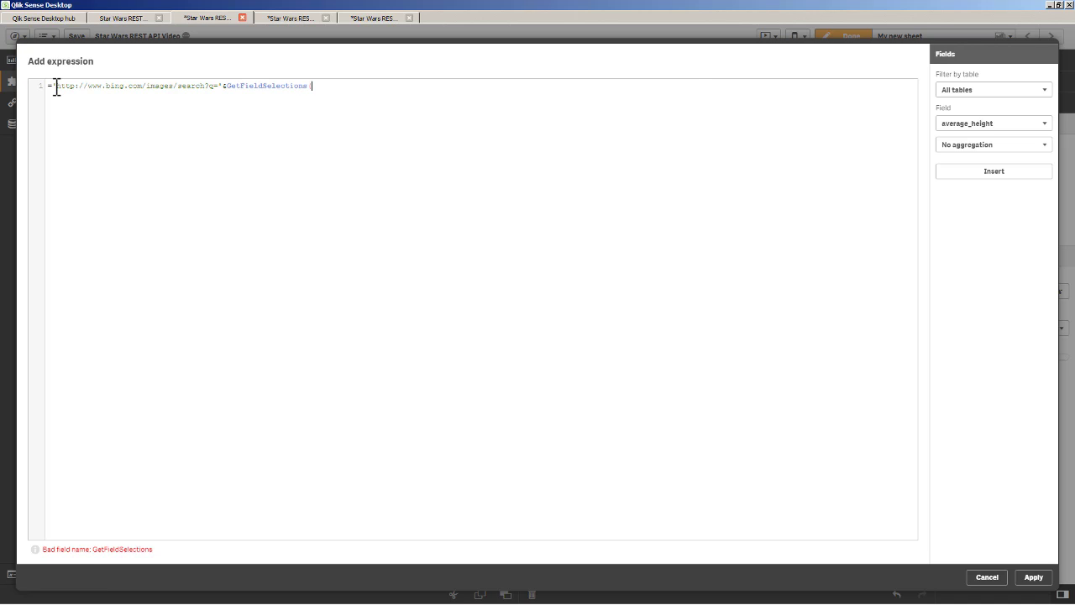
pyautogui.write('(')
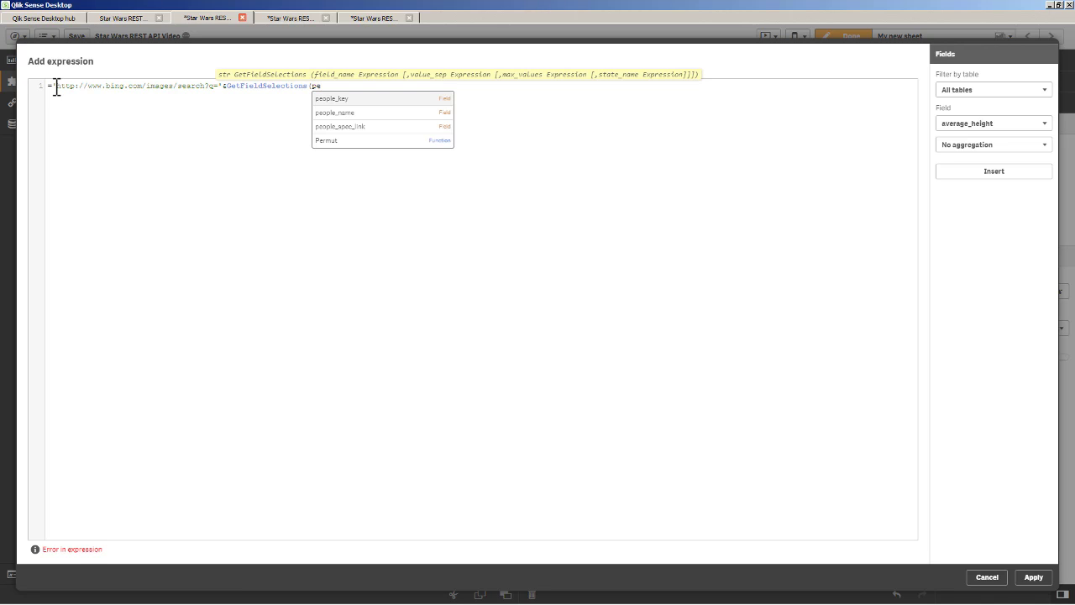
pyautogui.write('pe')
pyautogui.press('Down')
pyautogui.press('Return')
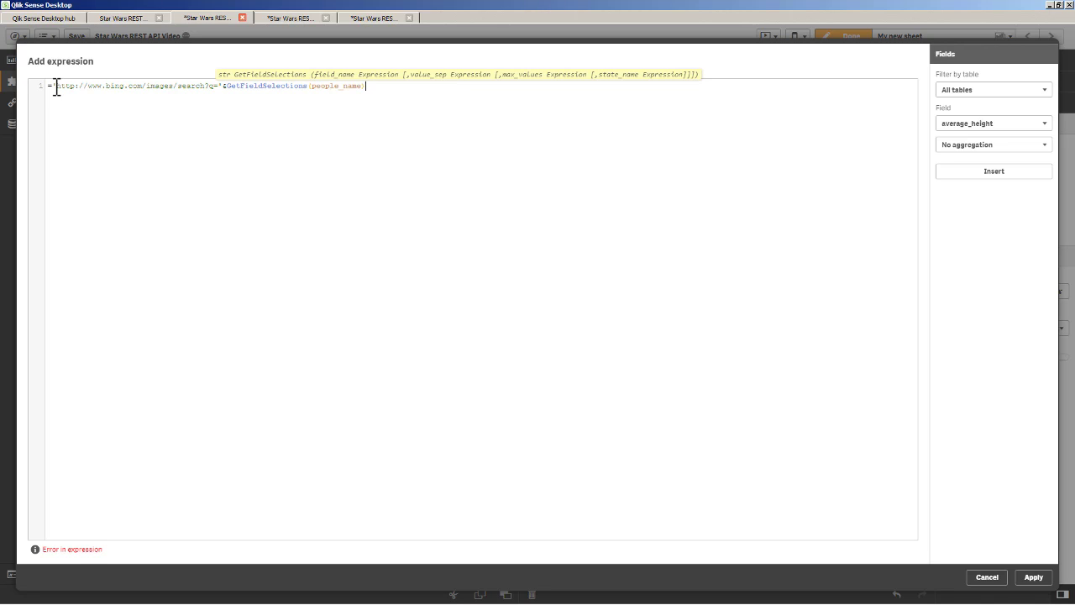
pyautogui.write(')')
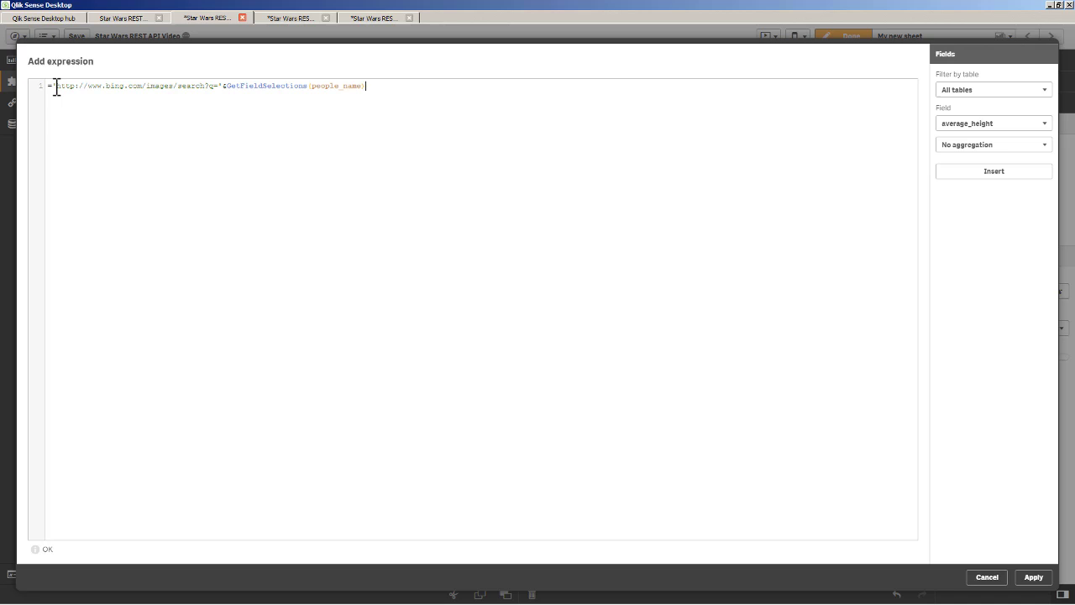
pyautogui.click(1037, 578)
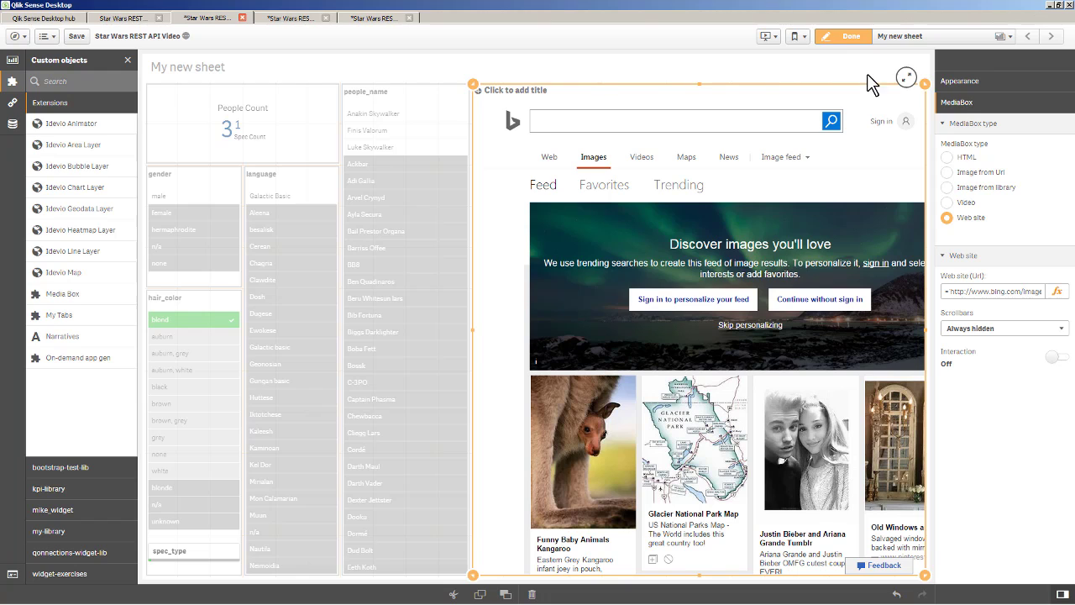
# Finish editing the sheet and clear all current selections.
pyautogui.click(853, 38)
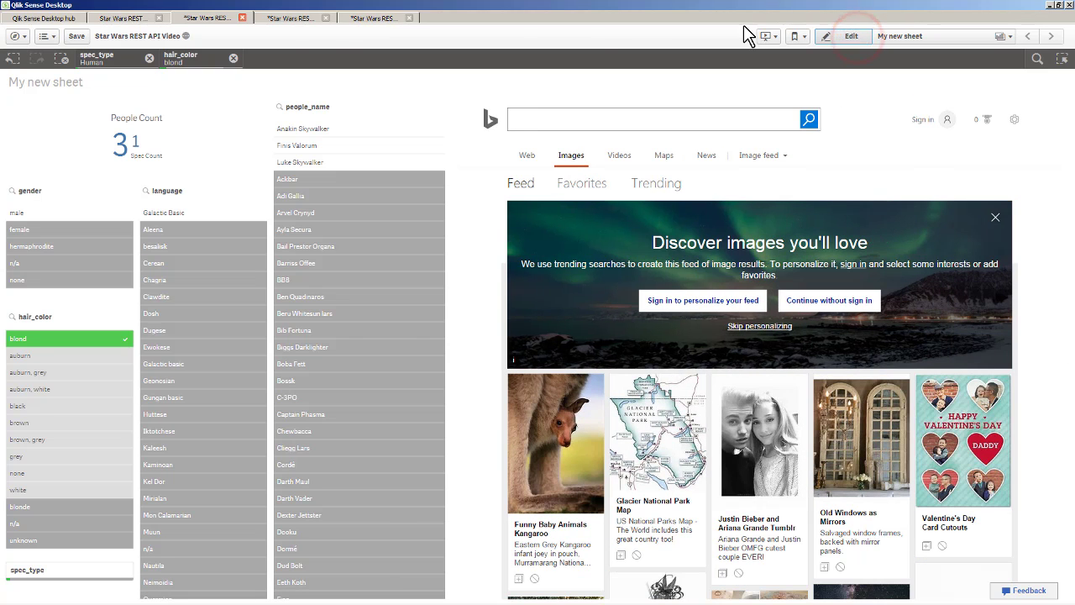
pyautogui.click(60, 58)
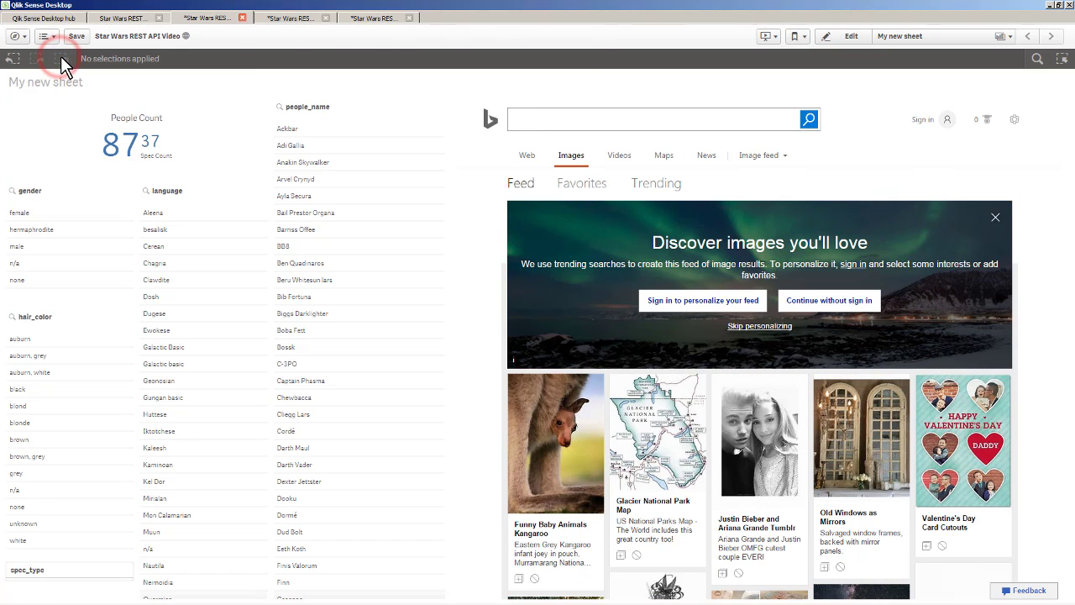
# Try selecting Ackbar, Adi Gallia and Anakin Skywalker in people_name to test the image search, and cancel the selection.
pyautogui.click(313, 129)
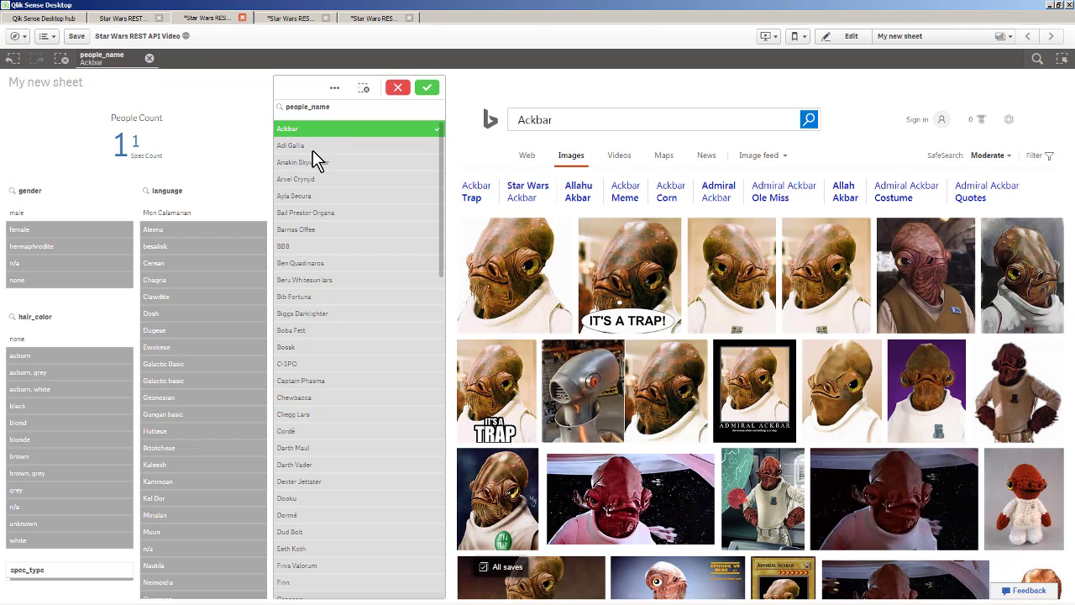
pyautogui.click(313, 147)
pyautogui.click(318, 162)
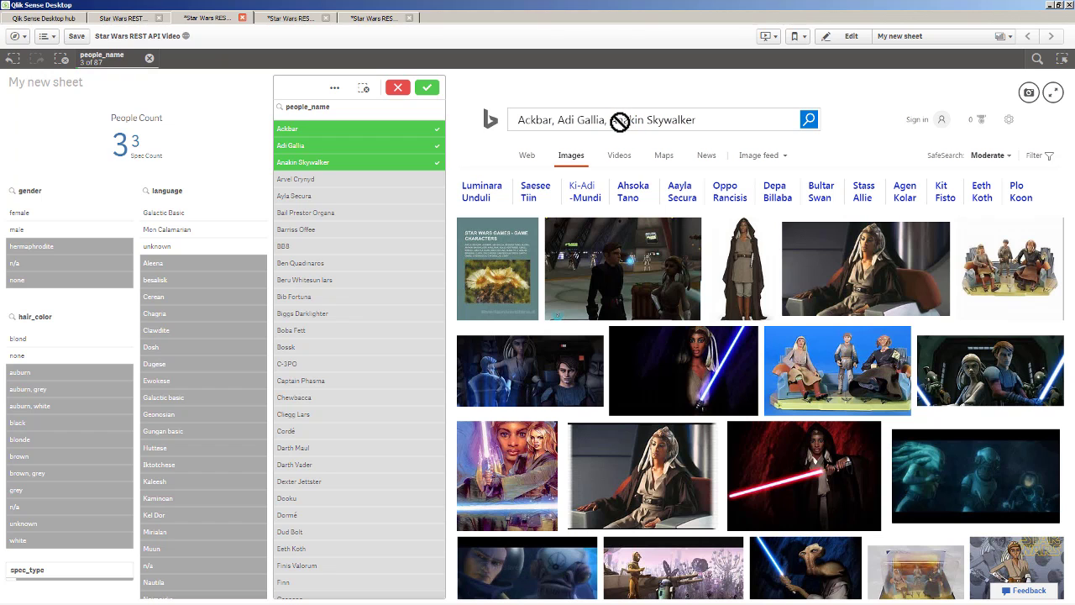
pyautogui.click(399, 89)
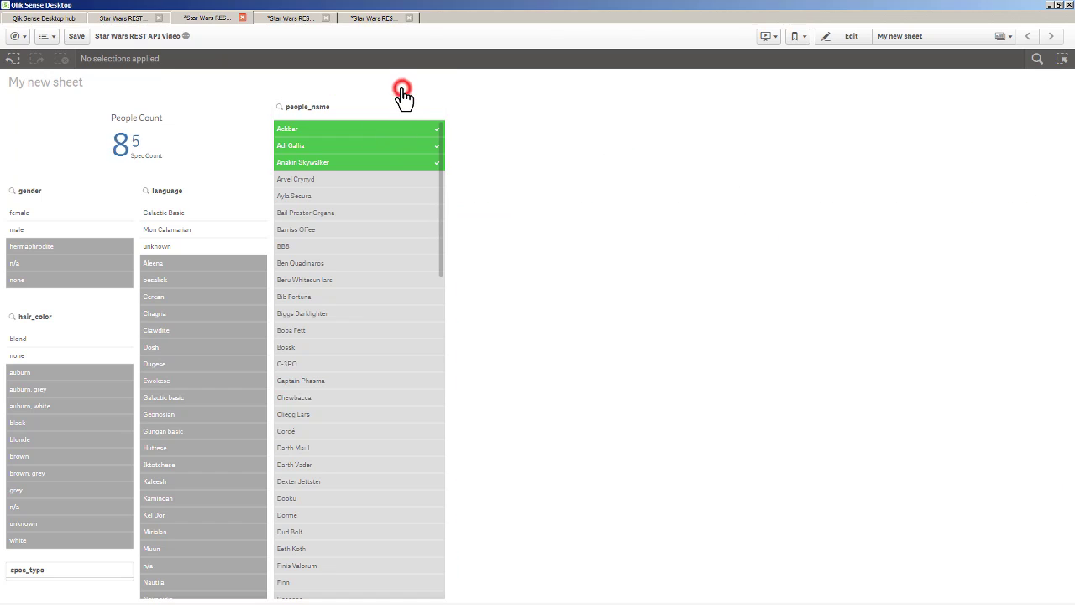
# Filter the sheet to male in gender and Ewokese in language, and select Wicket Systri Warrick in people_name.
pyautogui.click(32, 246)
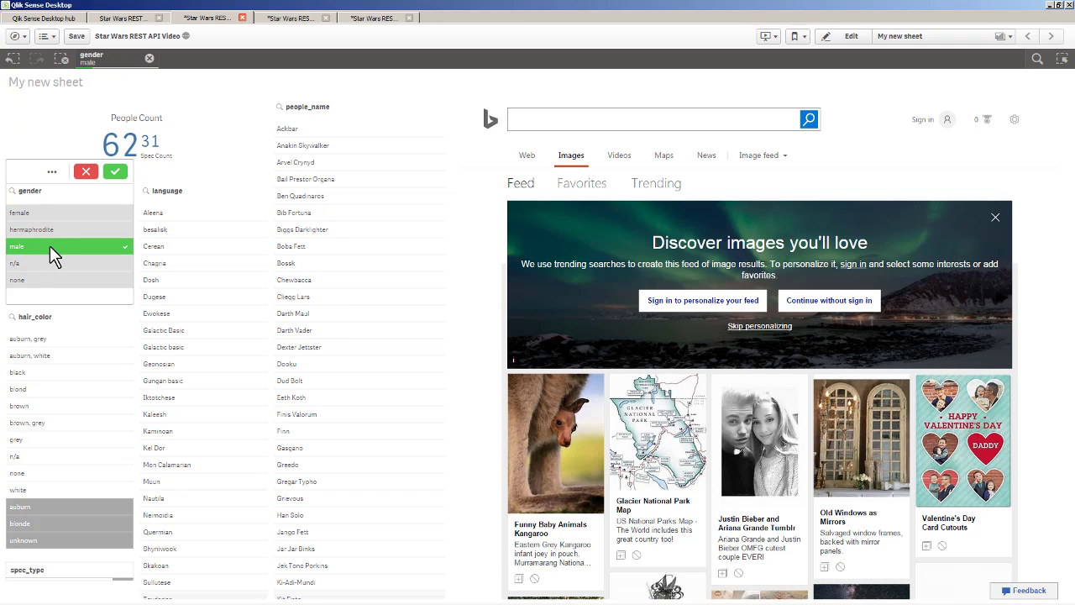
pyautogui.click(165, 314)
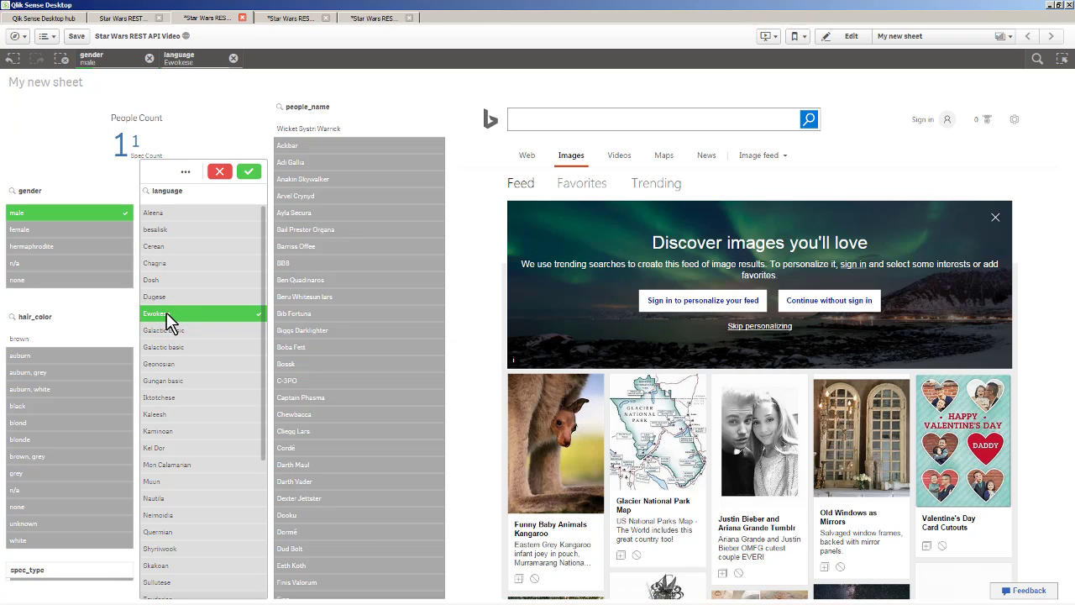
pyautogui.click(333, 127)
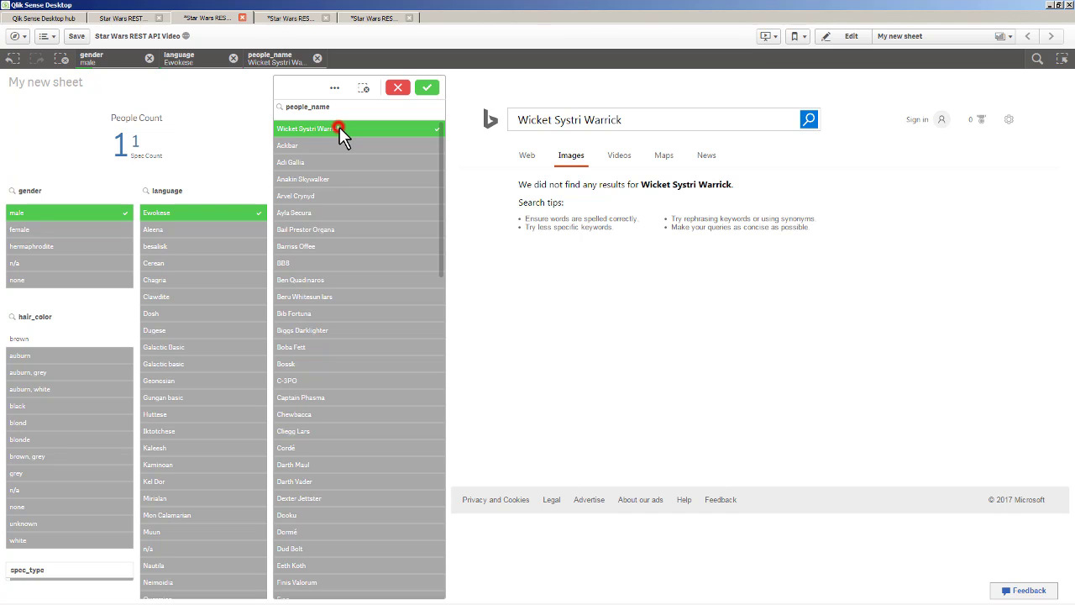
# Replace the Wicket Systri Warrick and Ewokese selections with Ben Quadinaros in people_name.
pyautogui.click(339, 128)
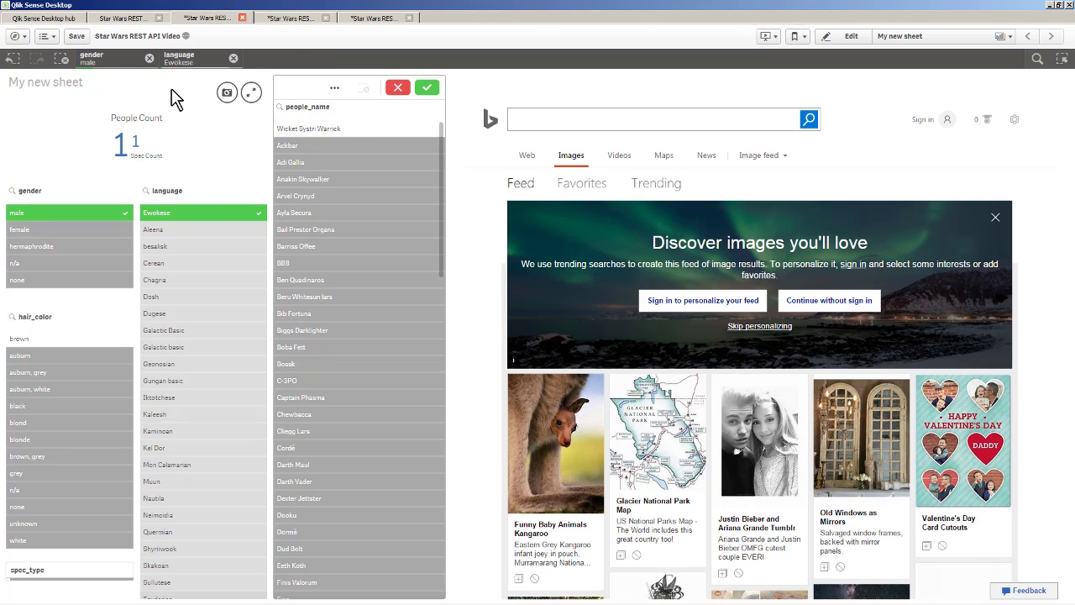
pyautogui.click(233, 58)
pyautogui.click(302, 198)
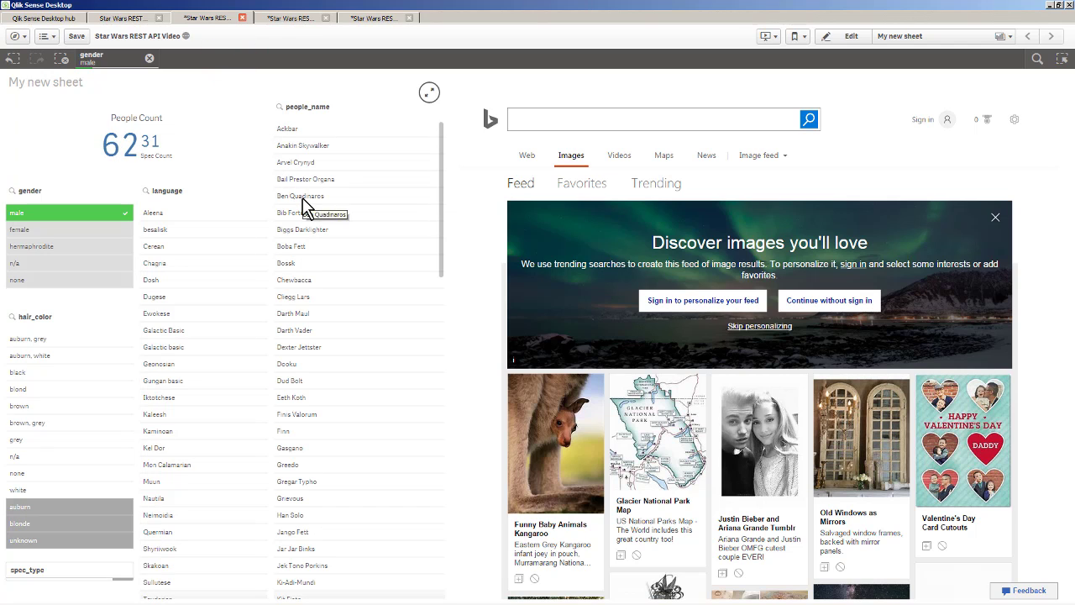